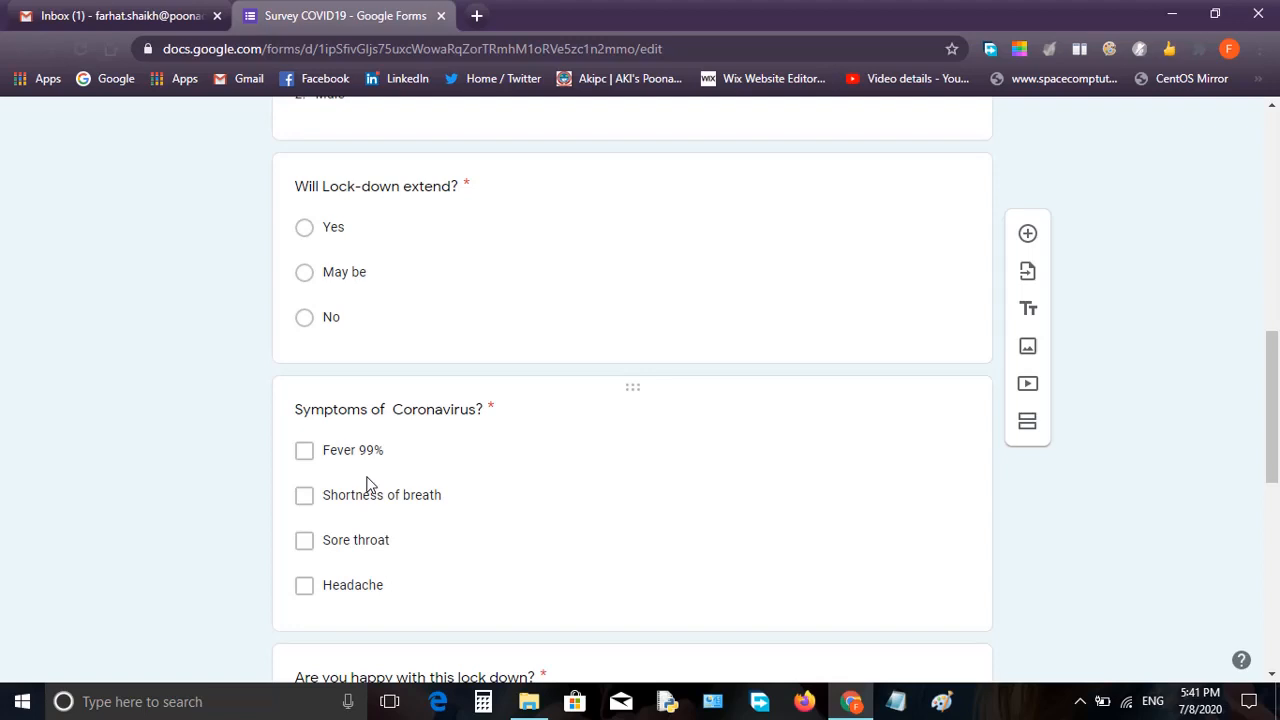
Set the DOB question's answer type to Date and leave the question optional.
scroll(366, 484, "up", 3)
scroll(366, 480, "up", 2)
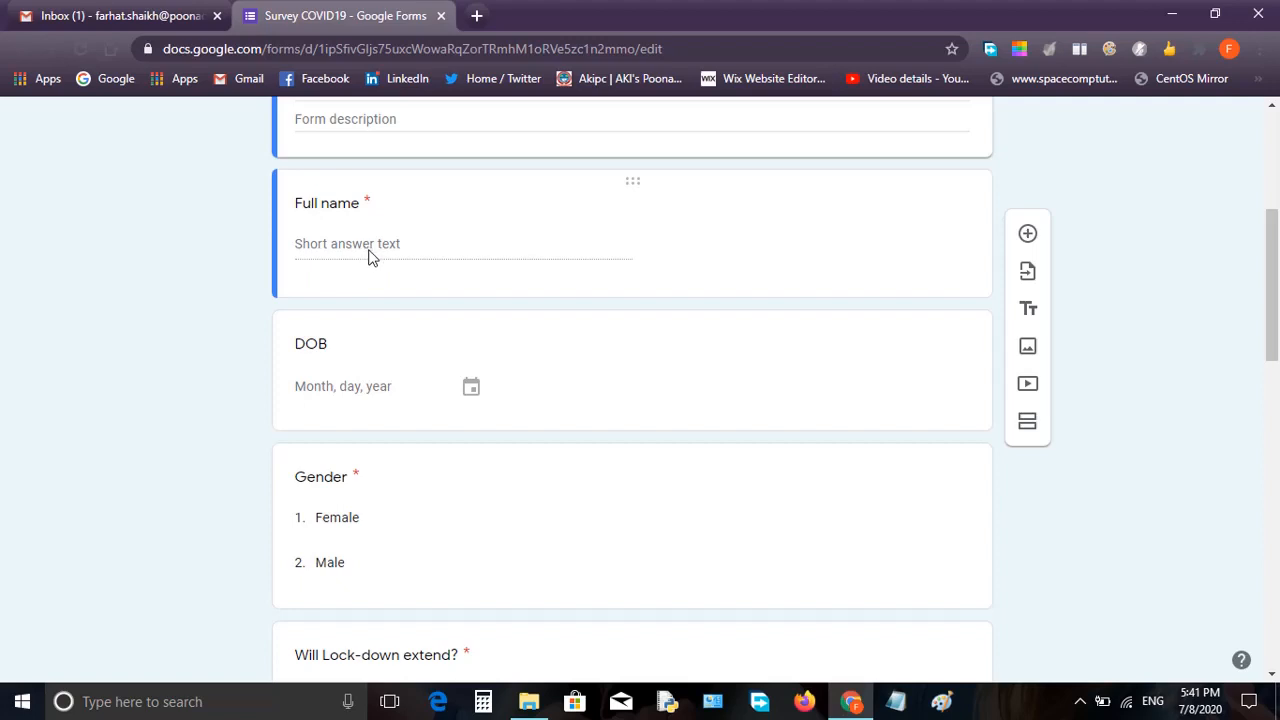
left_click(333, 393)
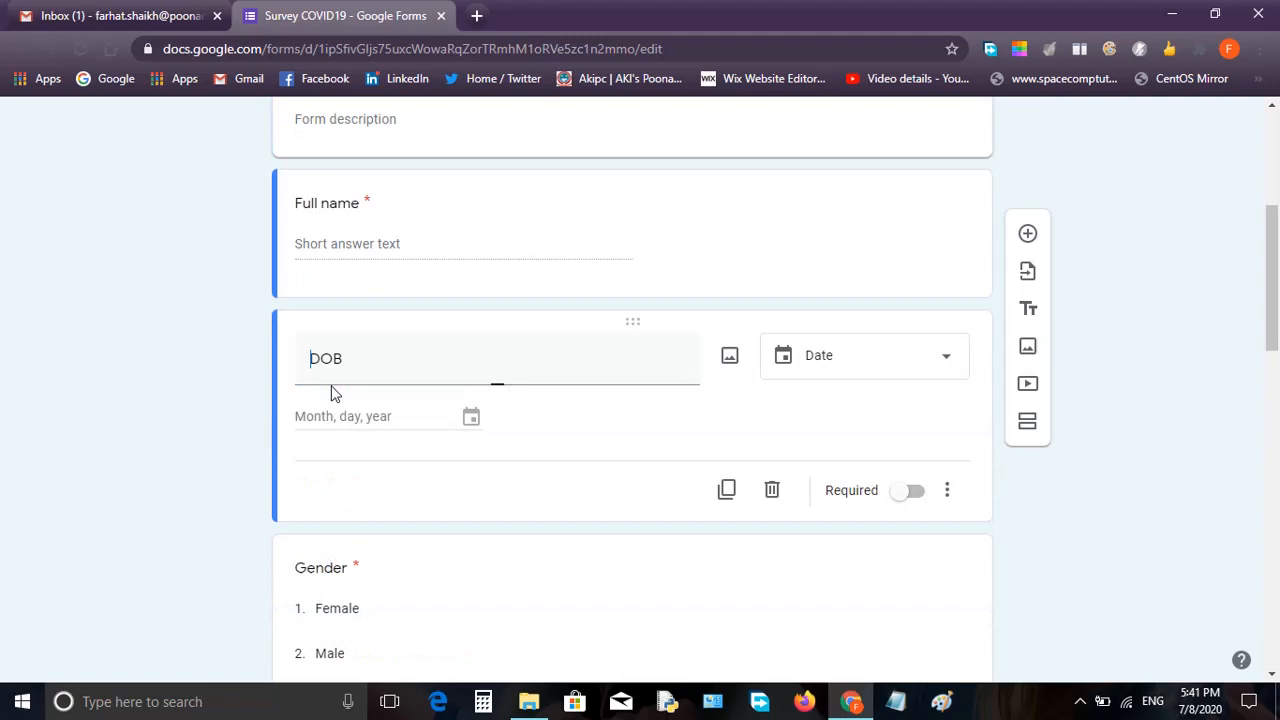
left_click(915, 365)
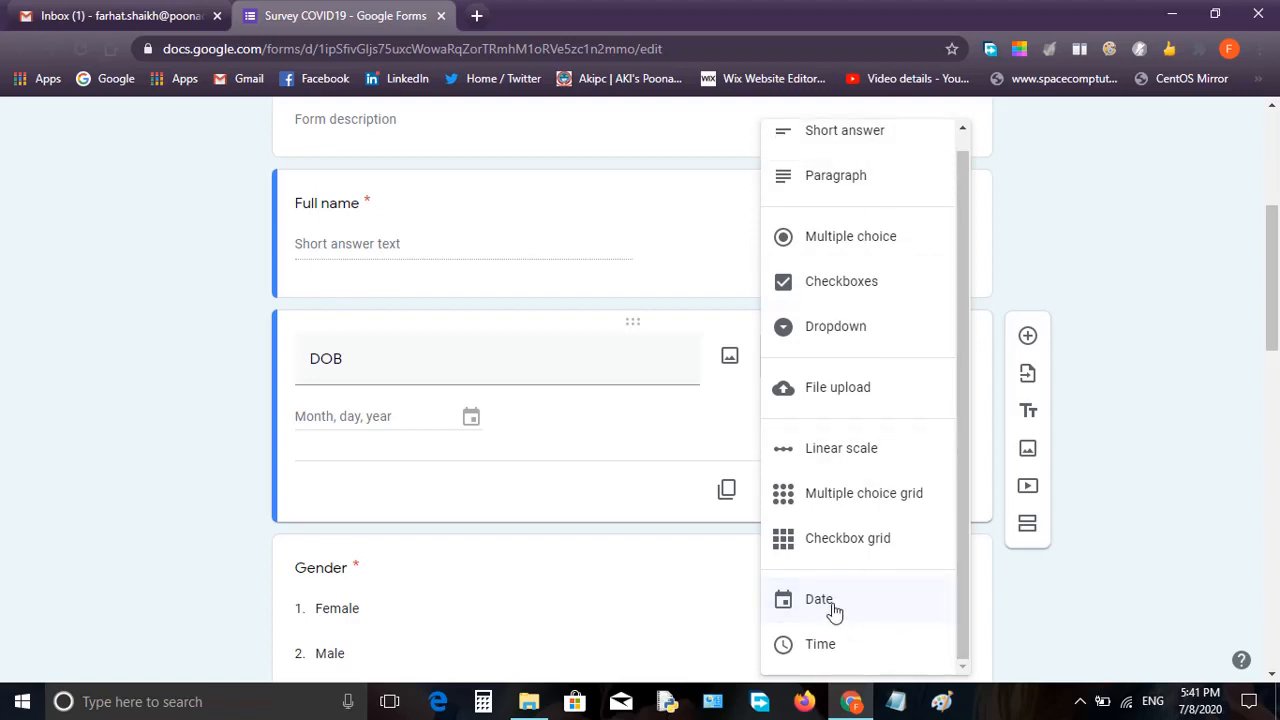
left_click(833, 604)
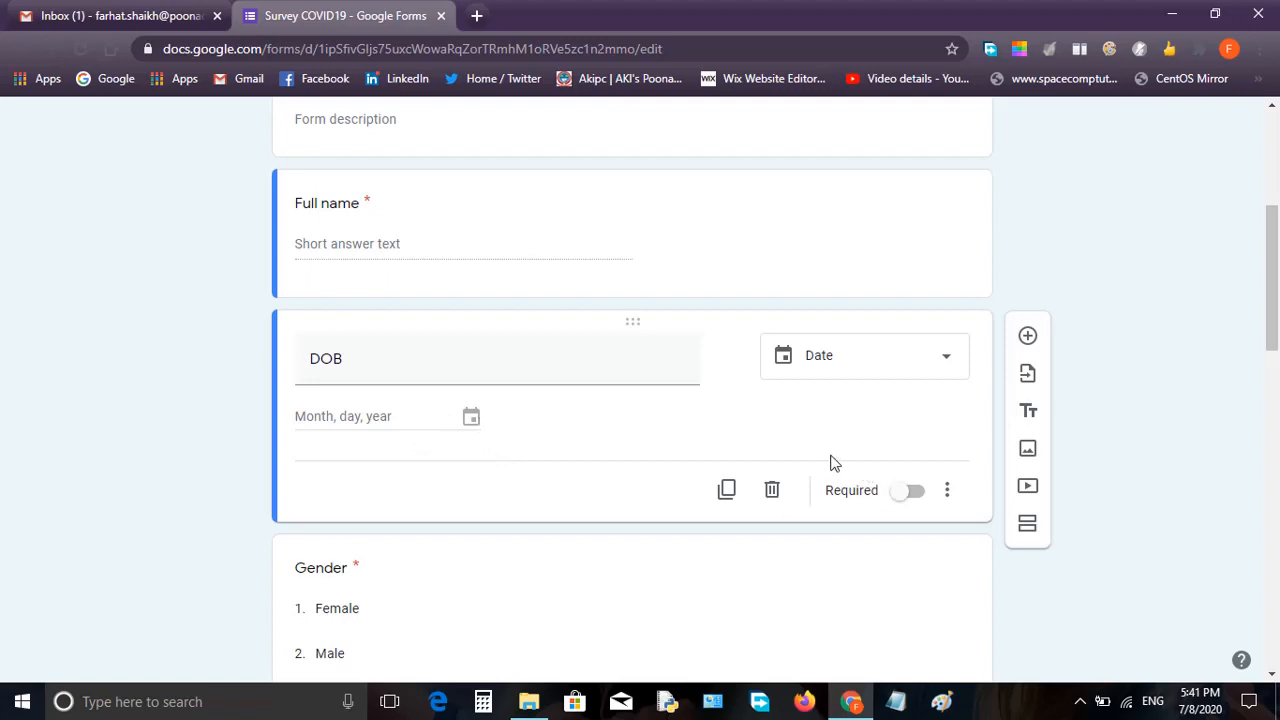
left_click(905, 498)
left_click(911, 500)
Set the Gender question's answer type to Dropdown.
scroll(586, 534, "down", 2)
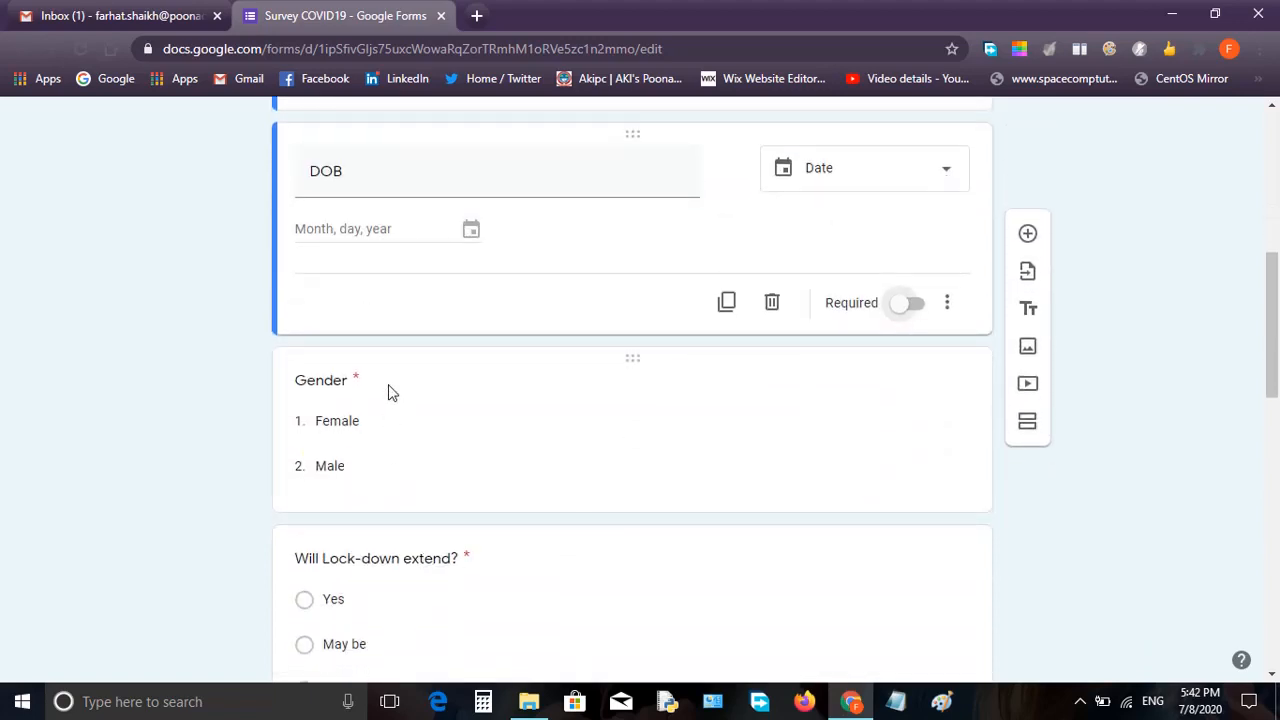
left_click(389, 391)
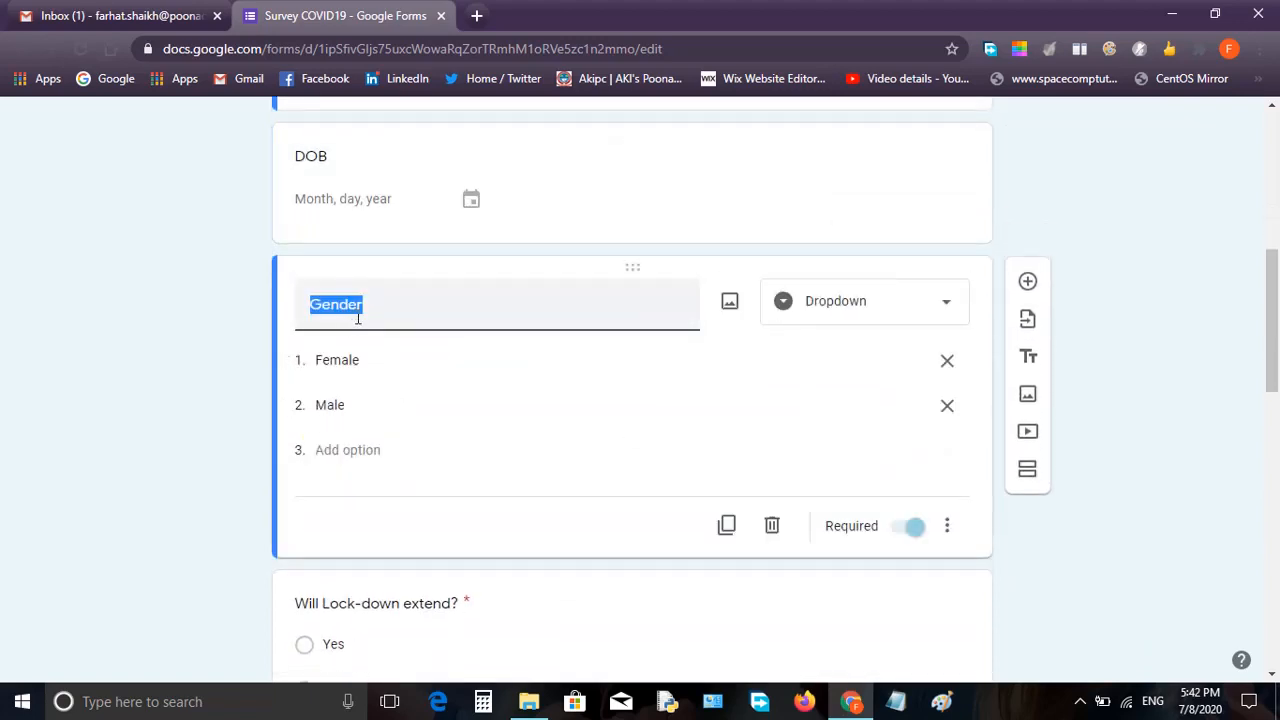
left_click(866, 319)
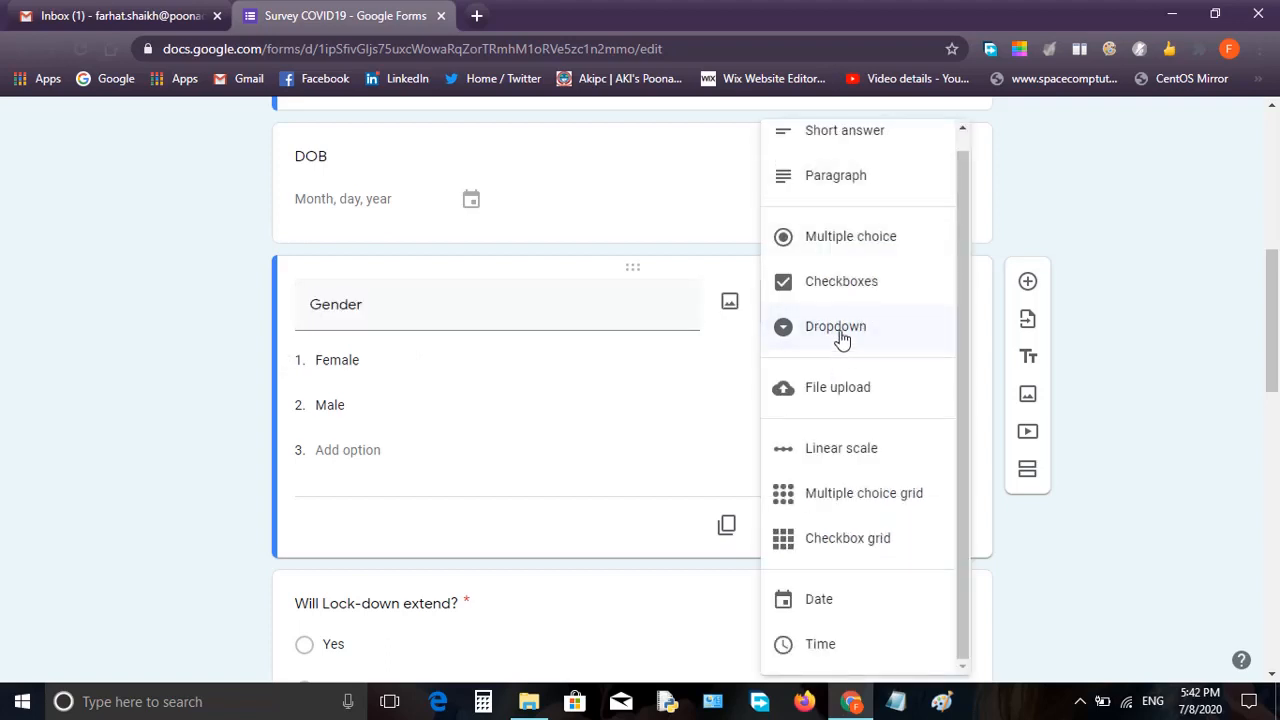
left_click(842, 344)
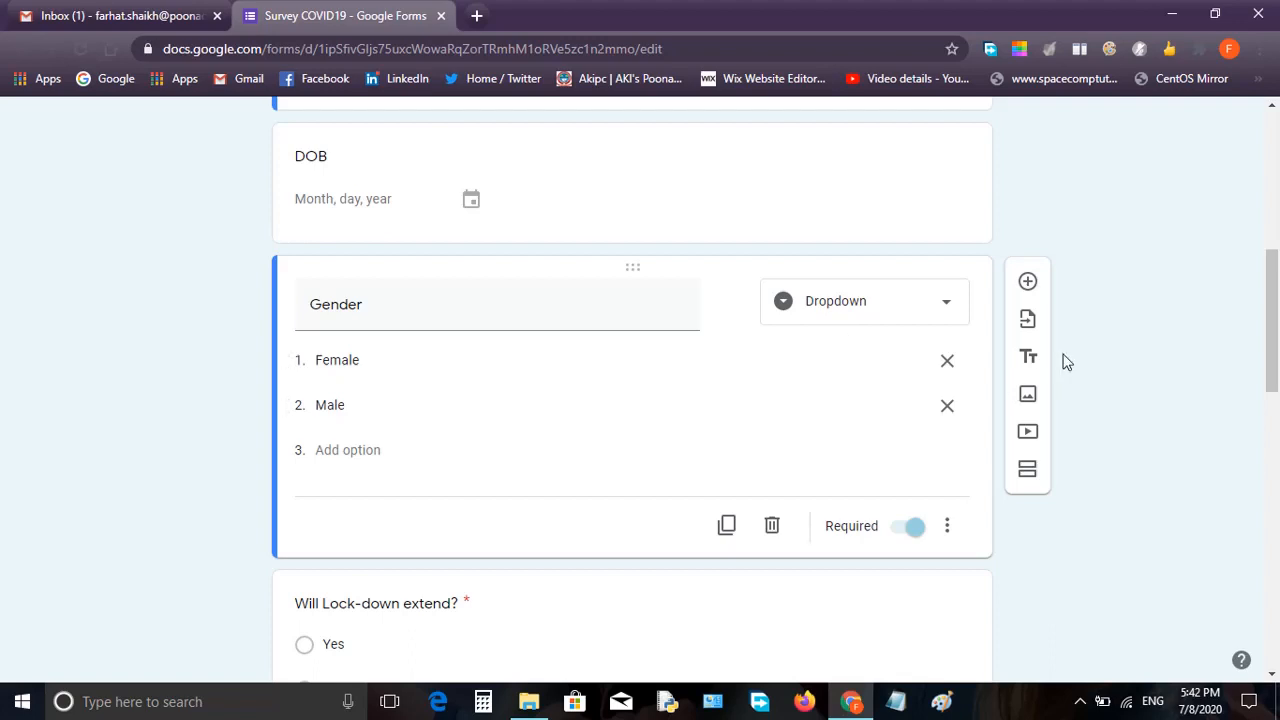
Remove the Female option and clear the Male option from the Gender question, keeping its Dropdown type.
left_click(950, 362)
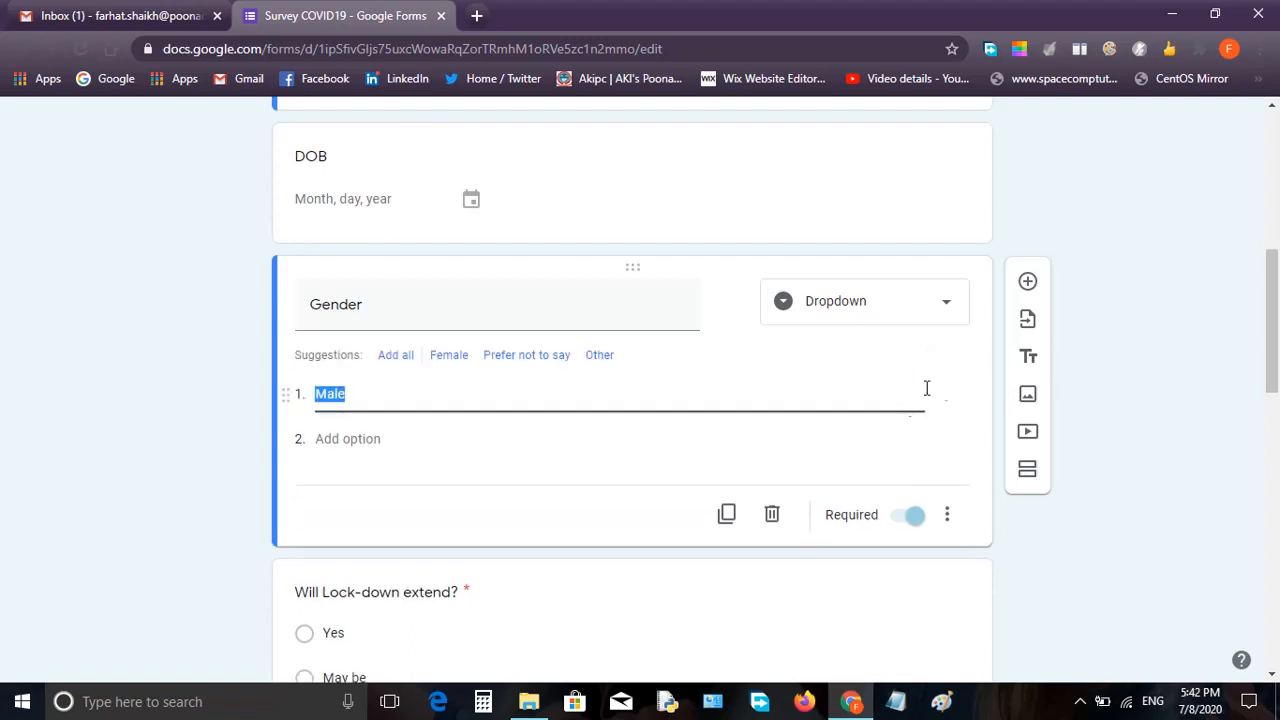
left_click(667, 395)
key("BackSpace")
key("BackSpace")
key("BackSpace")
key("BackSpace")
left_click(851, 316)
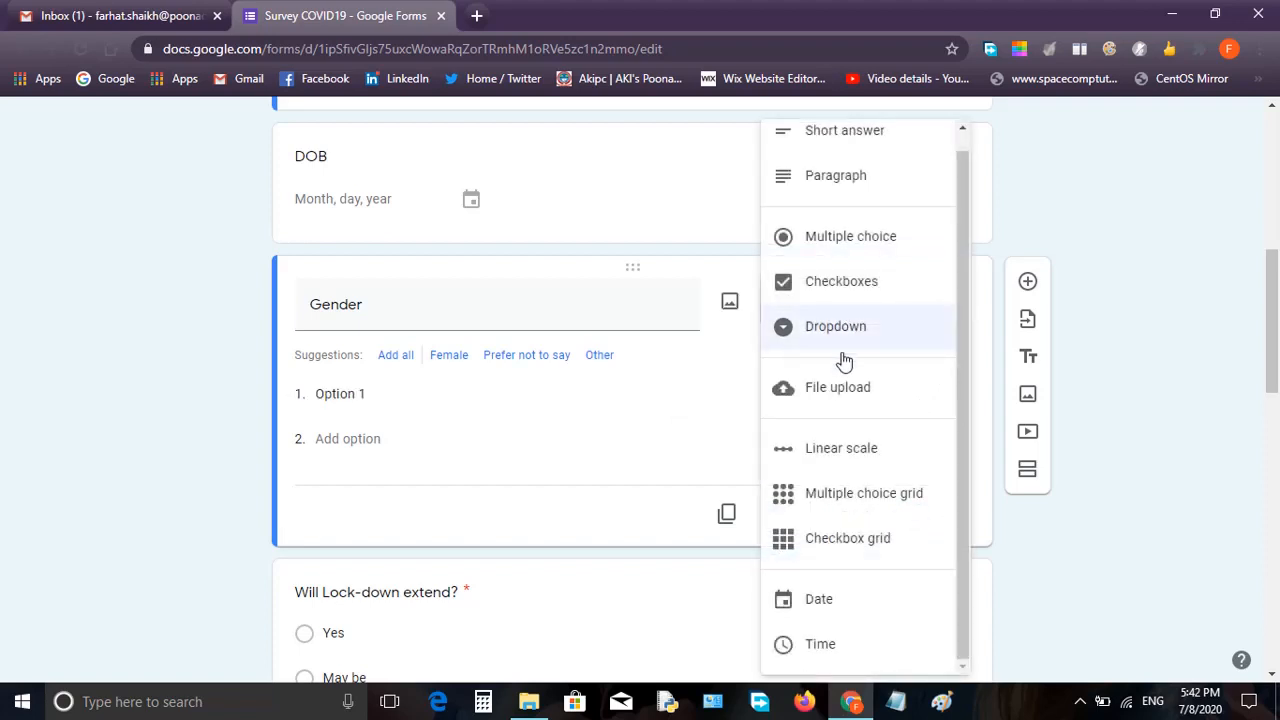
left_click(845, 328)
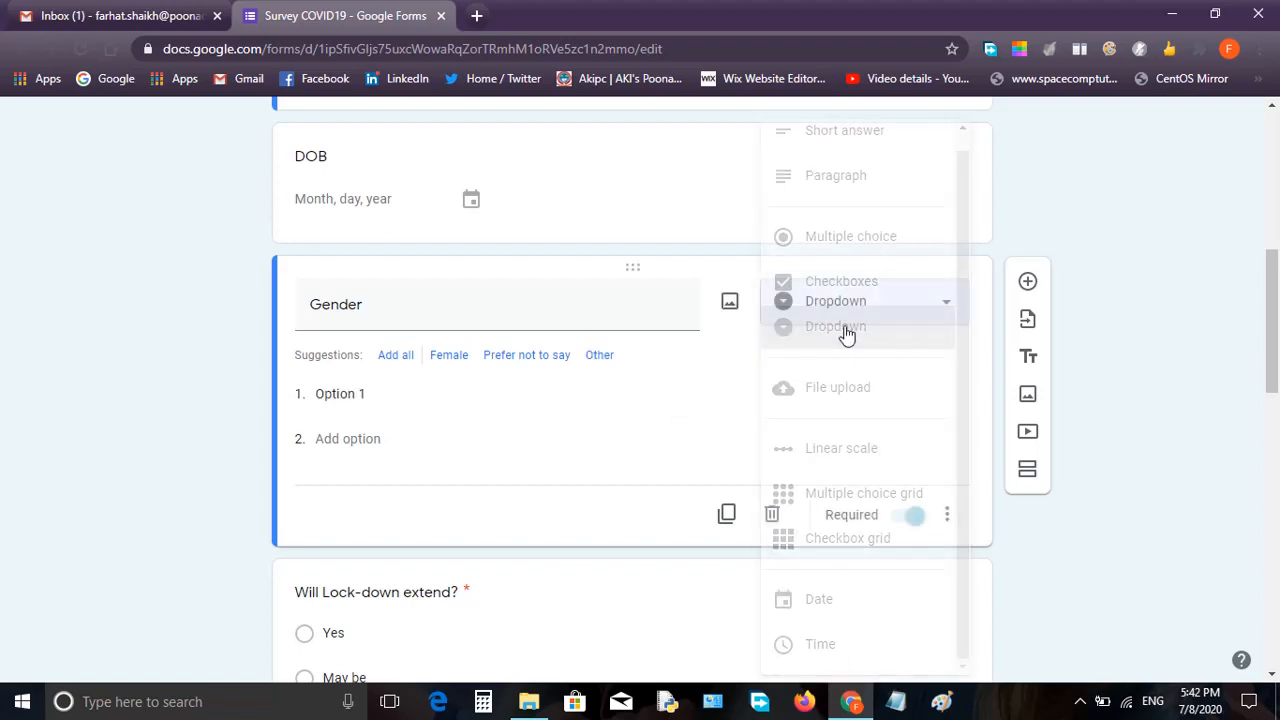
Enter Female as the first and Male as the second dropdown option of the Gender question.
left_click(341, 393)
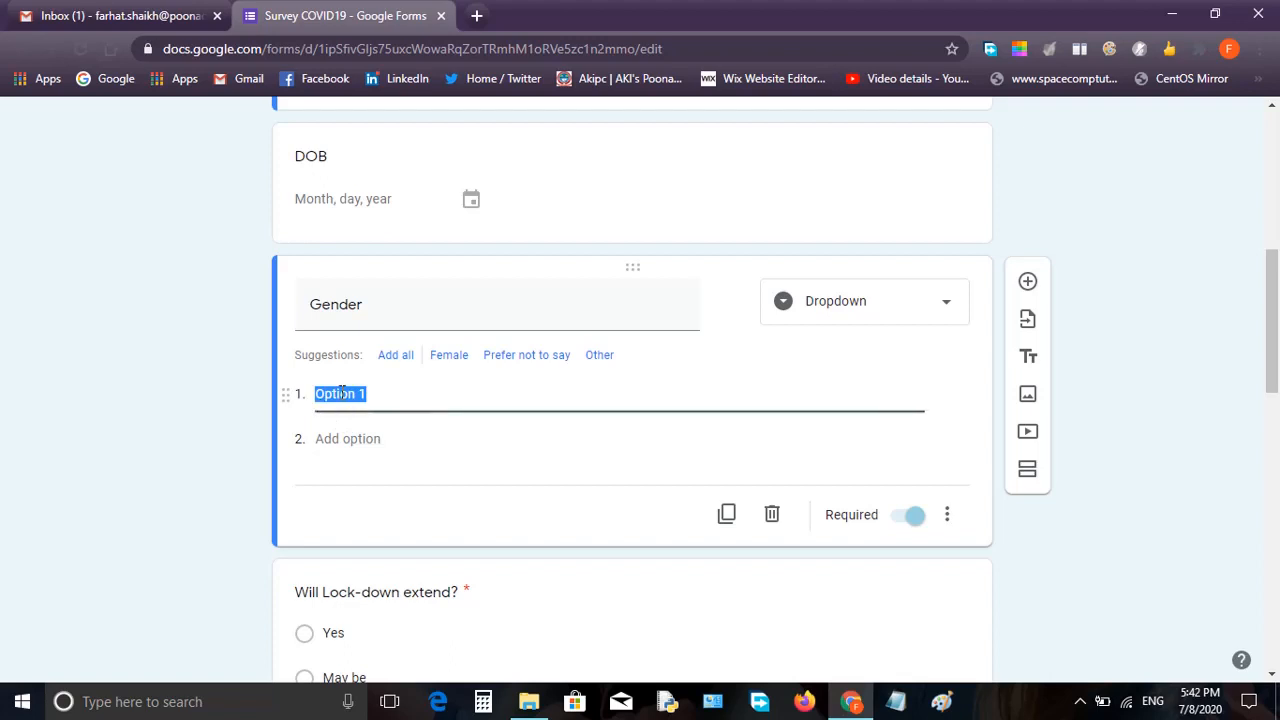
left_click(334, 440)
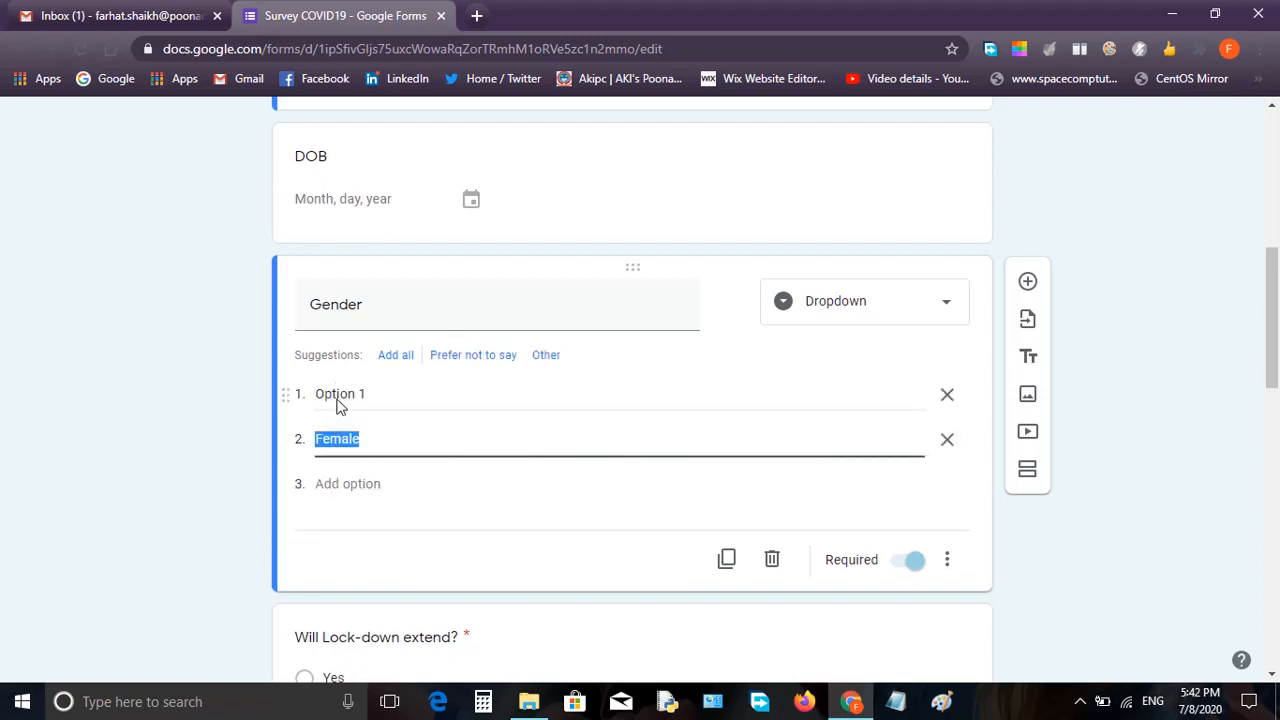
left_click(337, 394)
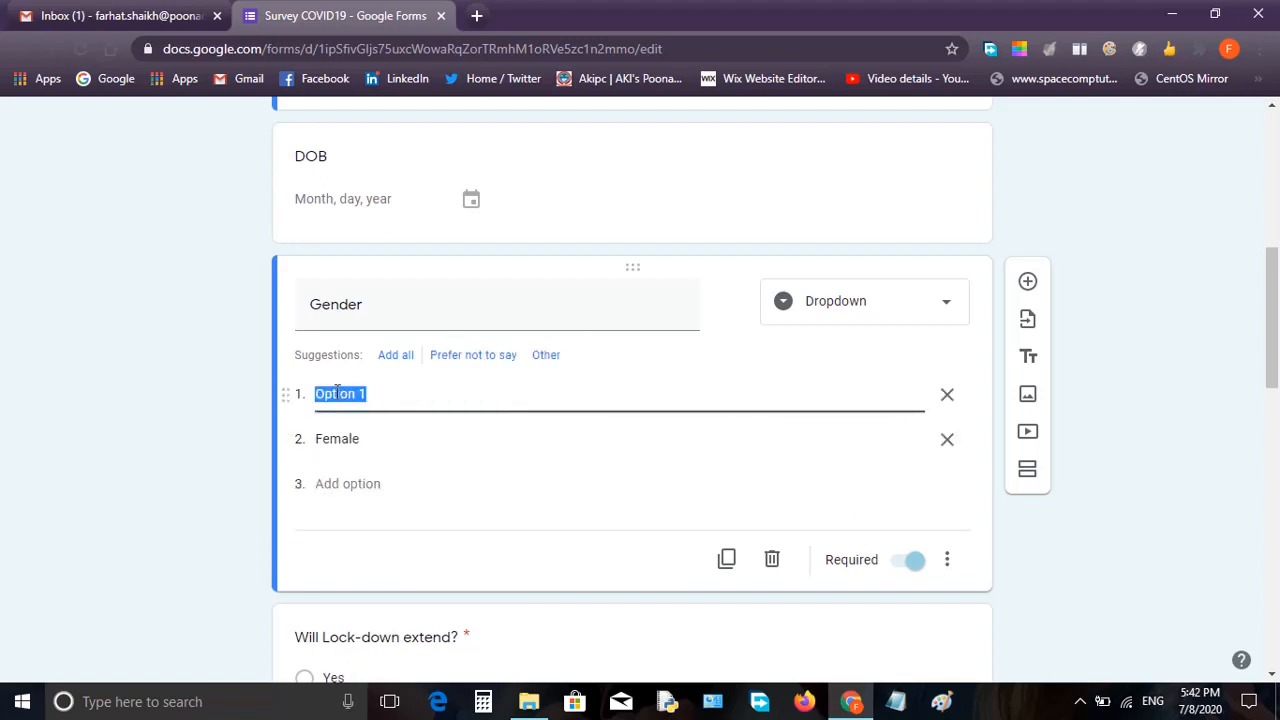
type("Female")
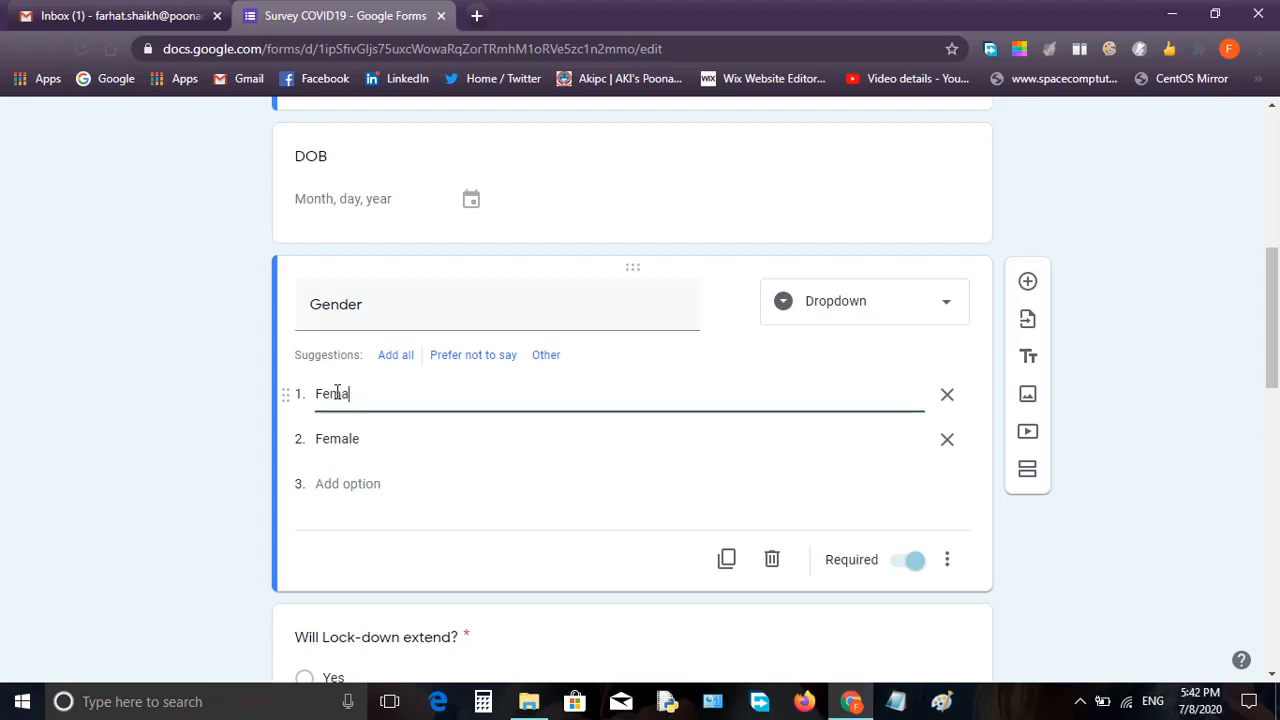
left_click(356, 440)
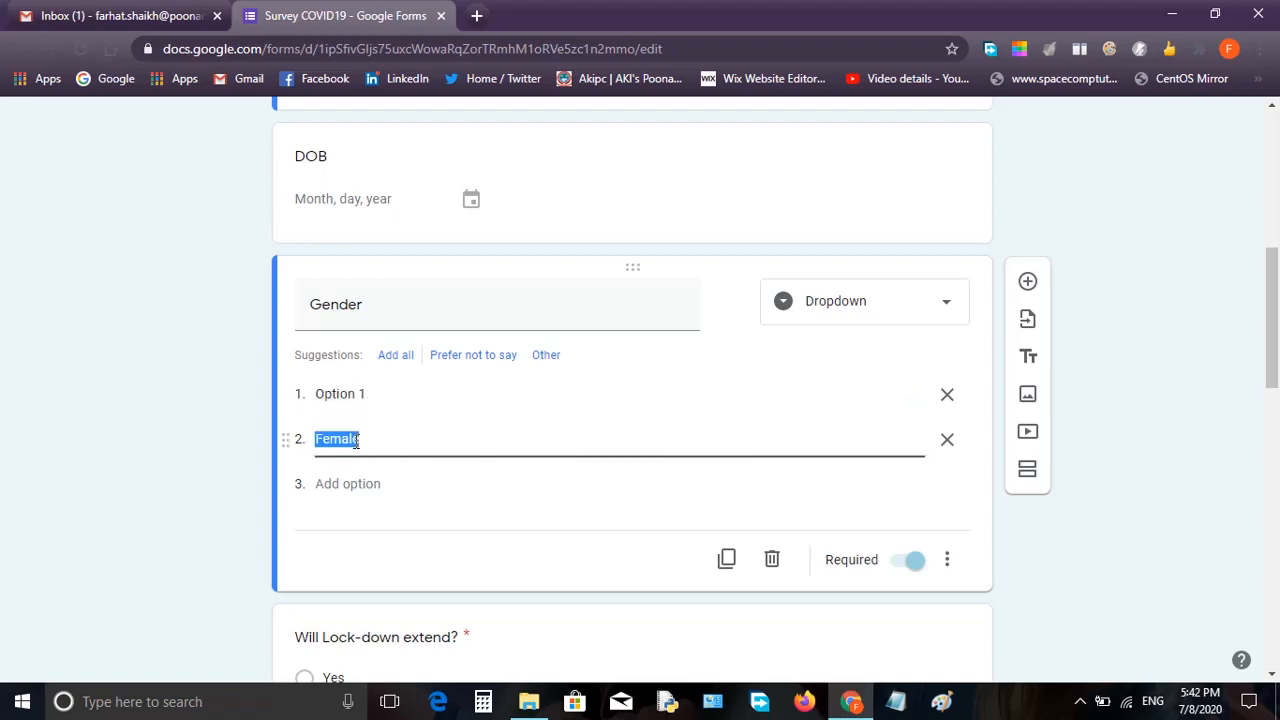
type("Male")
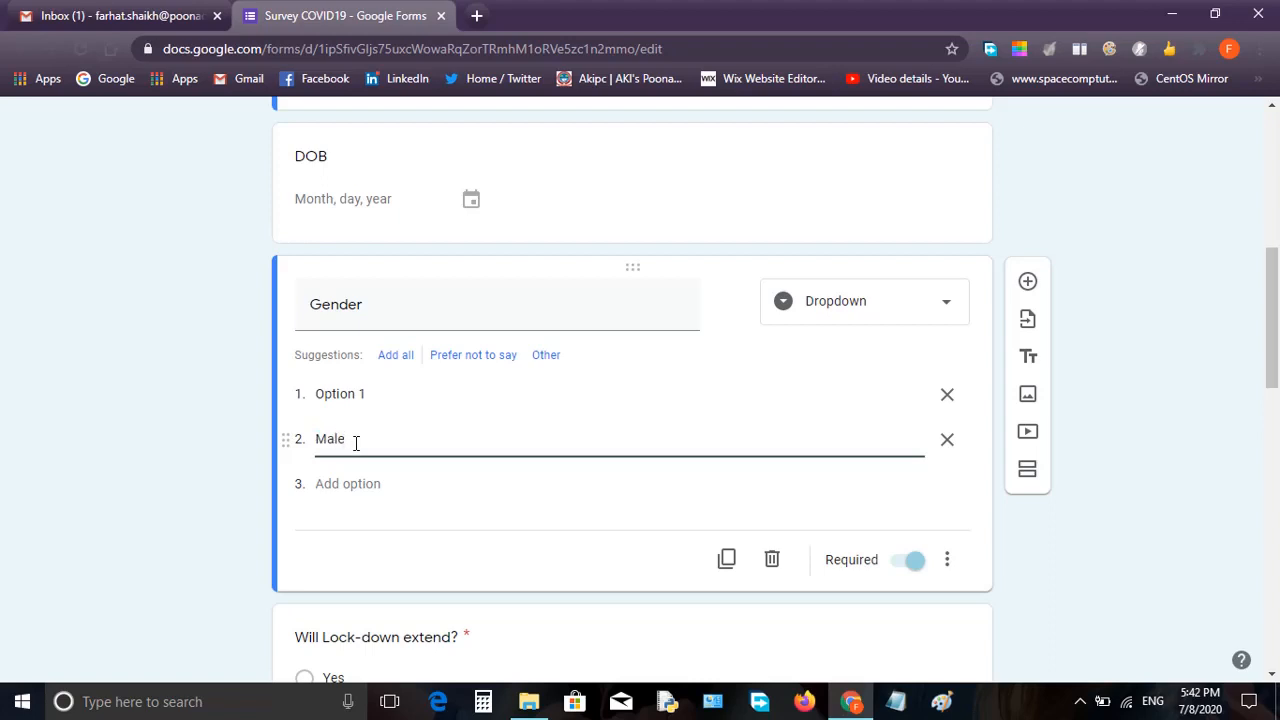
left_click(356, 393)
type("Female")
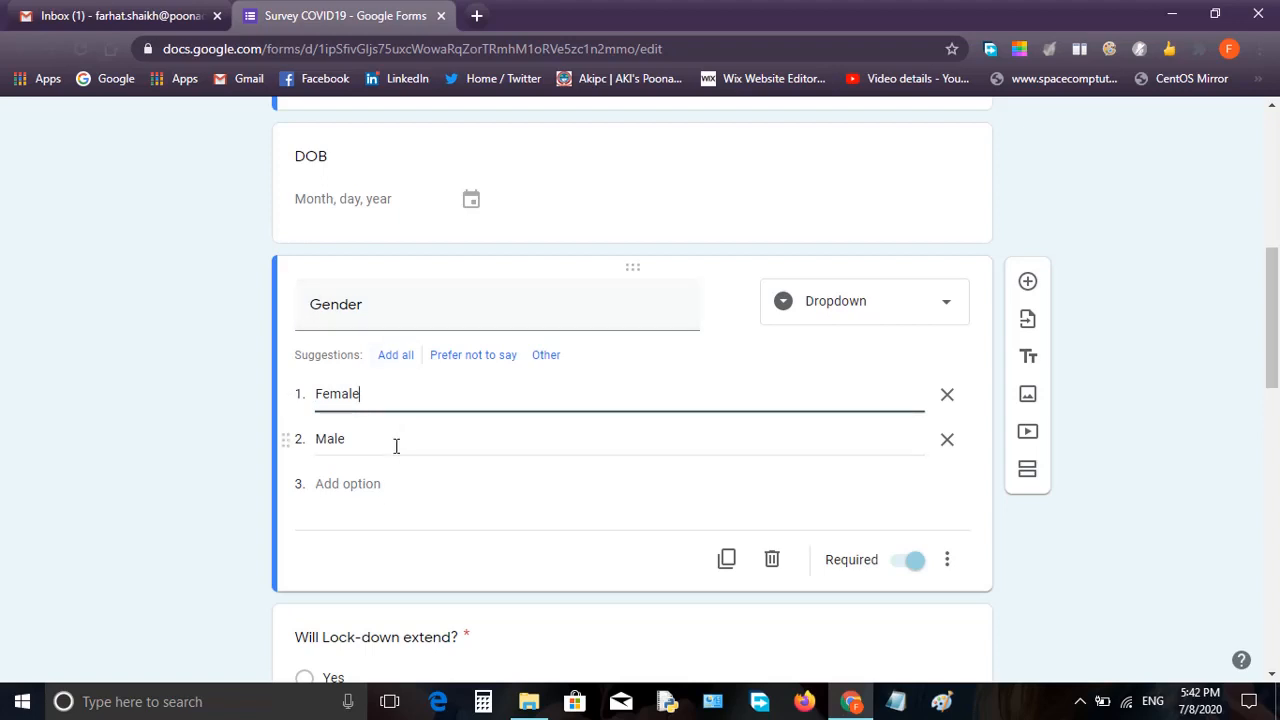
left_click(832, 312)
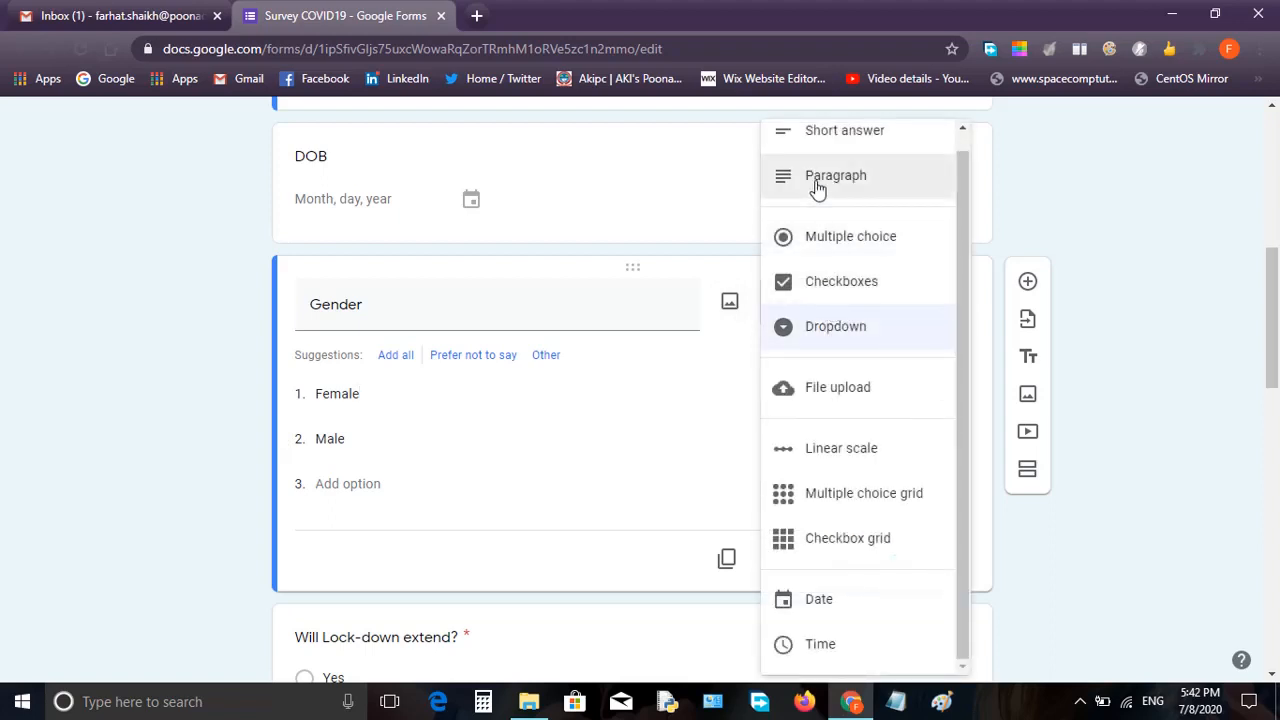
left_click(688, 393)
left_click(646, 472)
Add an "Other" option to the multiple-choice question "Will Lock-down extend?".
scroll(645, 468, "down", 1)
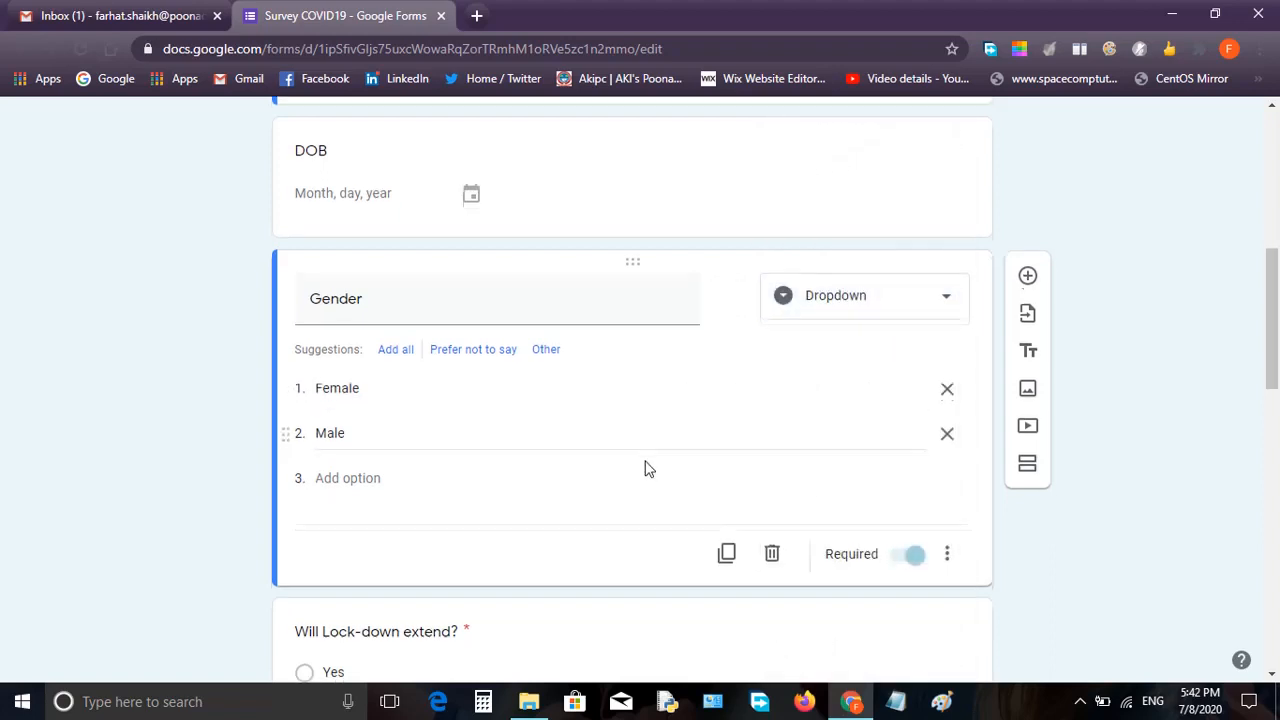
scroll(646, 468, "down", 2)
left_click(420, 363)
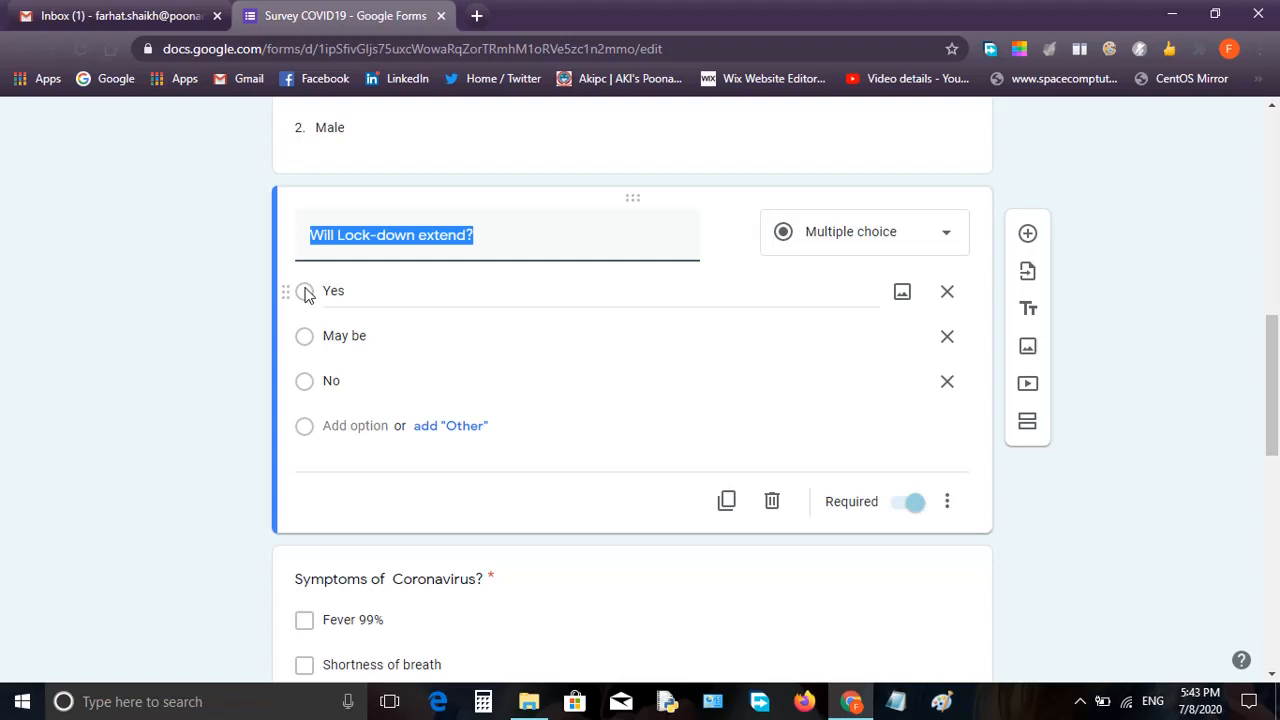
left_click(829, 250)
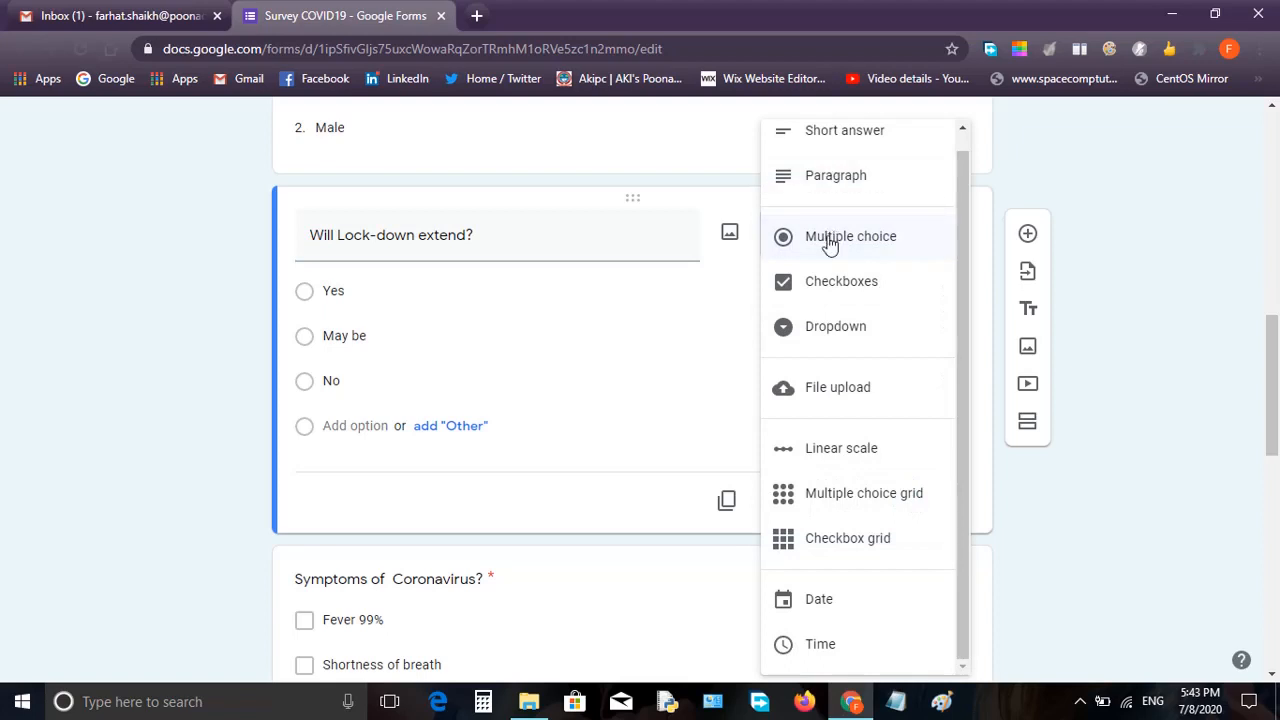
left_click(365, 316)
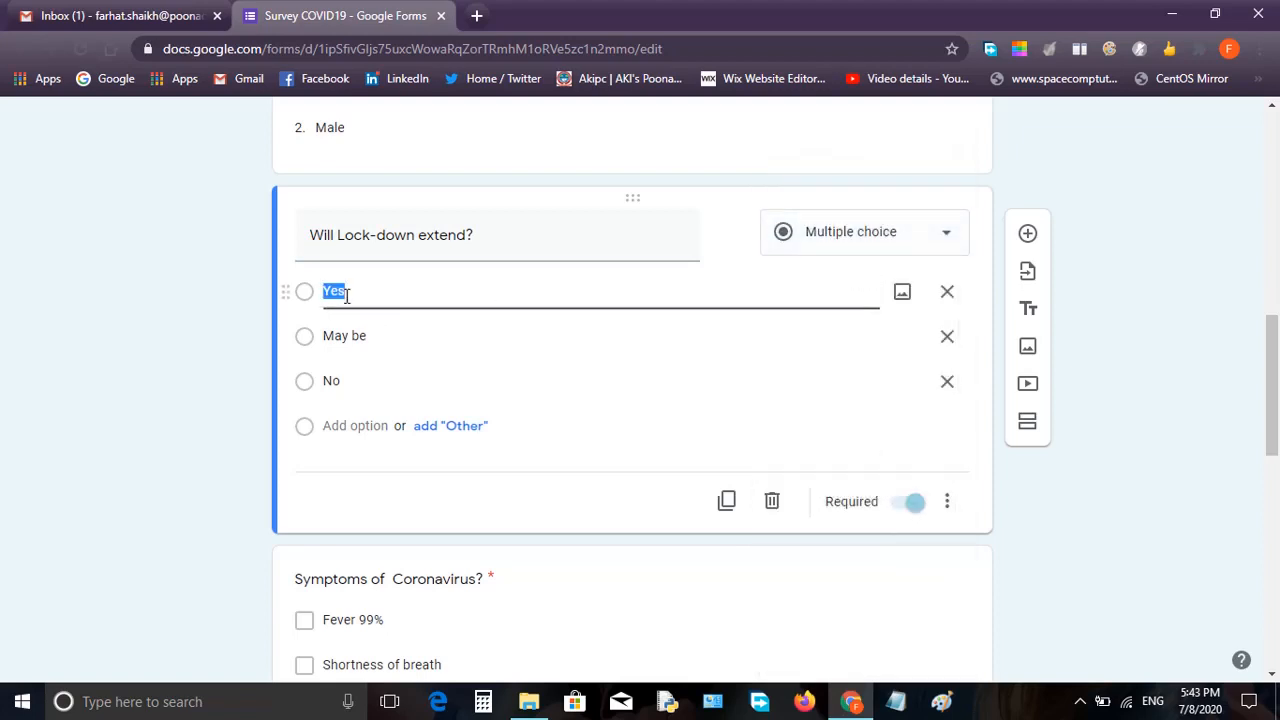
left_click(347, 336)
left_click(332, 381)
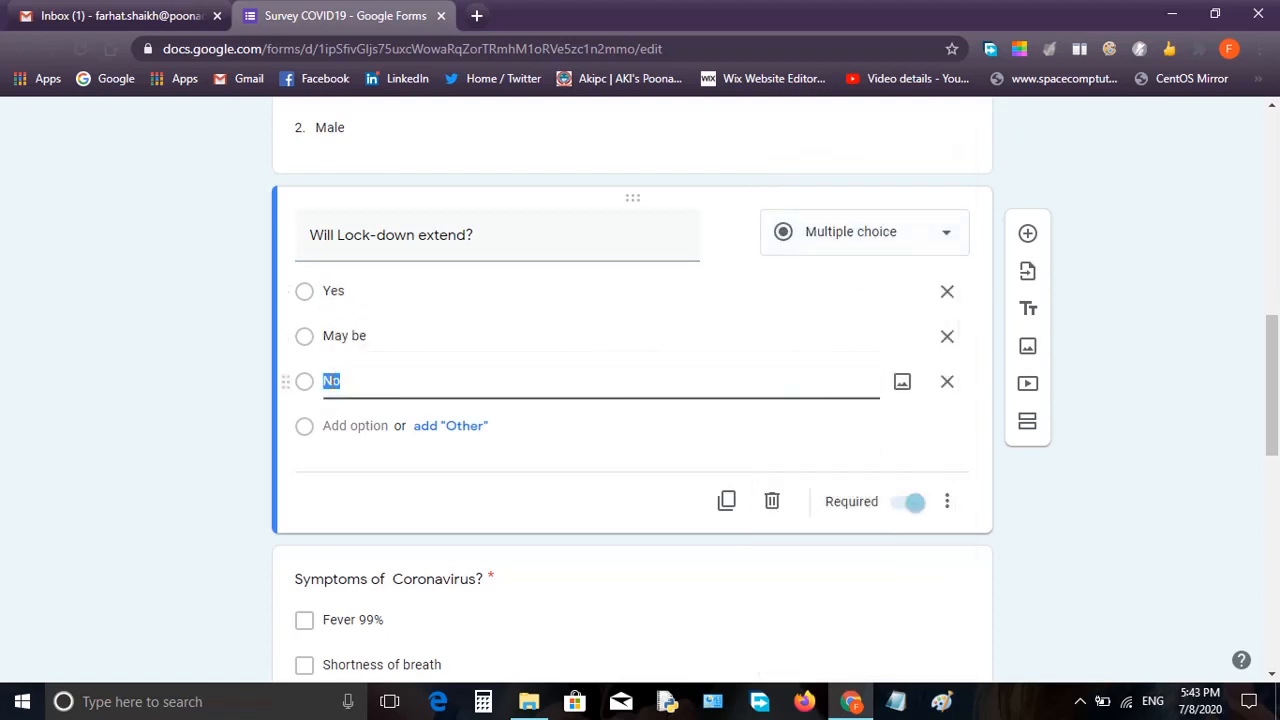
left_click(452, 432)
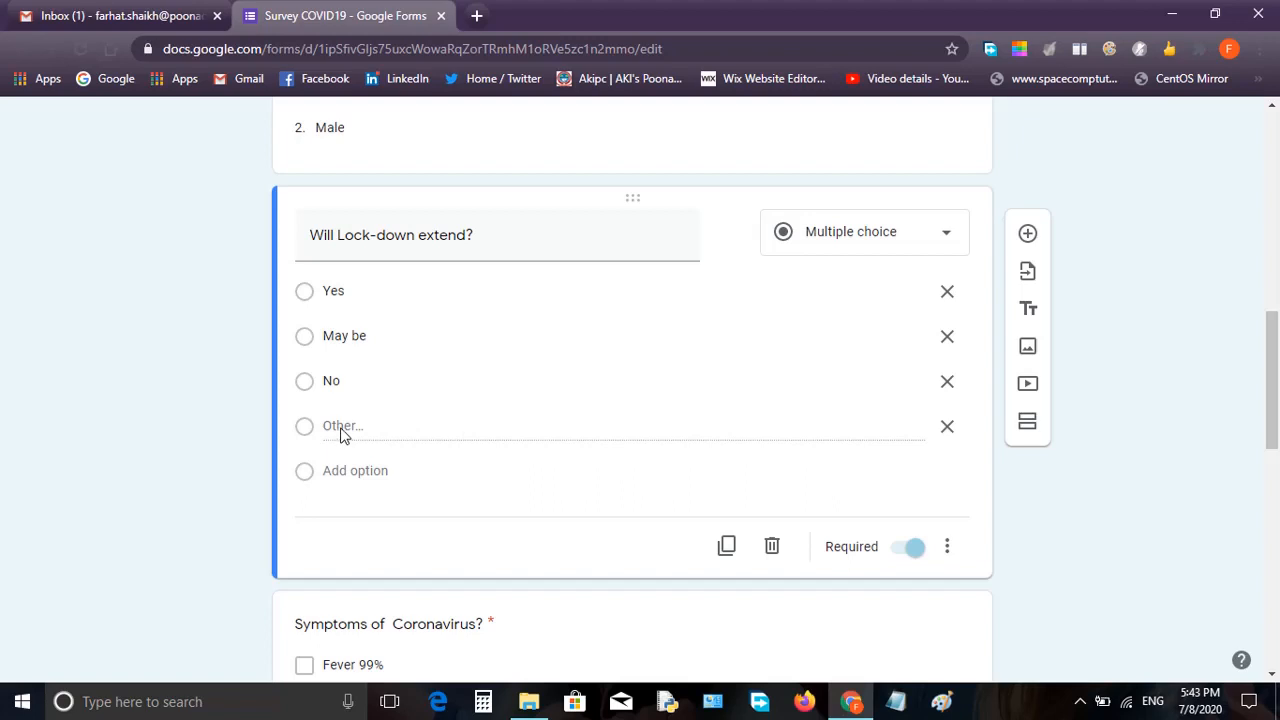
Examine the checkbox question "Symptoms of Coronavirus?" and compare its answer format with the multiple-choice question above it.
scroll(700, 370, "down", 2)
scroll(400, 500, "down", 2)
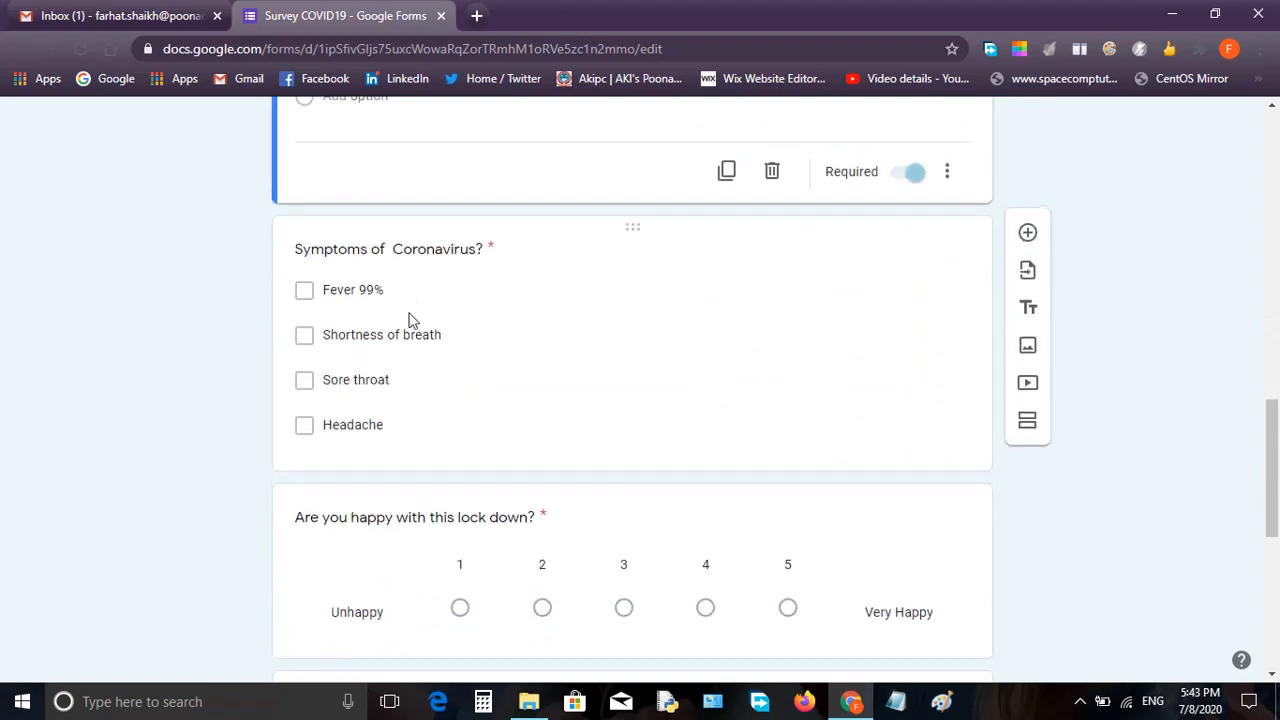
left_click(413, 249)
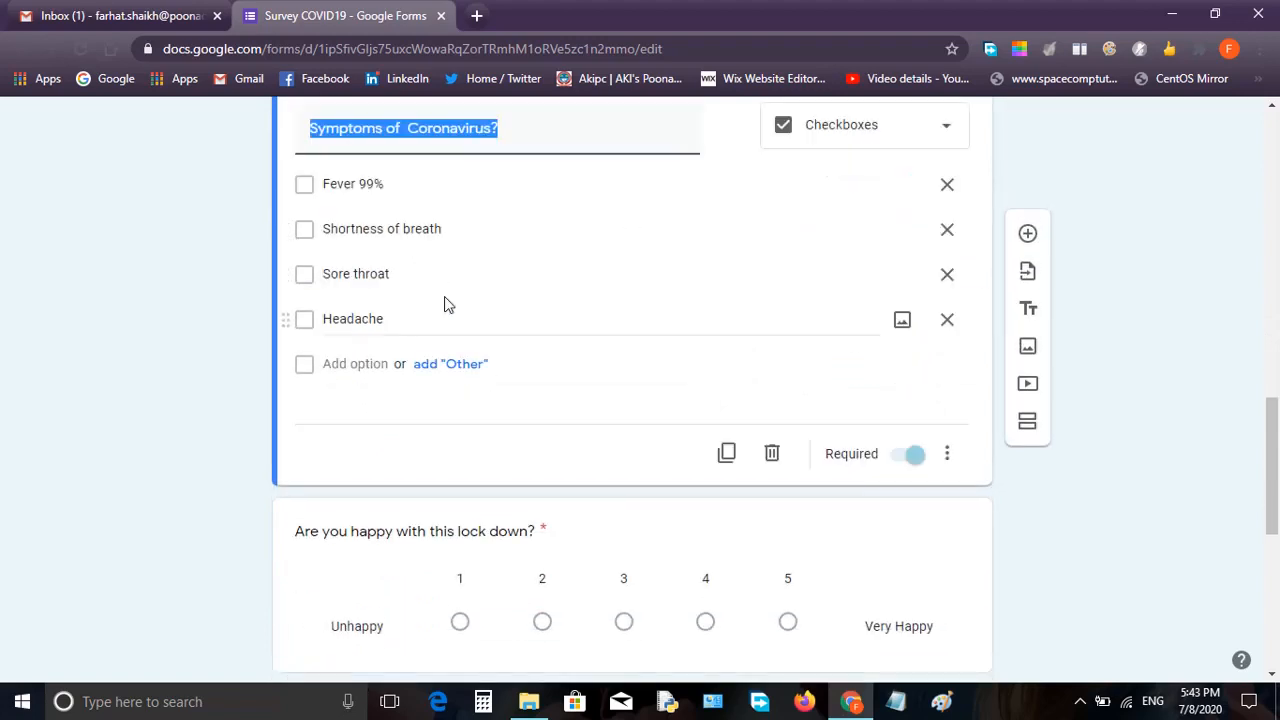
scroll(460, 300, "up", 2)
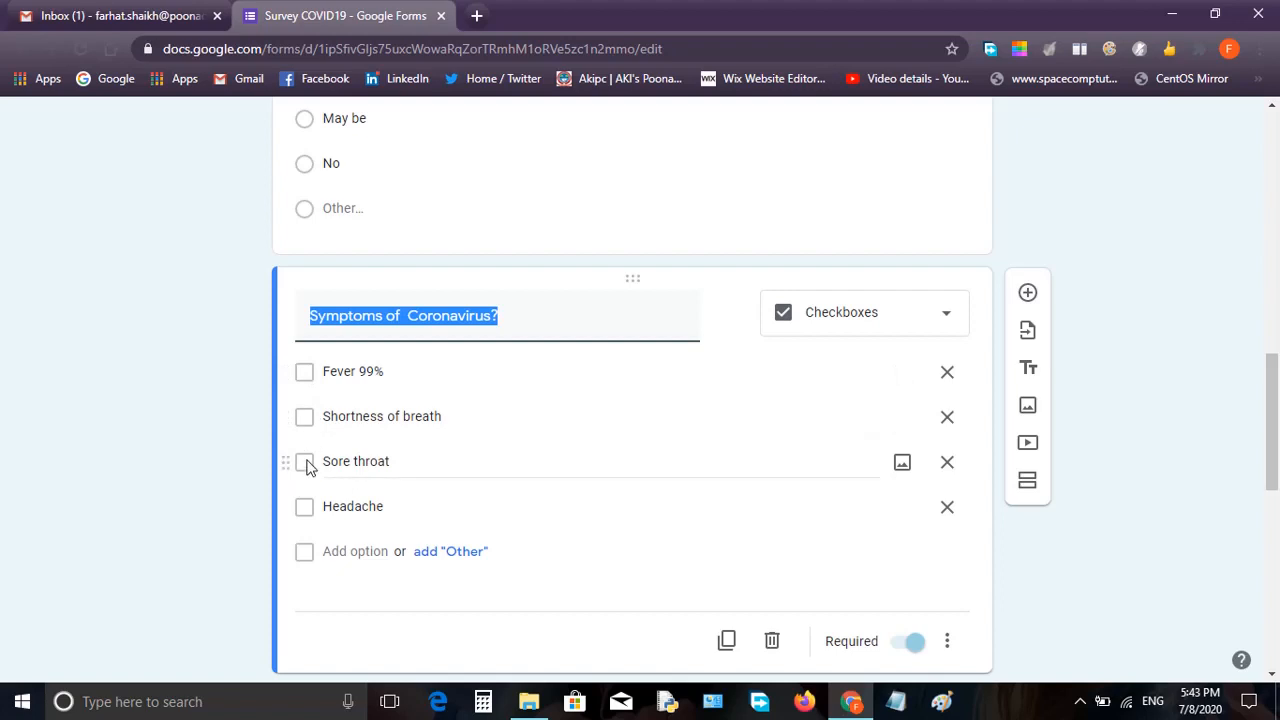
scroll(360, 420, "up", 1)
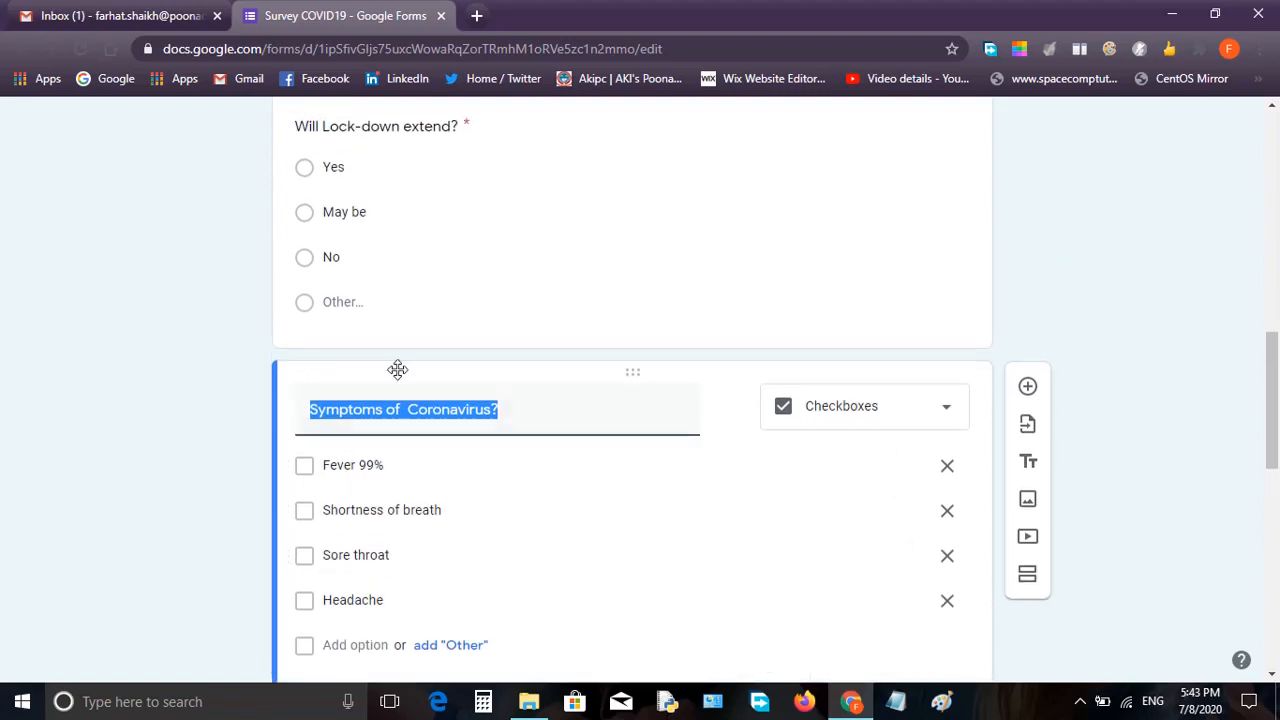
scroll(420, 340, "up", 2)
scroll(627, 318, "down", 2)
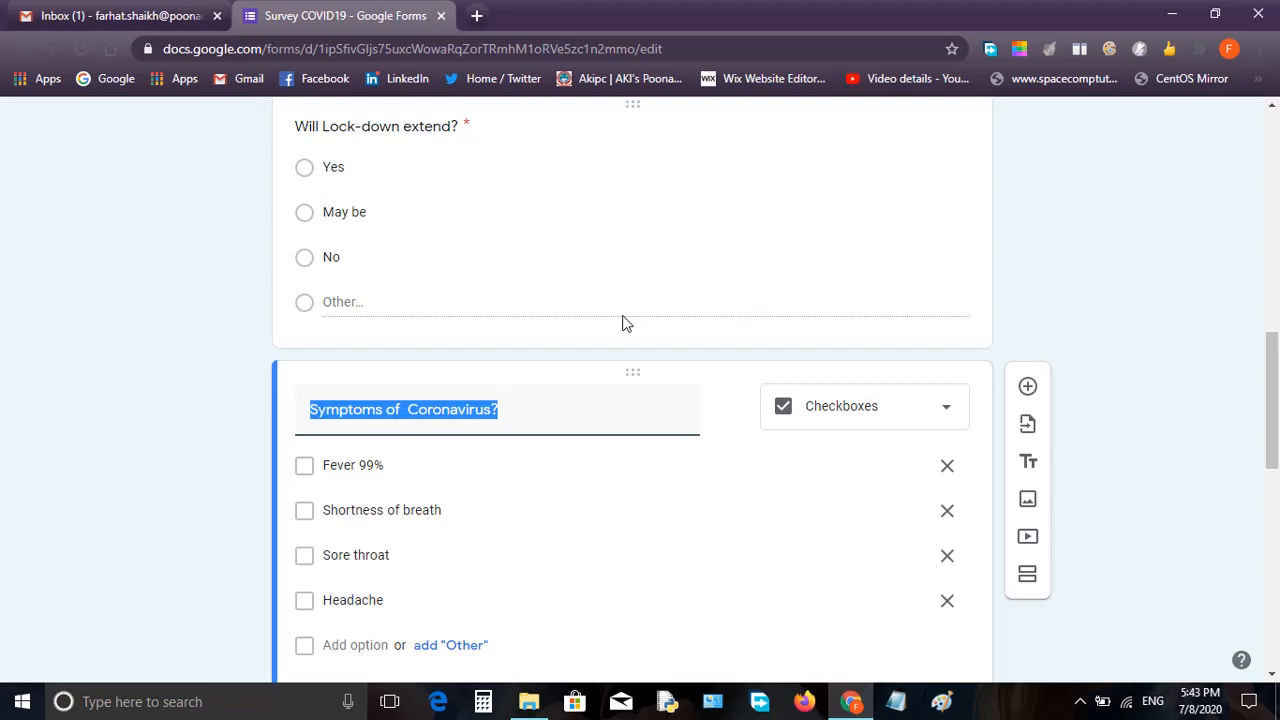
scroll(628, 350, "down", 2)
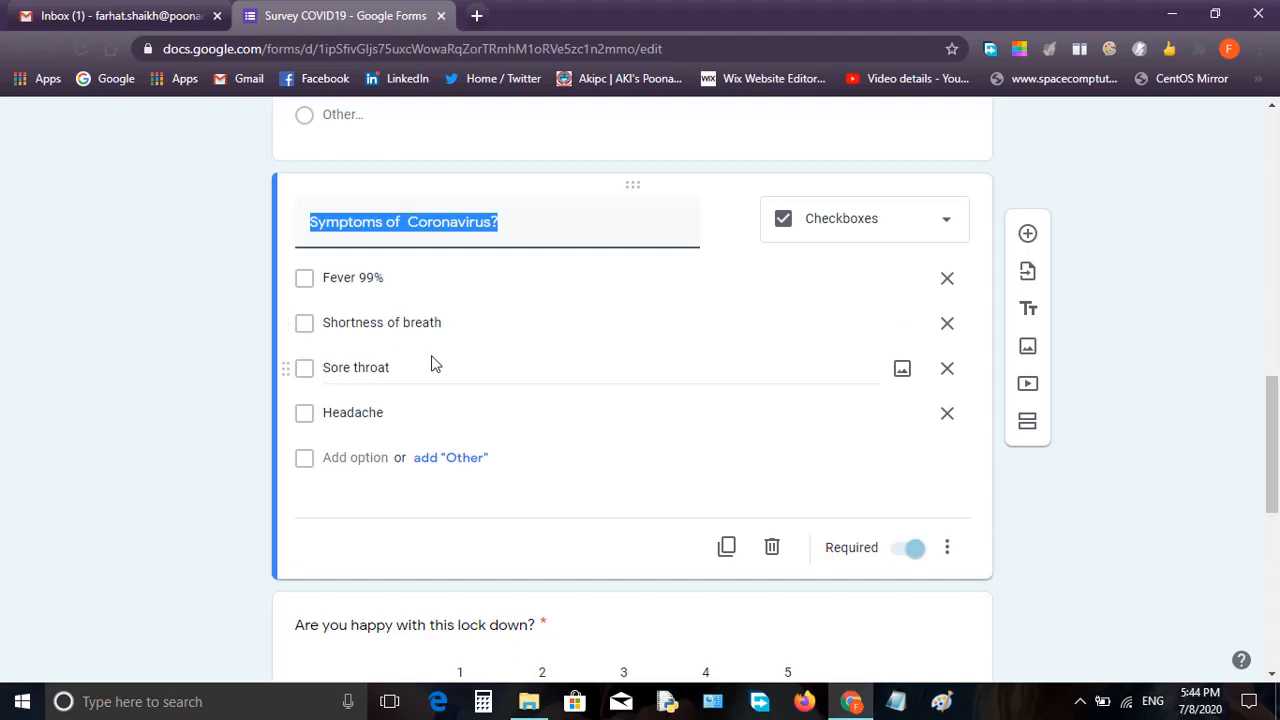
Examine the Linear scale type, the scale range choices and the end labels of the question "Are you happy with this lock down?".
scroll(435, 362, "down", 3)
left_click(433, 348)
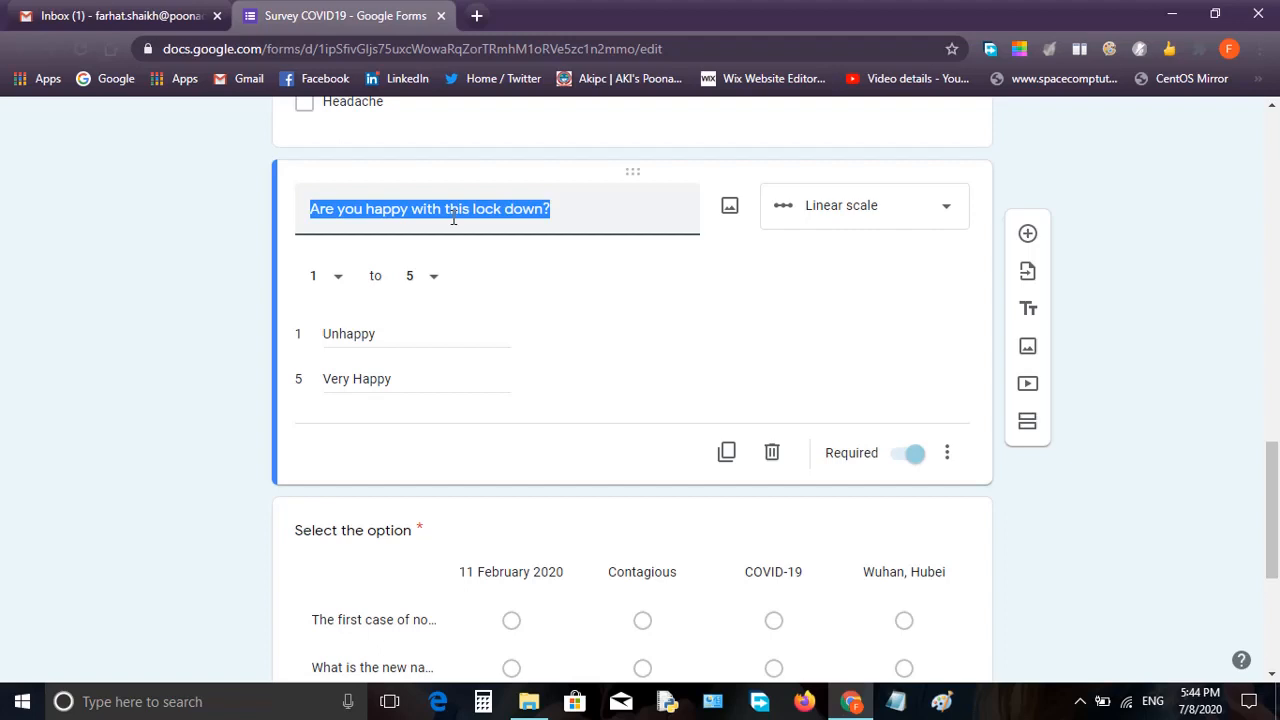
left_click(889, 223)
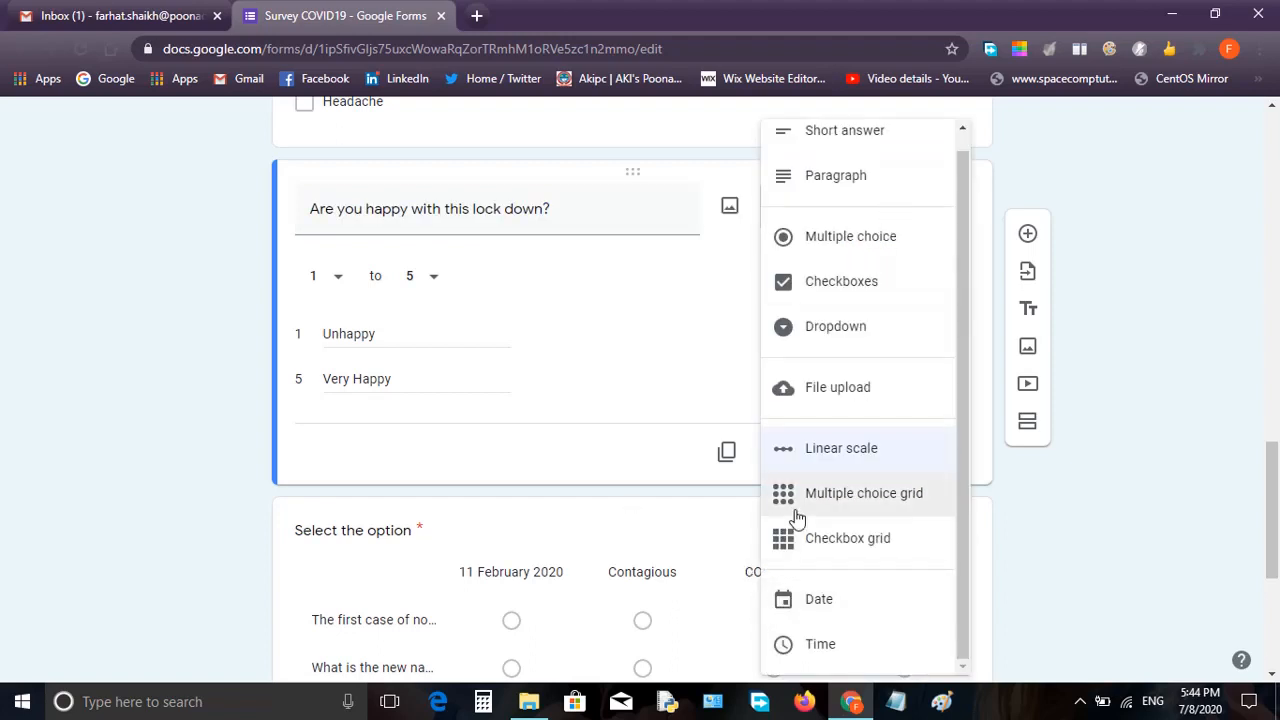
left_click(820, 460)
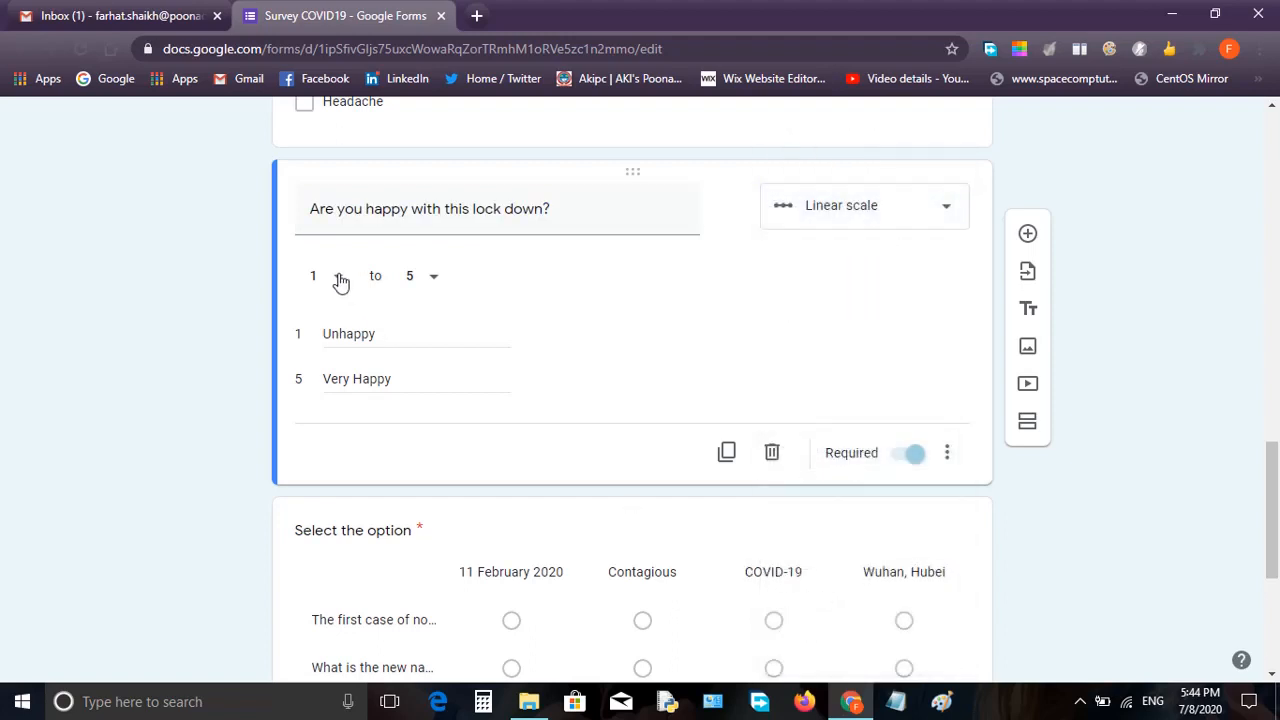
left_click(339, 277)
left_click(339, 278)
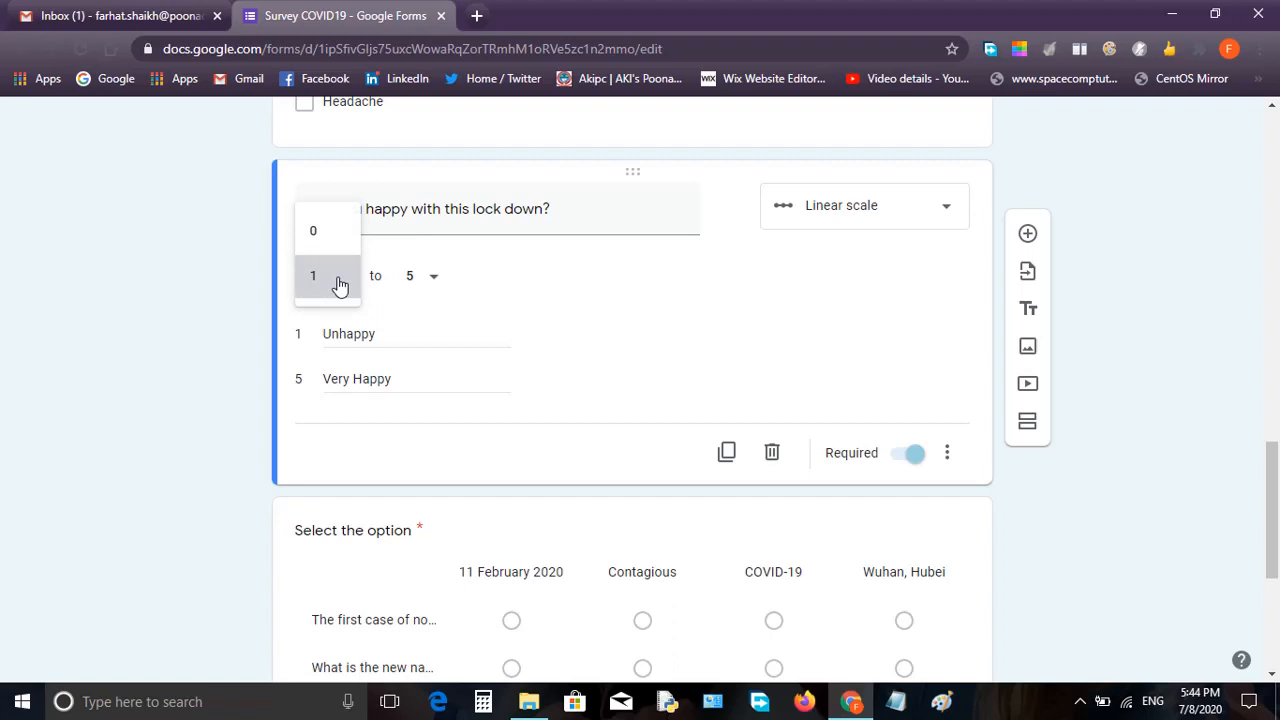
left_click(433, 278)
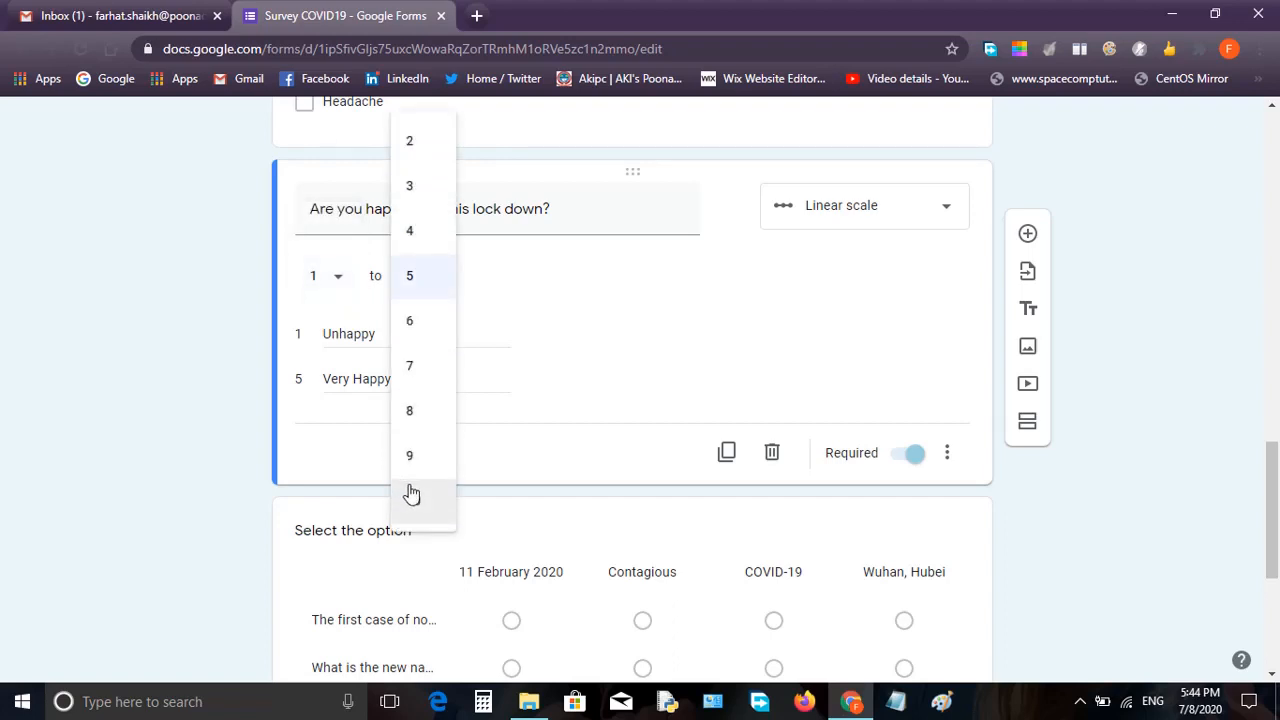
left_click(420, 291)
double_click(368, 331)
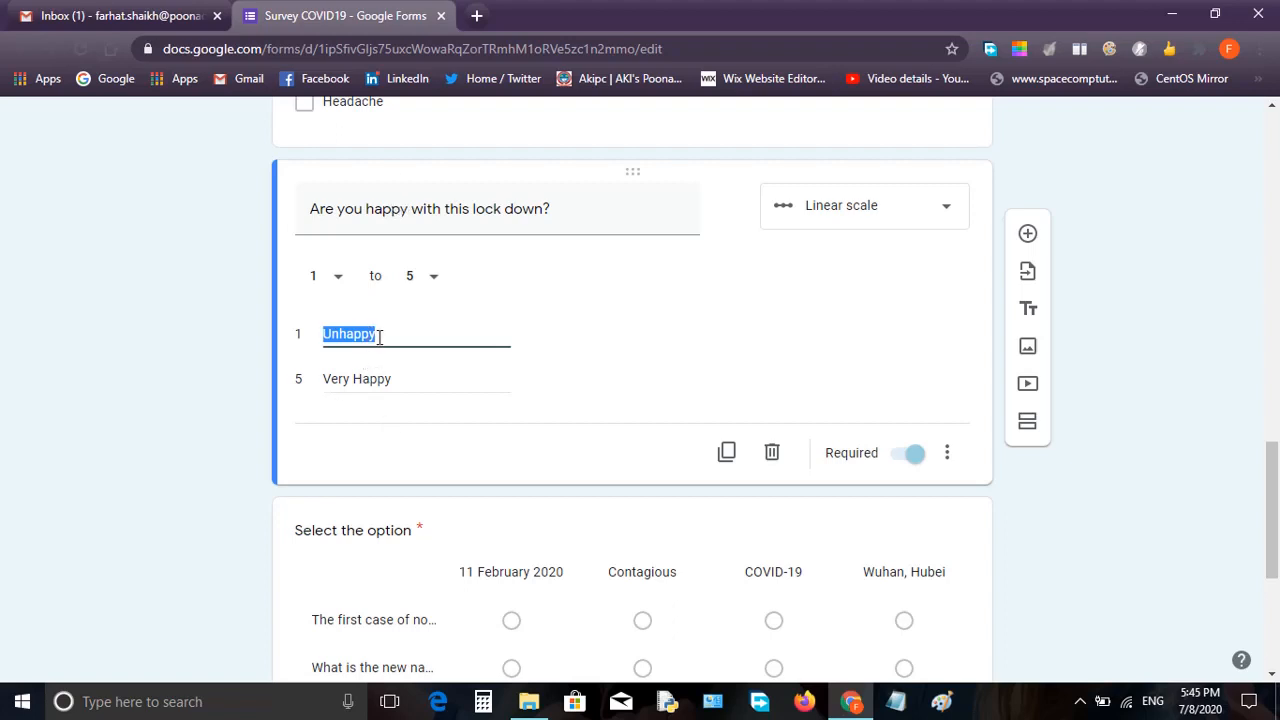
Examine the rows, columns and Multiple choice grid type of the "Select the option" question.
scroll(414, 386, "down", 2)
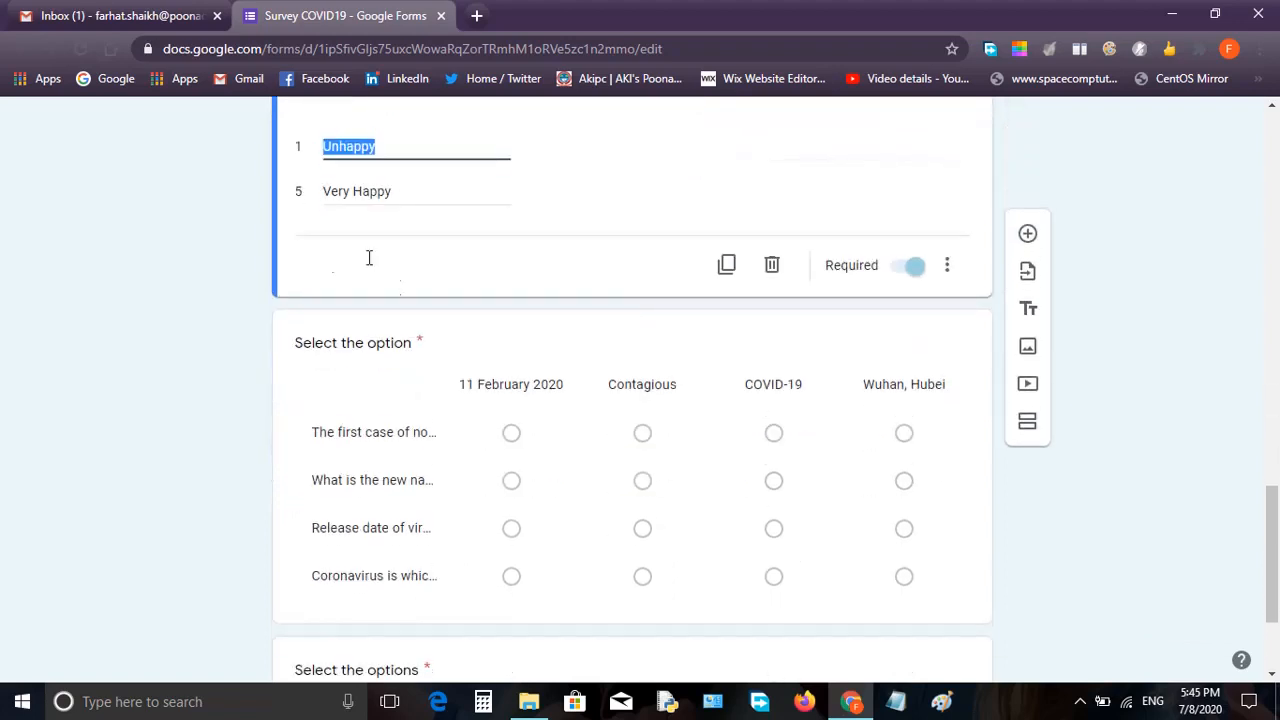
scroll(390, 440, "down", 1)
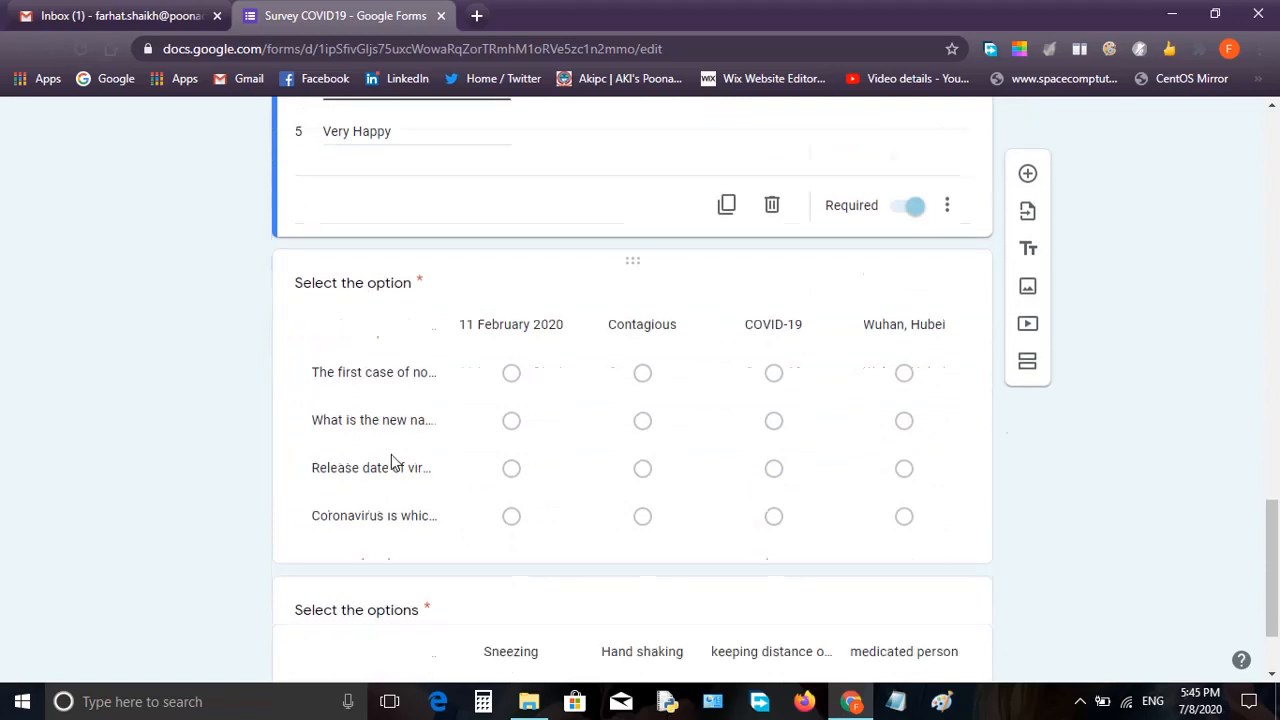
scroll(398, 430, "down", 2)
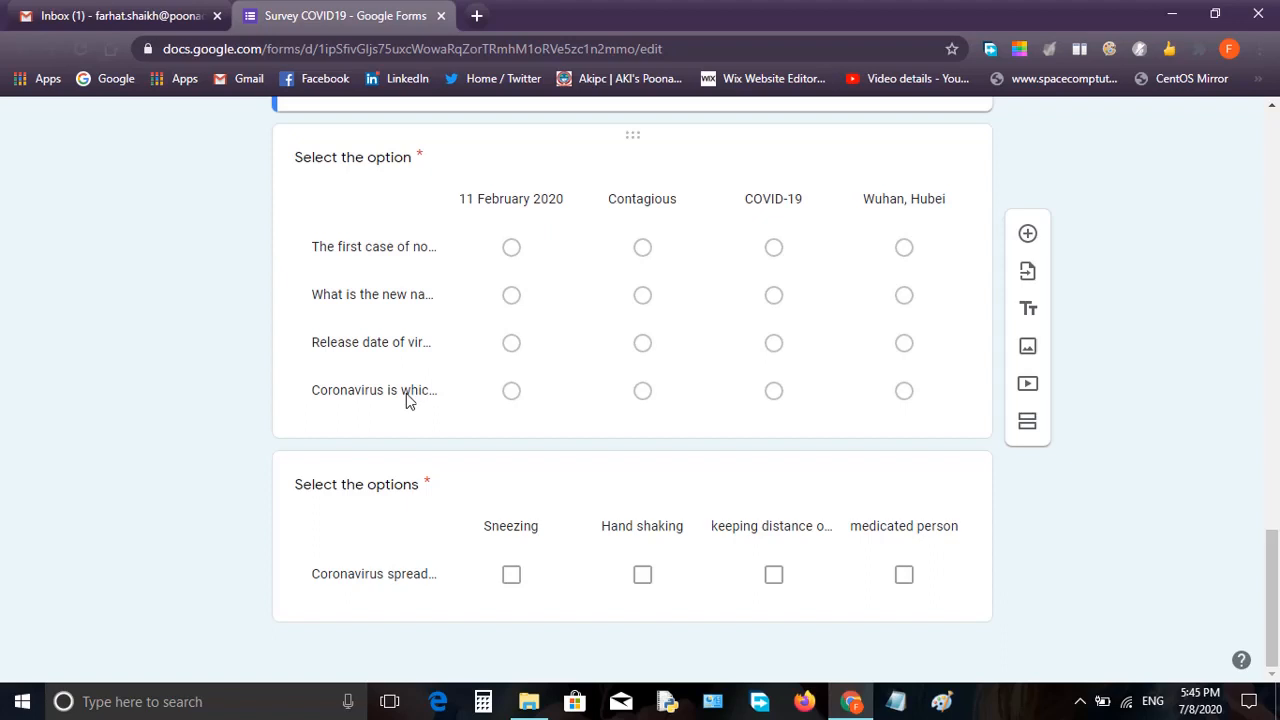
left_click(385, 248)
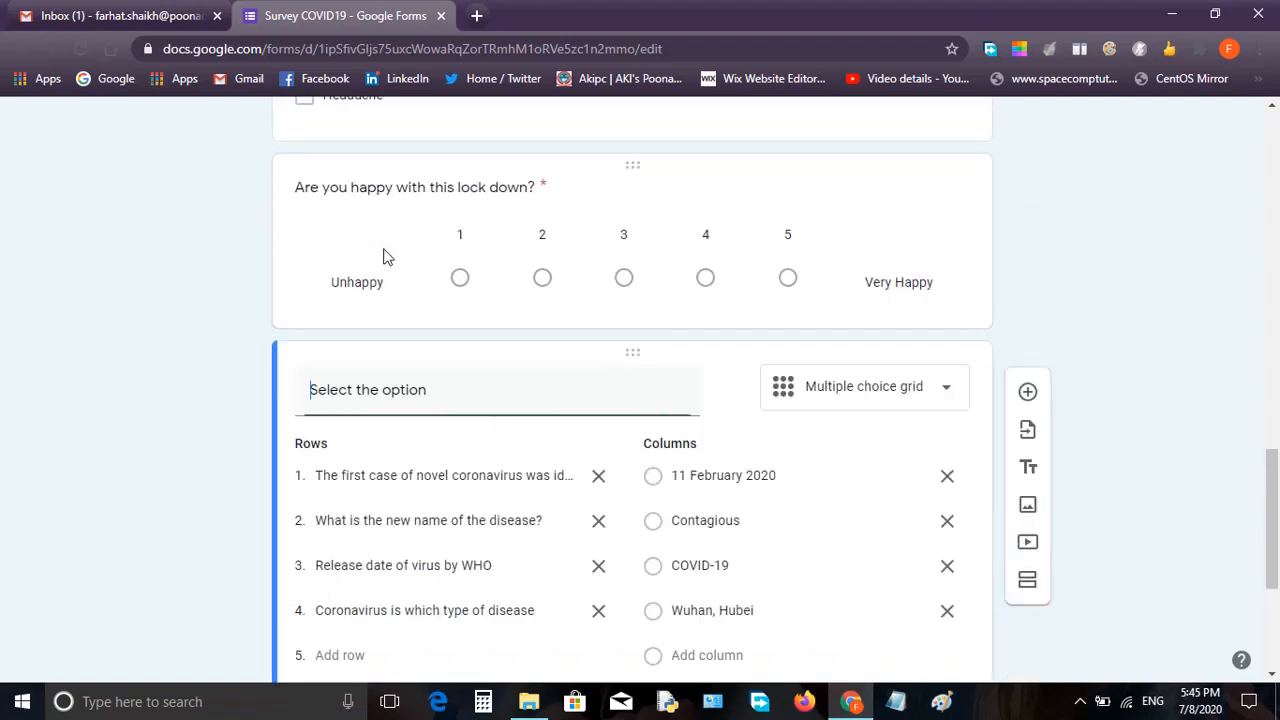
scroll(397, 460, "down", 2)
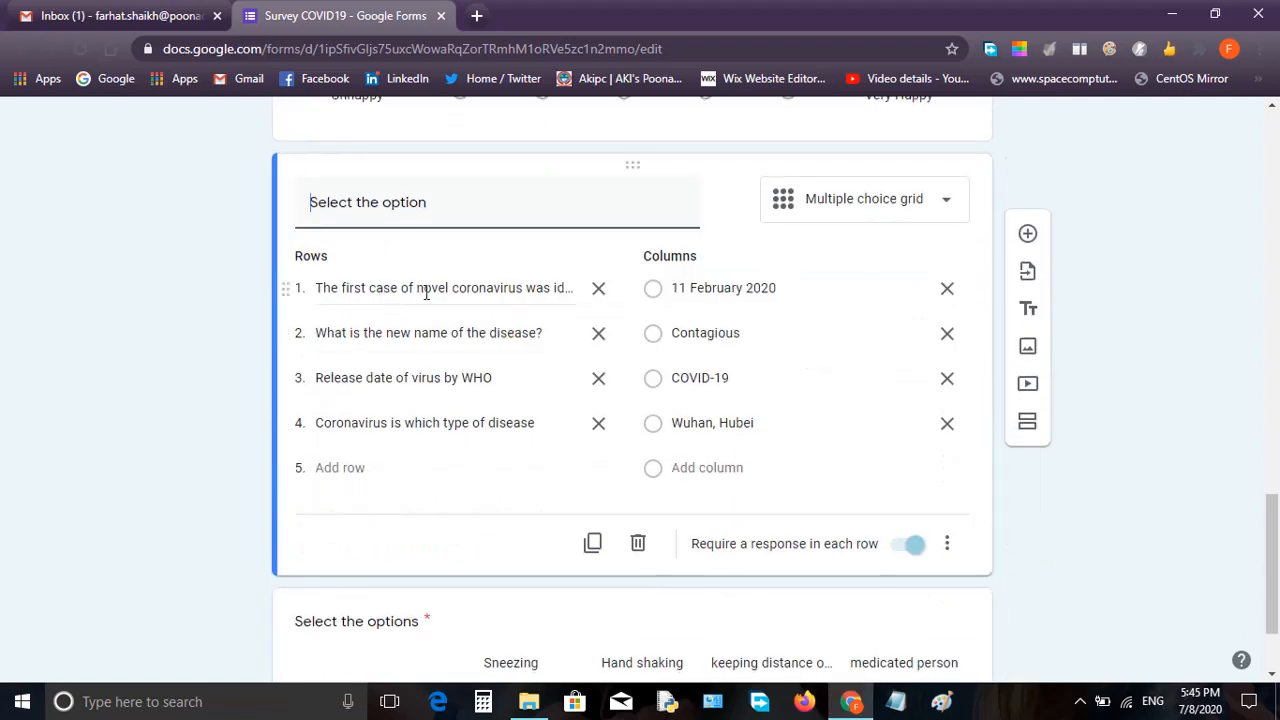
left_click(557, 290)
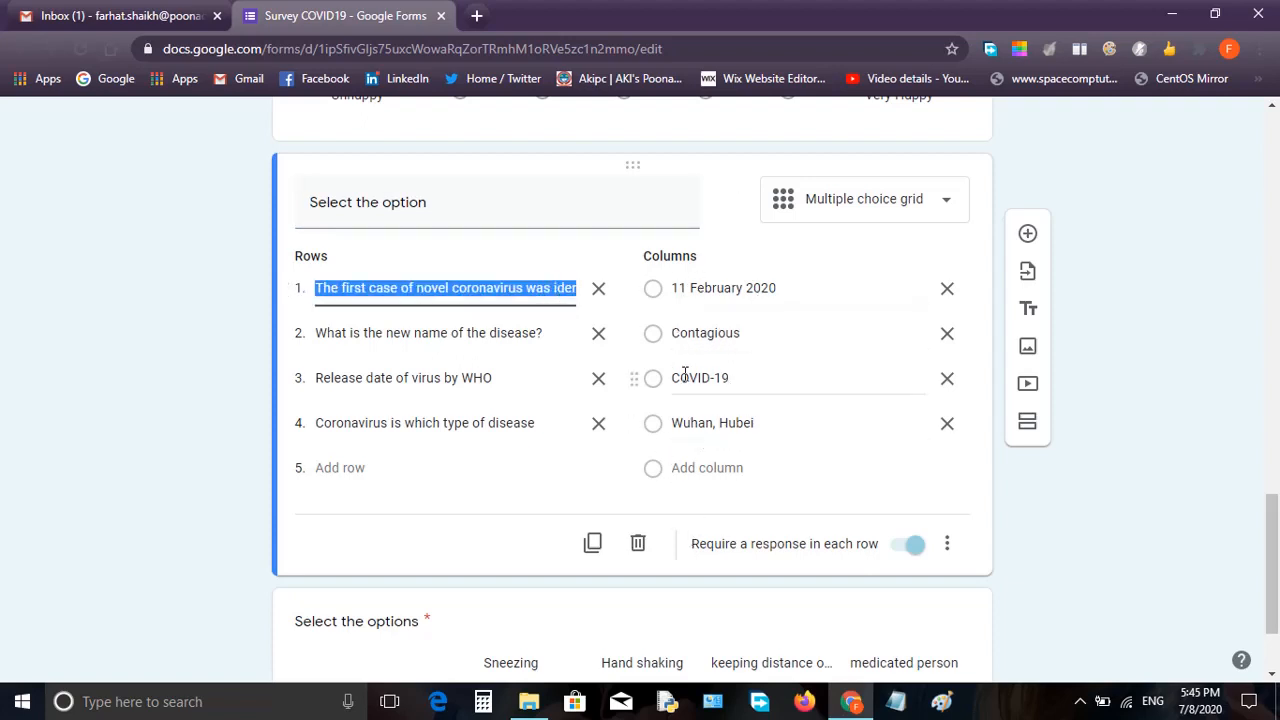
left_click(871, 204)
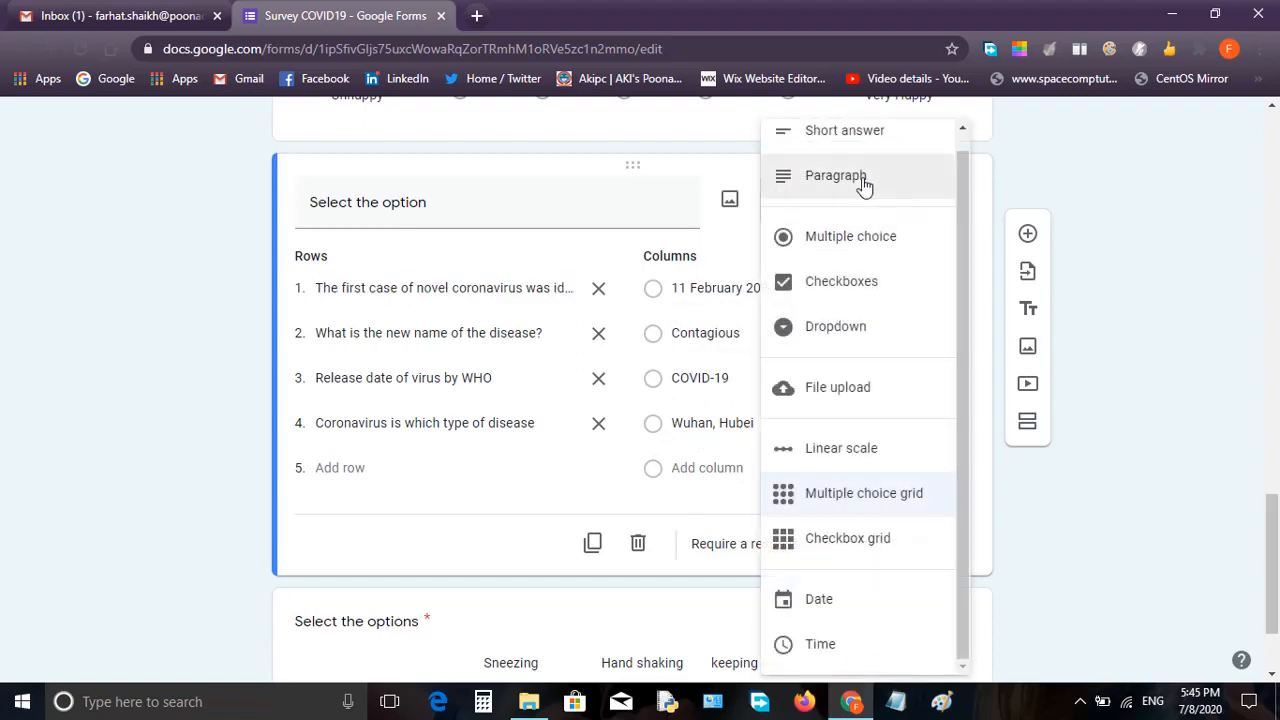
left_click(866, 496)
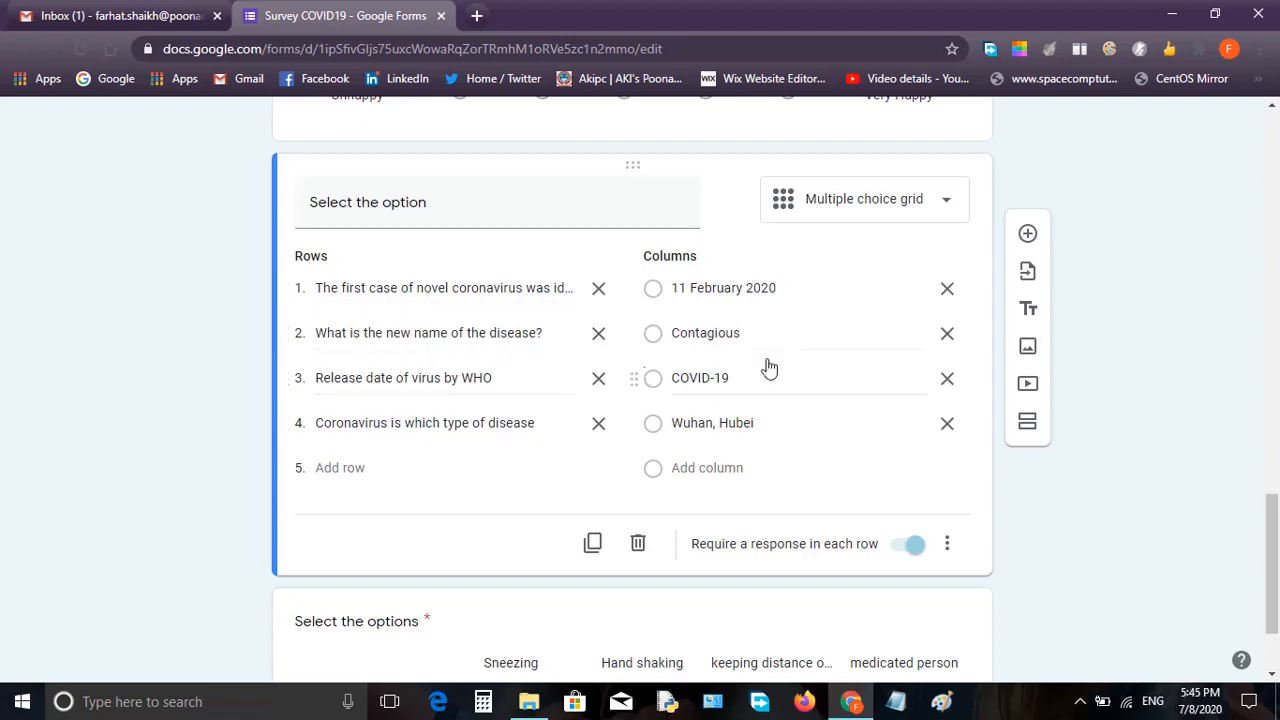
left_click(688, 288)
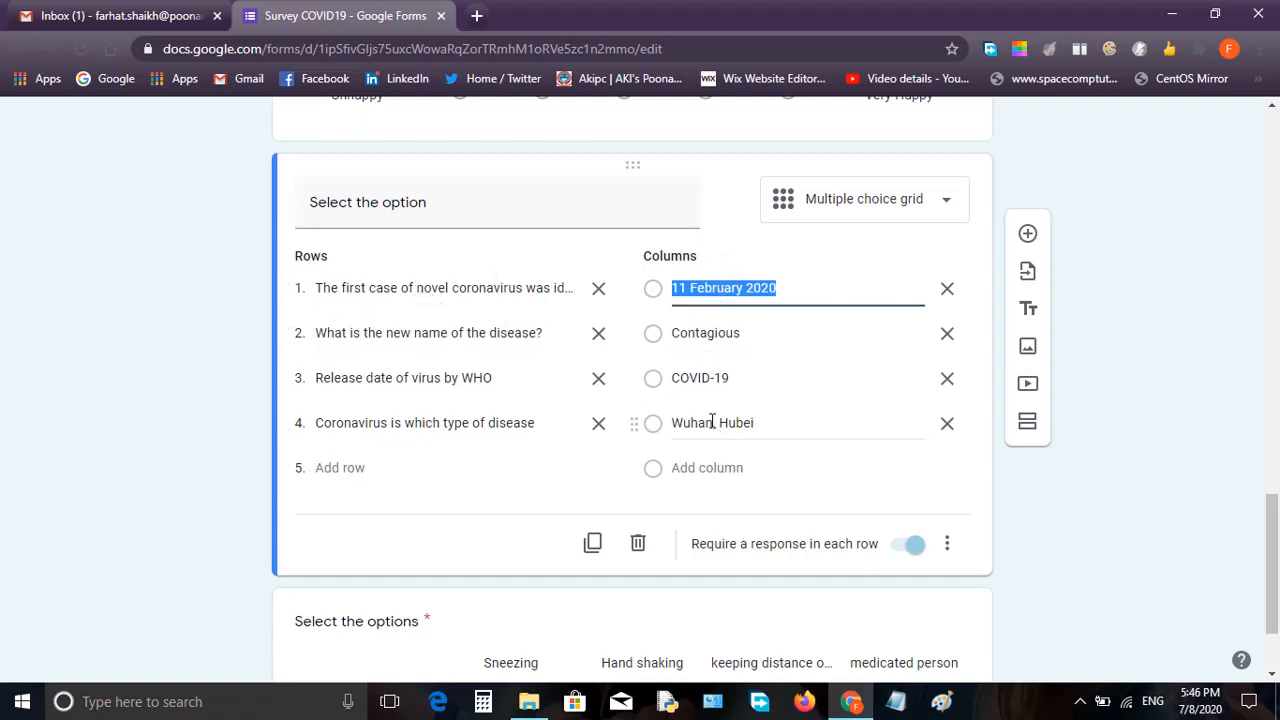
Add a trial row "gfgd" and a fifth column to the "Select the option" grid, and remove the trial row.
left_click(342, 468)
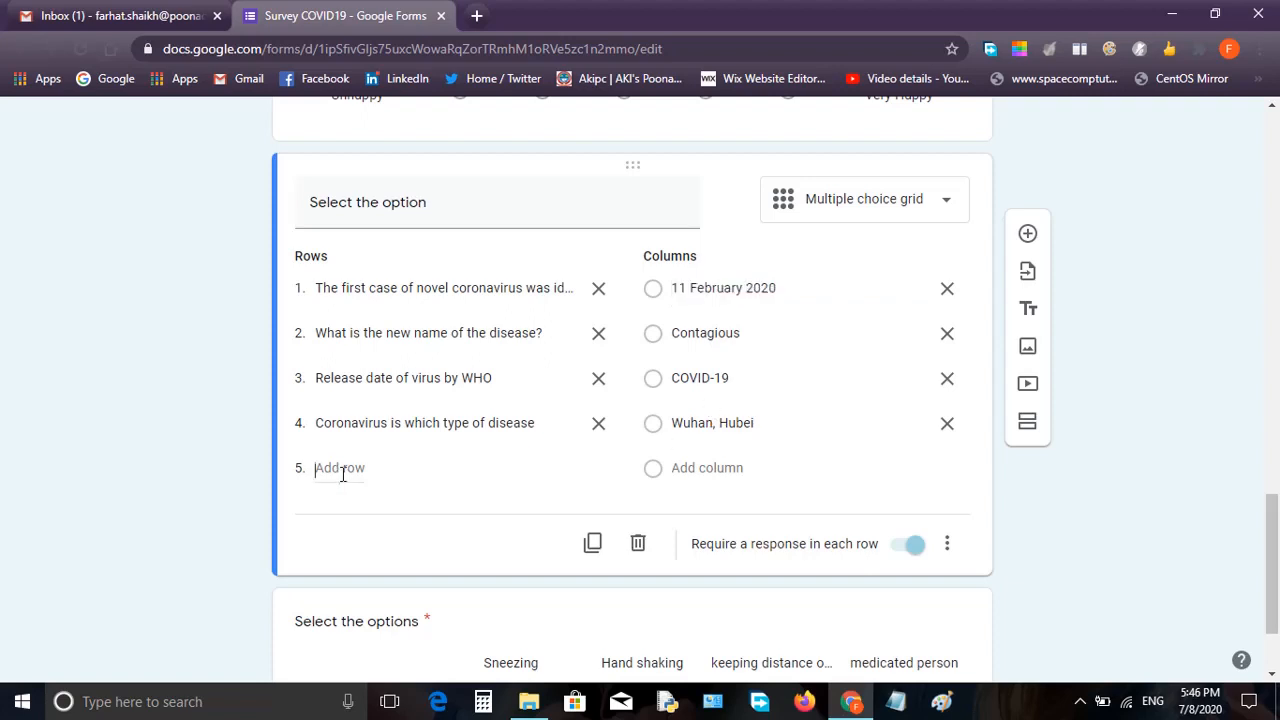
type("gfgd")
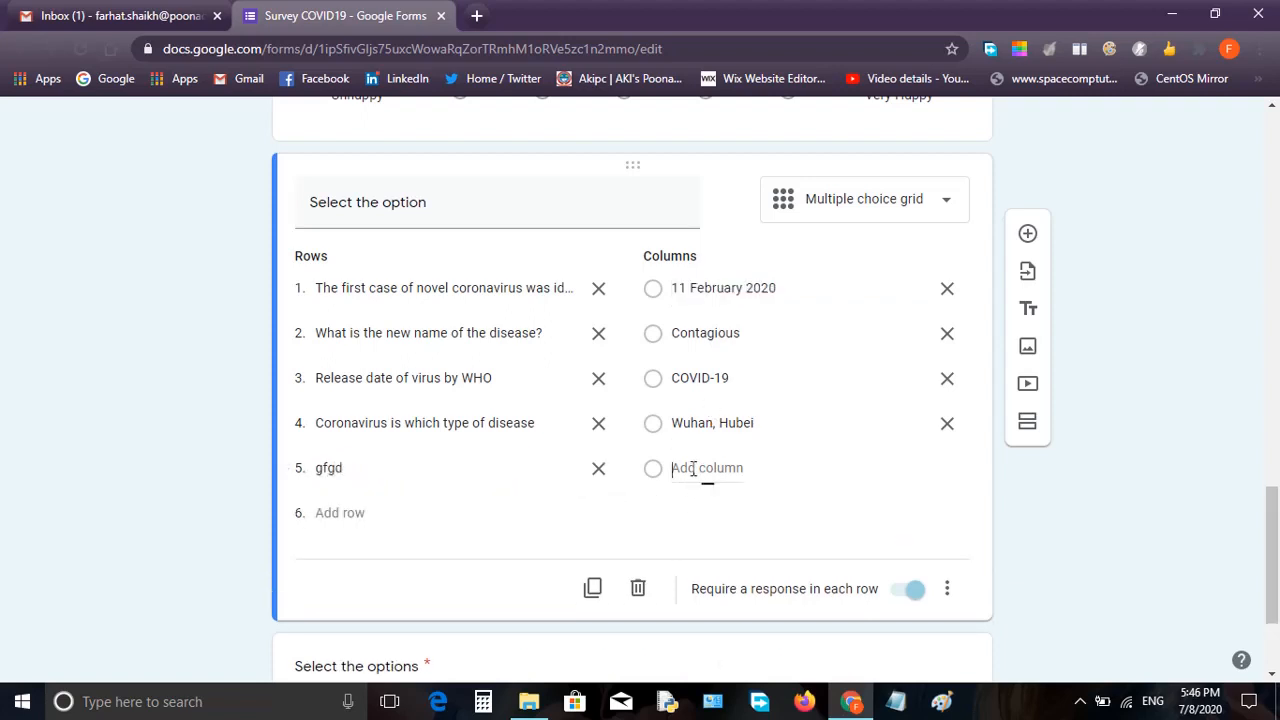
left_click(690, 468)
left_click(599, 482)
left_click(599, 482)
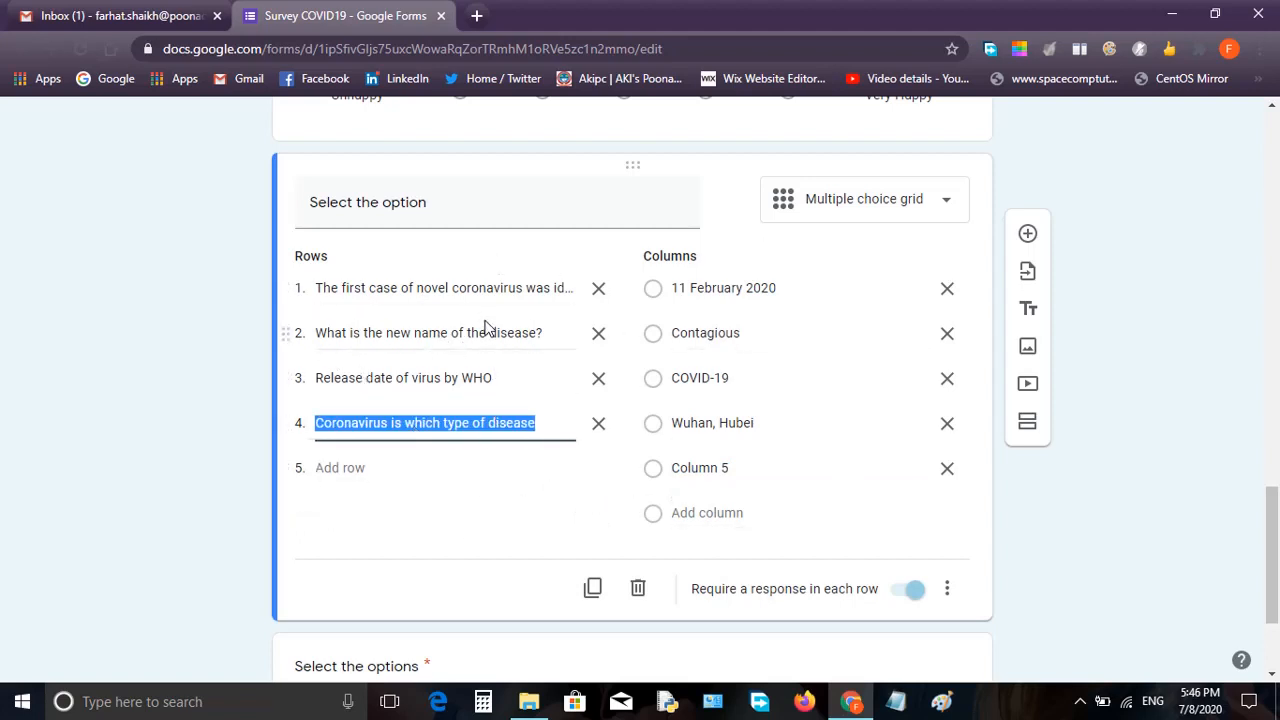
Switch the required response in each row off and back on for the "Select the option" grid.
scroll(549, 471, "down", 2)
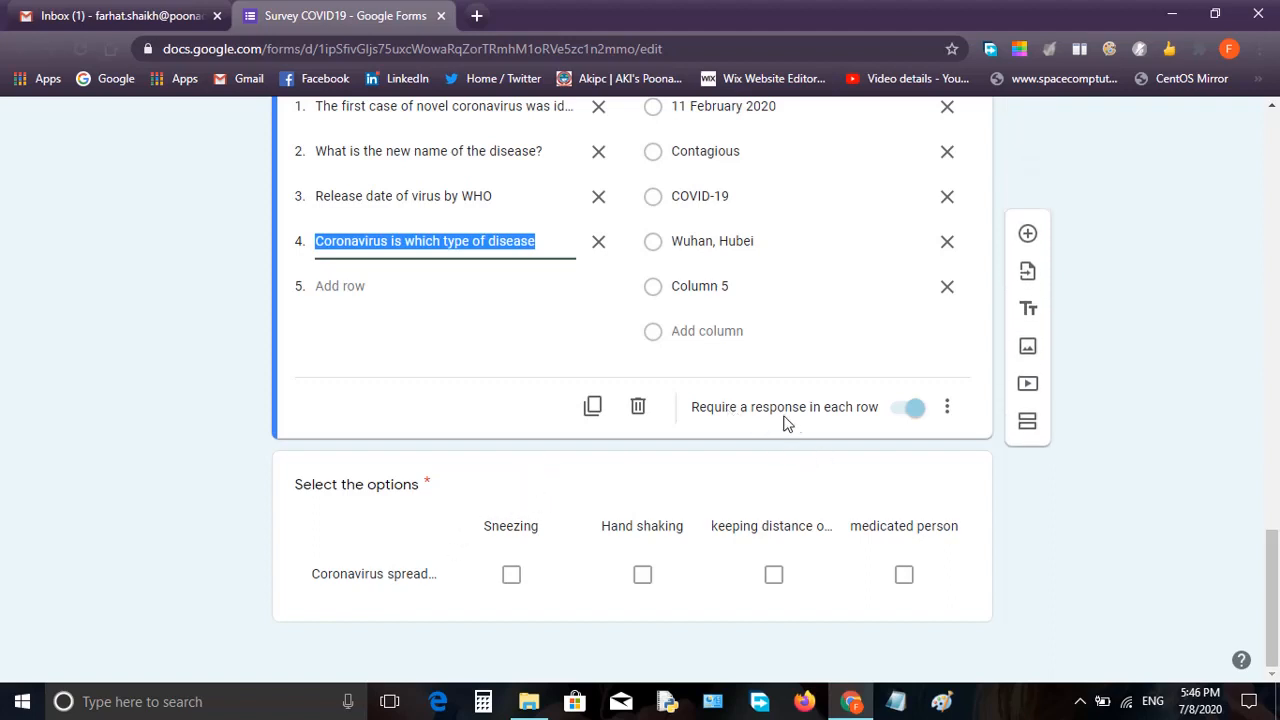
left_click(909, 418)
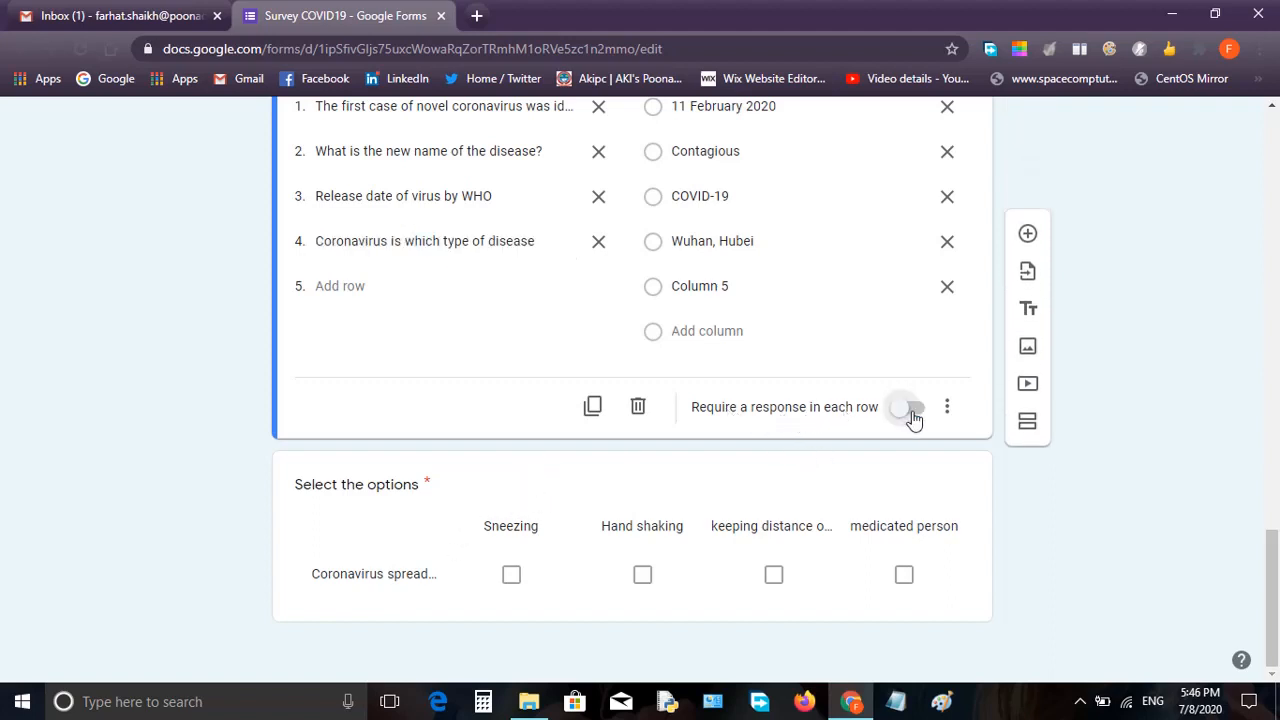
scroll(822, 410, "up", 2)
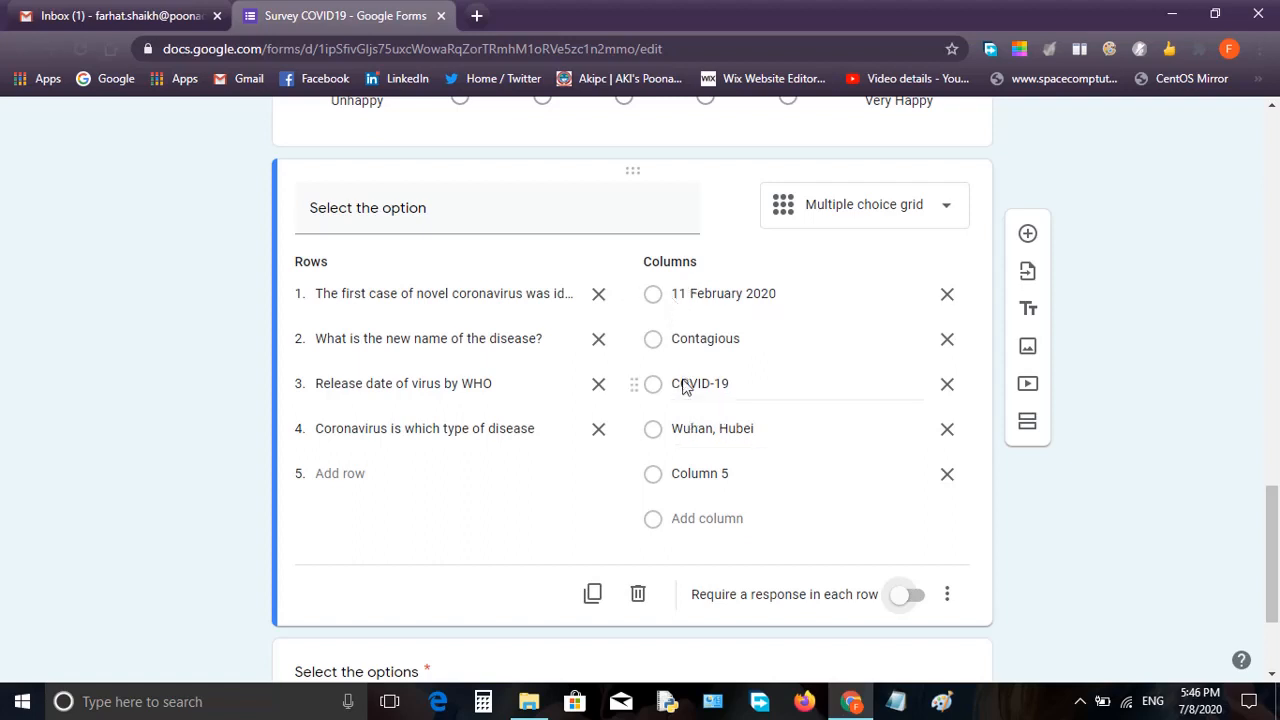
left_click(918, 598)
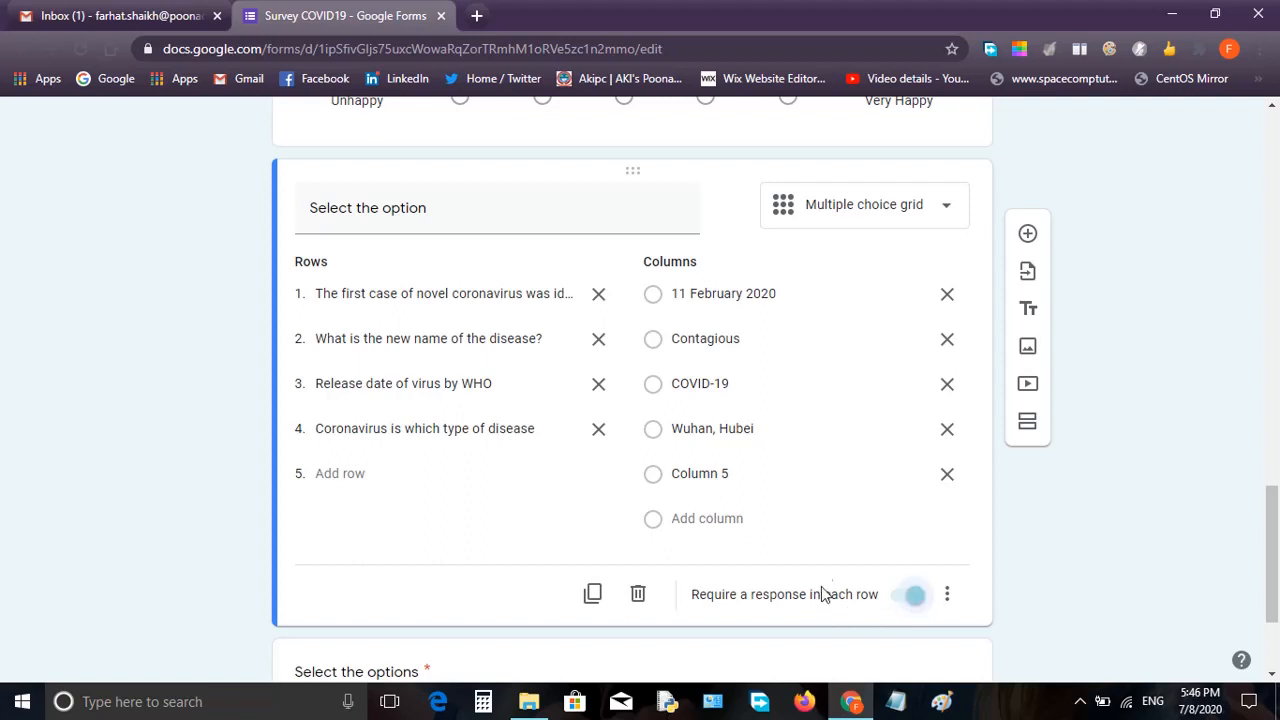
Examine the Checkbox grid question "Select the options", compare it with the multiple choice grid above and review the available answer types.
scroll(830, 540, "down", 2)
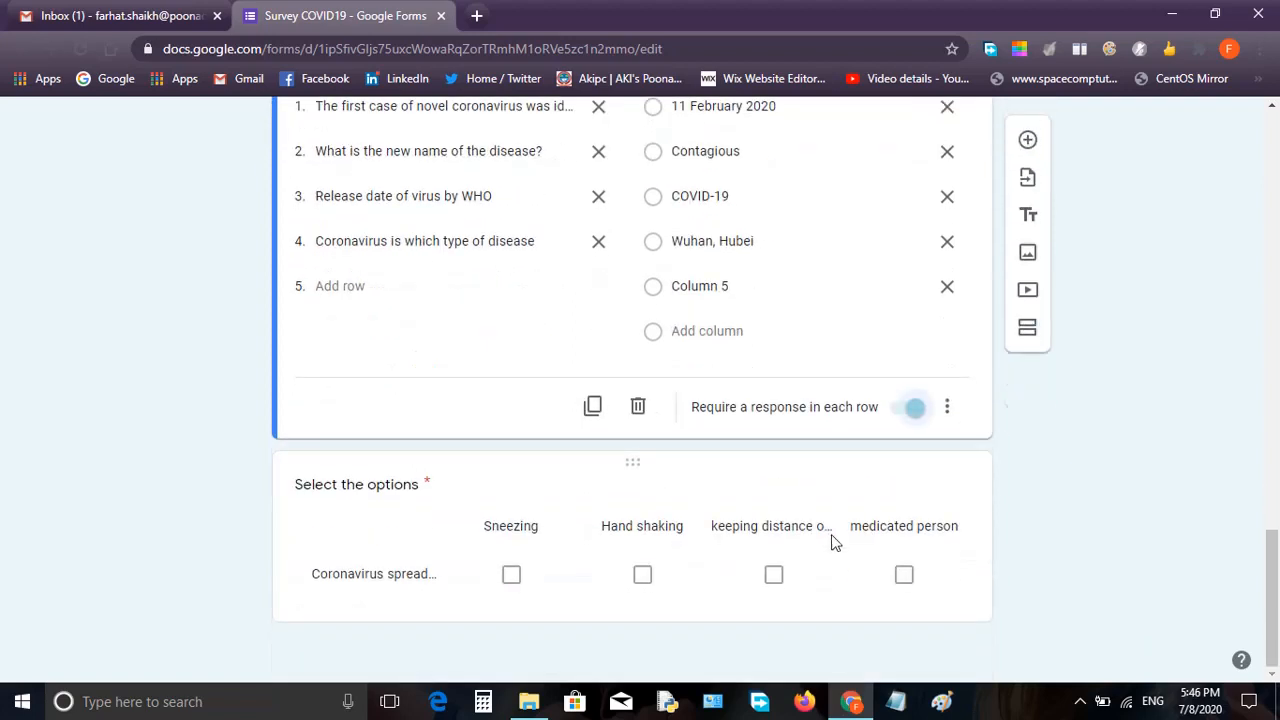
left_click(690, 486)
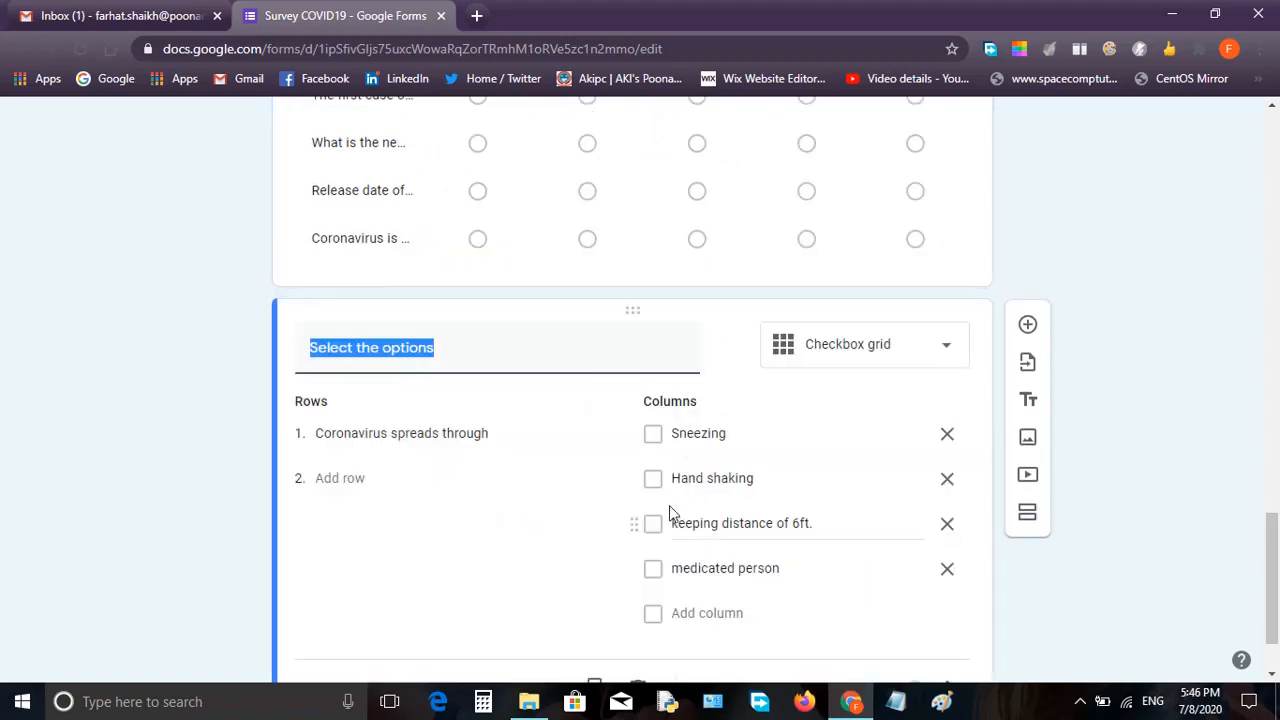
left_click(828, 343)
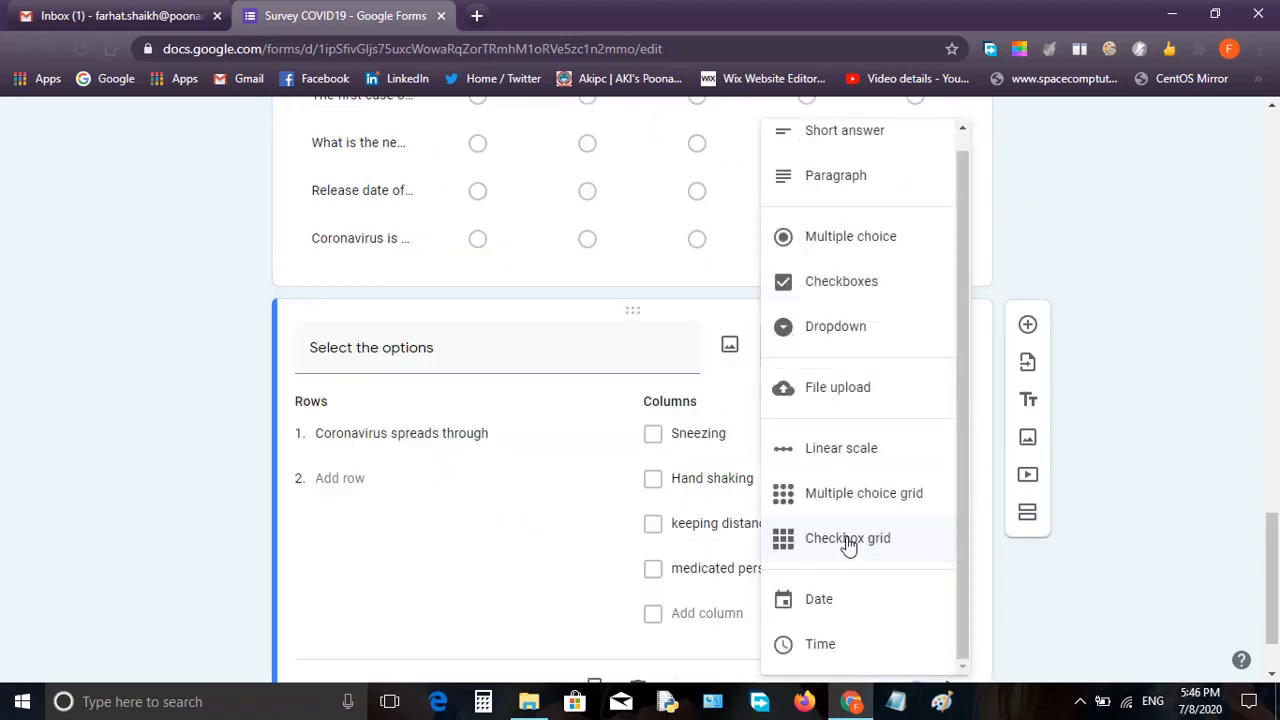
left_click(577, 443)
scroll(603, 380, "up", 3)
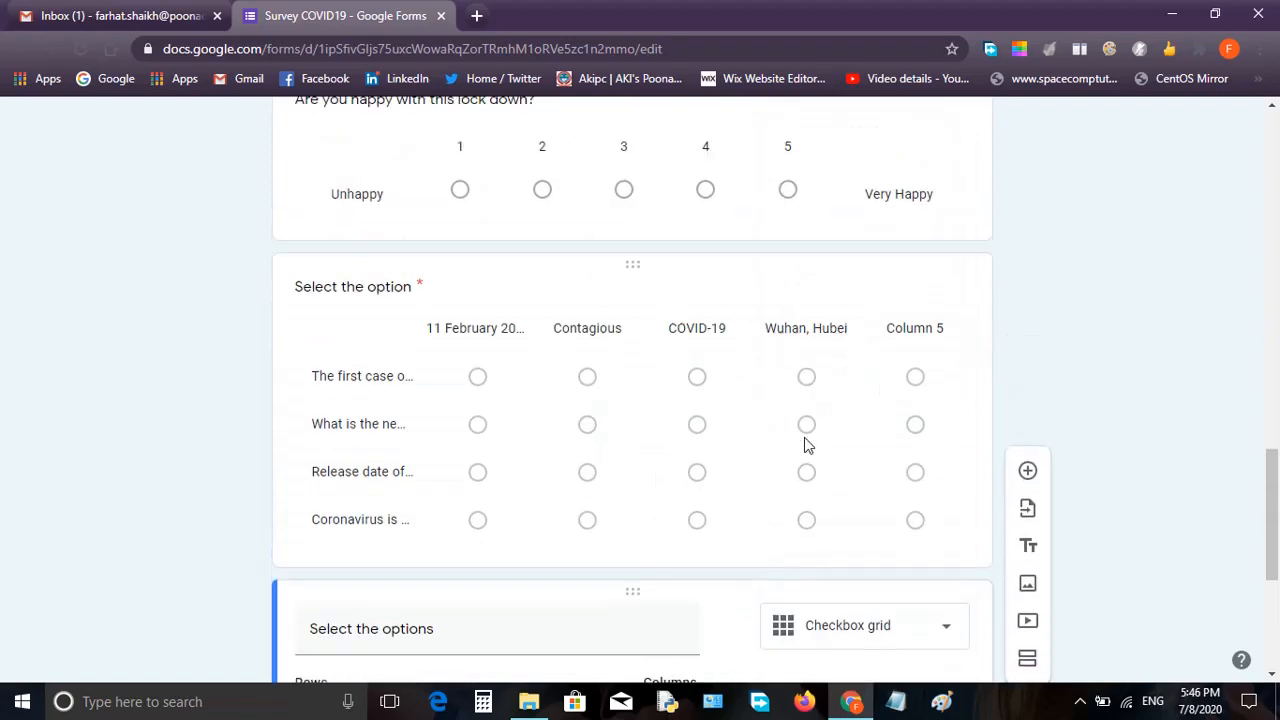
scroll(794, 400, "down", 3)
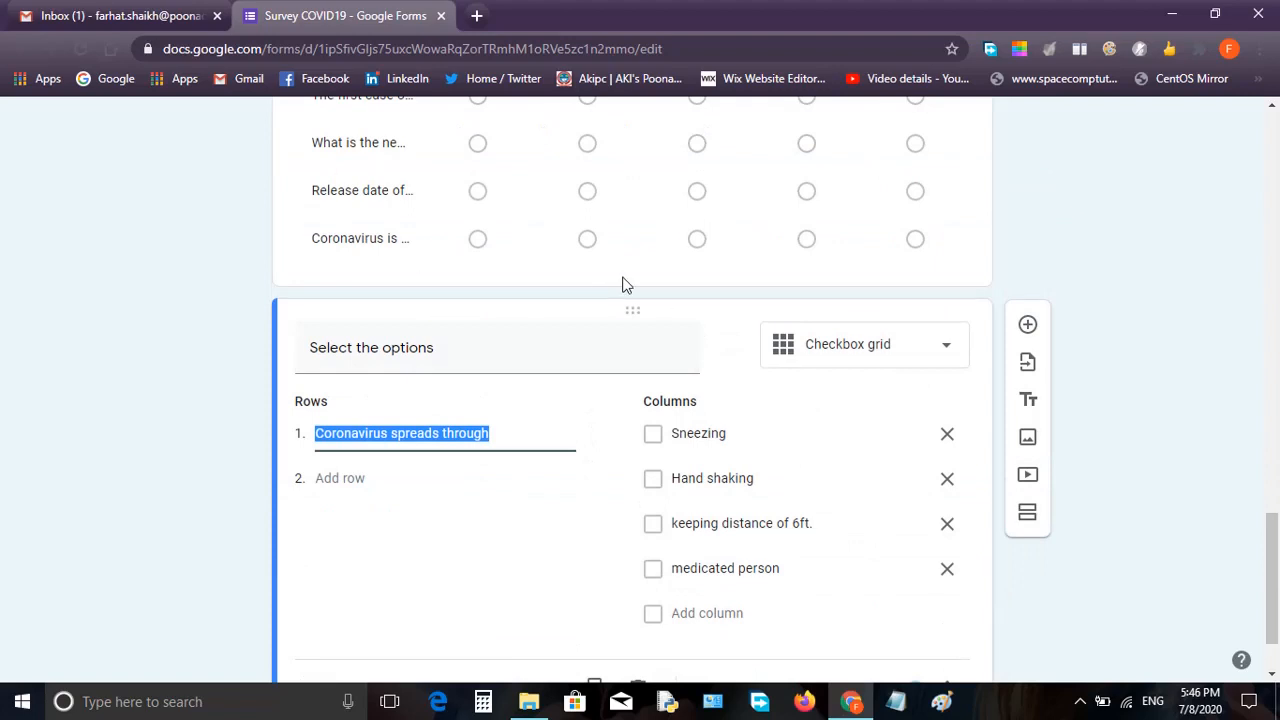
scroll(622, 285, "up", 2)
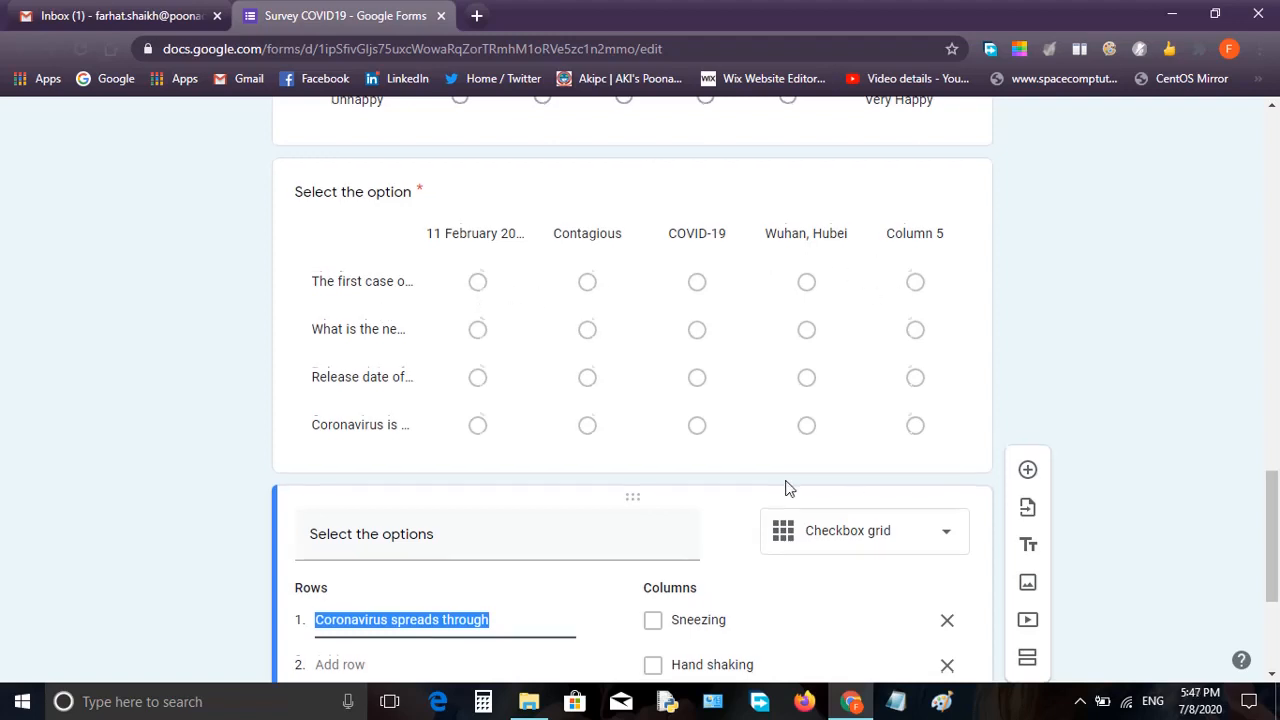
scroll(786, 486, "down", 2)
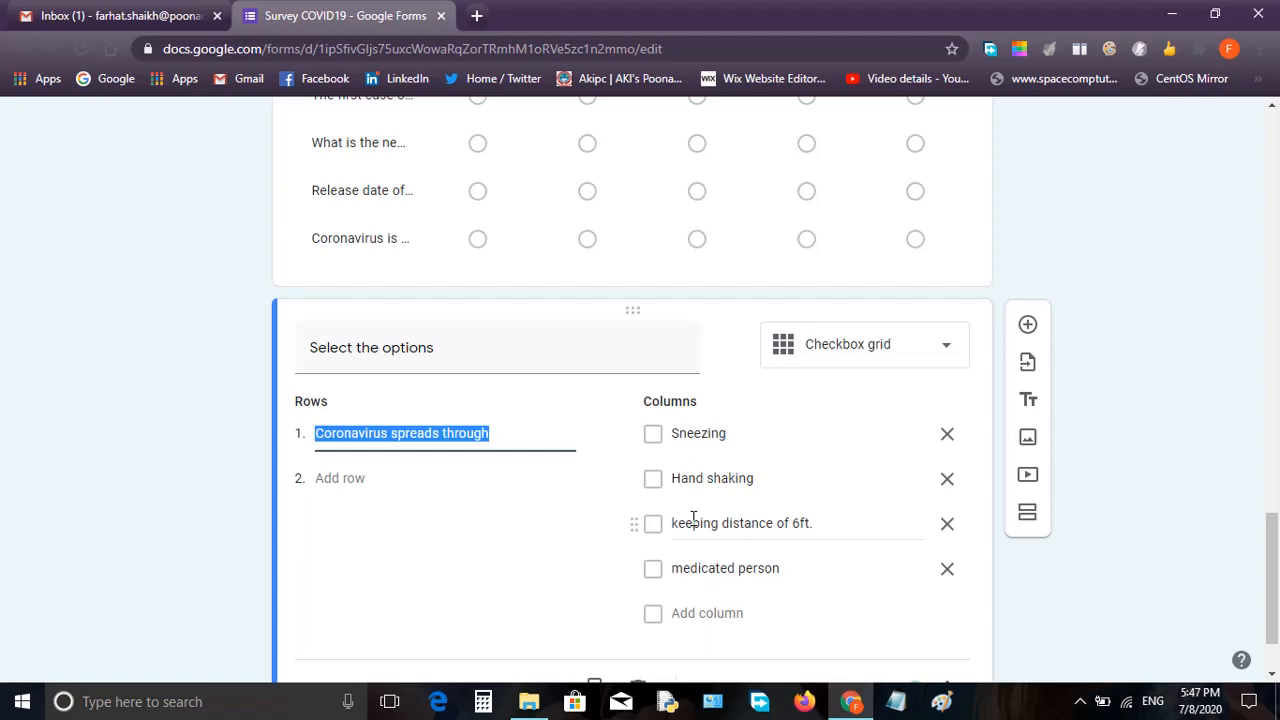
left_click(846, 351)
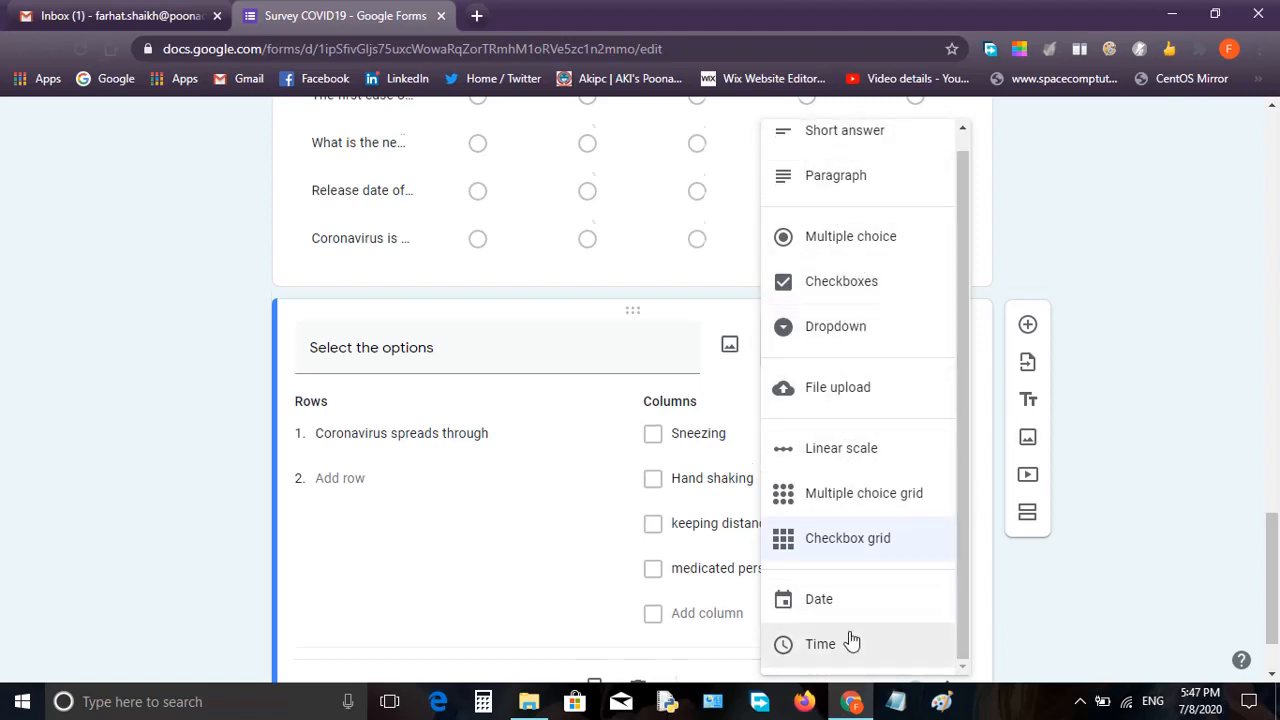
scroll(851, 641, "down", 1)
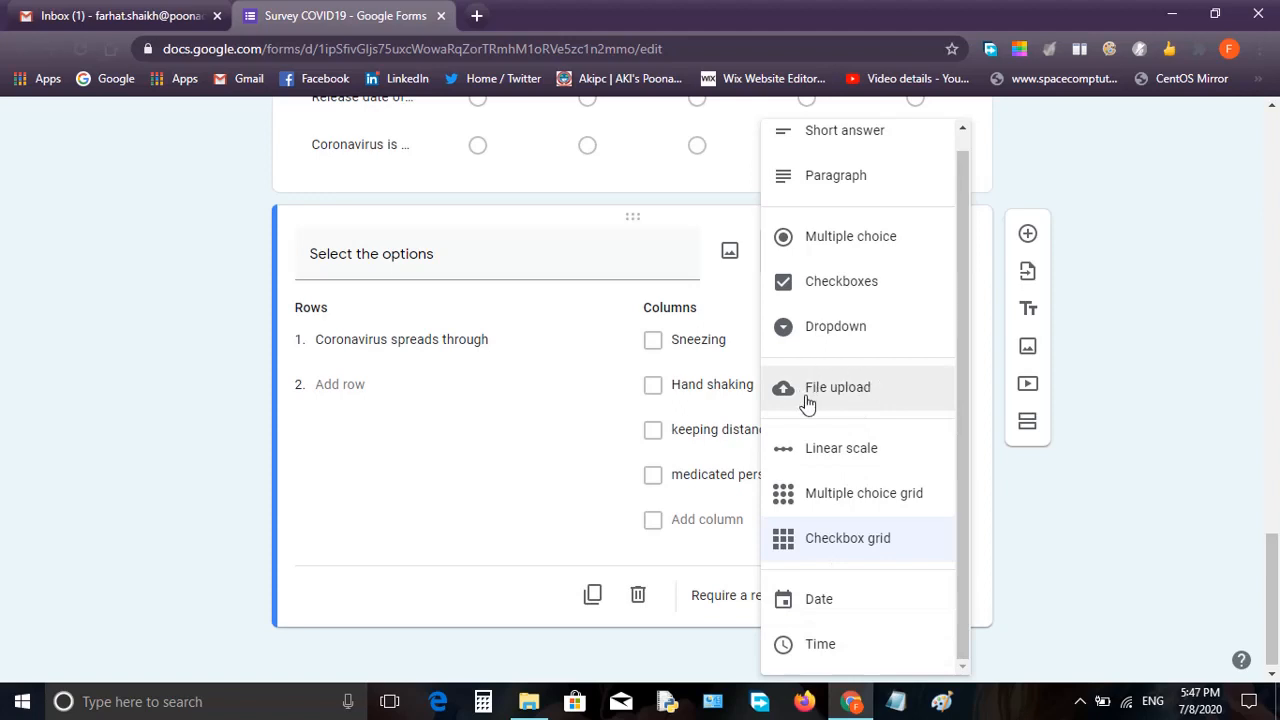
left_click(565, 461)
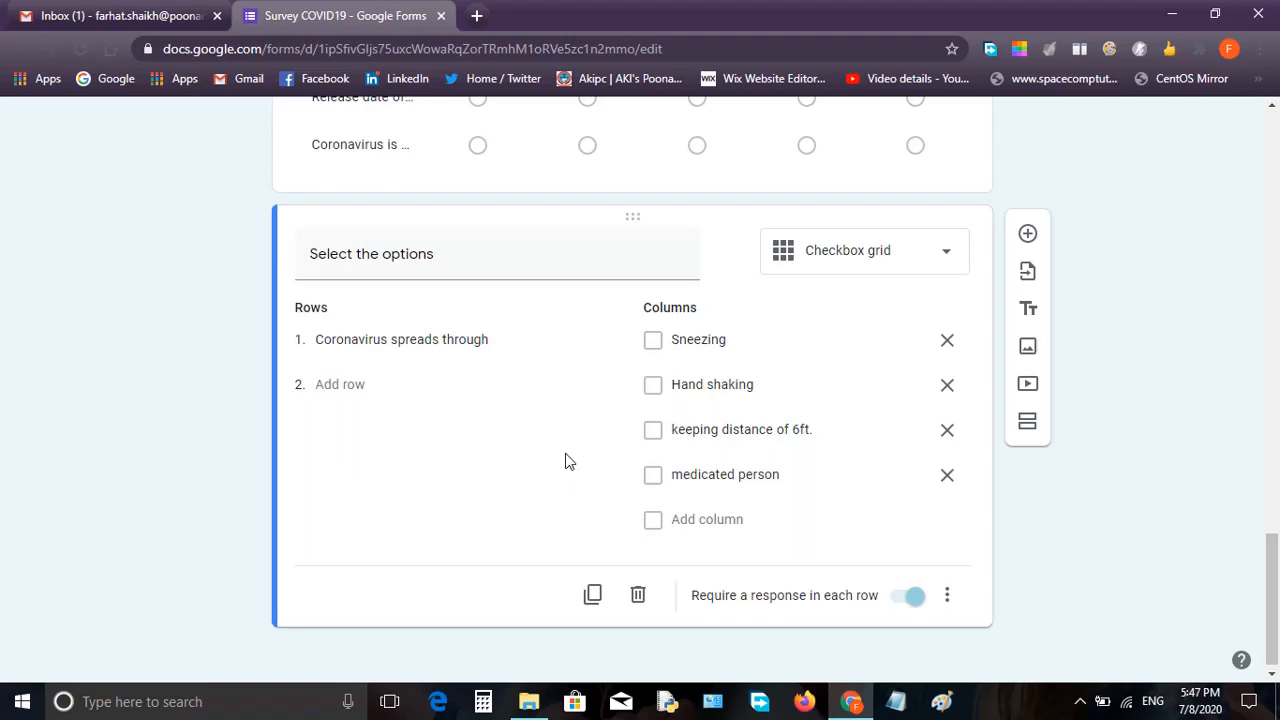
Add a new question titled "Upload your area photo" below the checkbox grid question.
left_click(1028, 236)
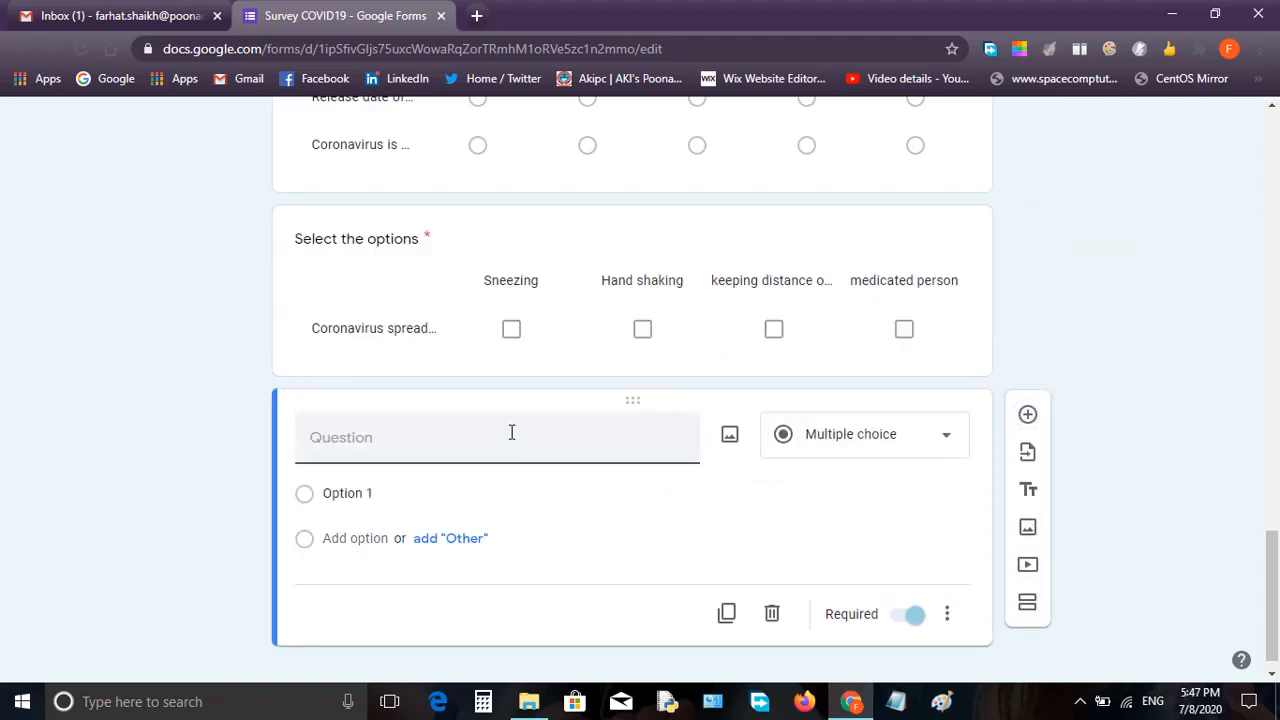
type("Uplod")
key("BackSpace")
key("BackSpace")
type("o")
key("BackSpace")
key("BackSpace")
type("oad your area")
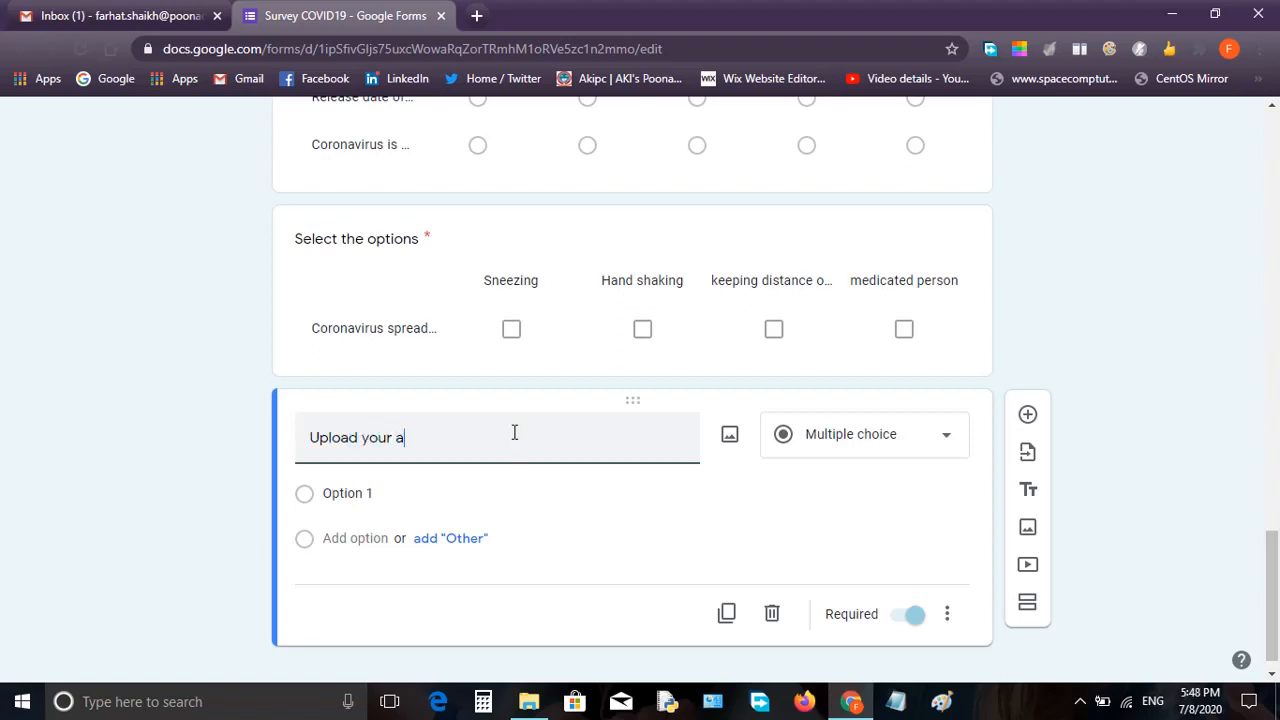
type("photo")
Turn the "Upload your area photo" question into a File upload question and restrict the accepted file types to Image.
left_click(828, 436)
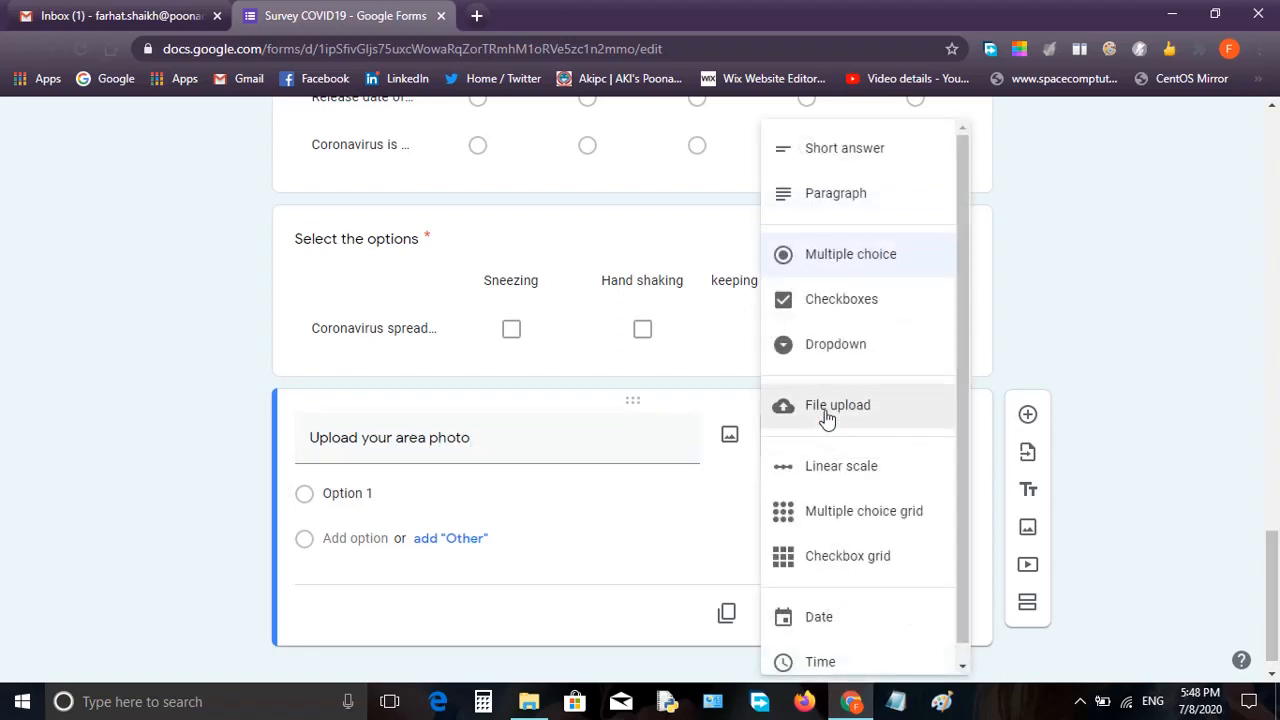
left_click(827, 418)
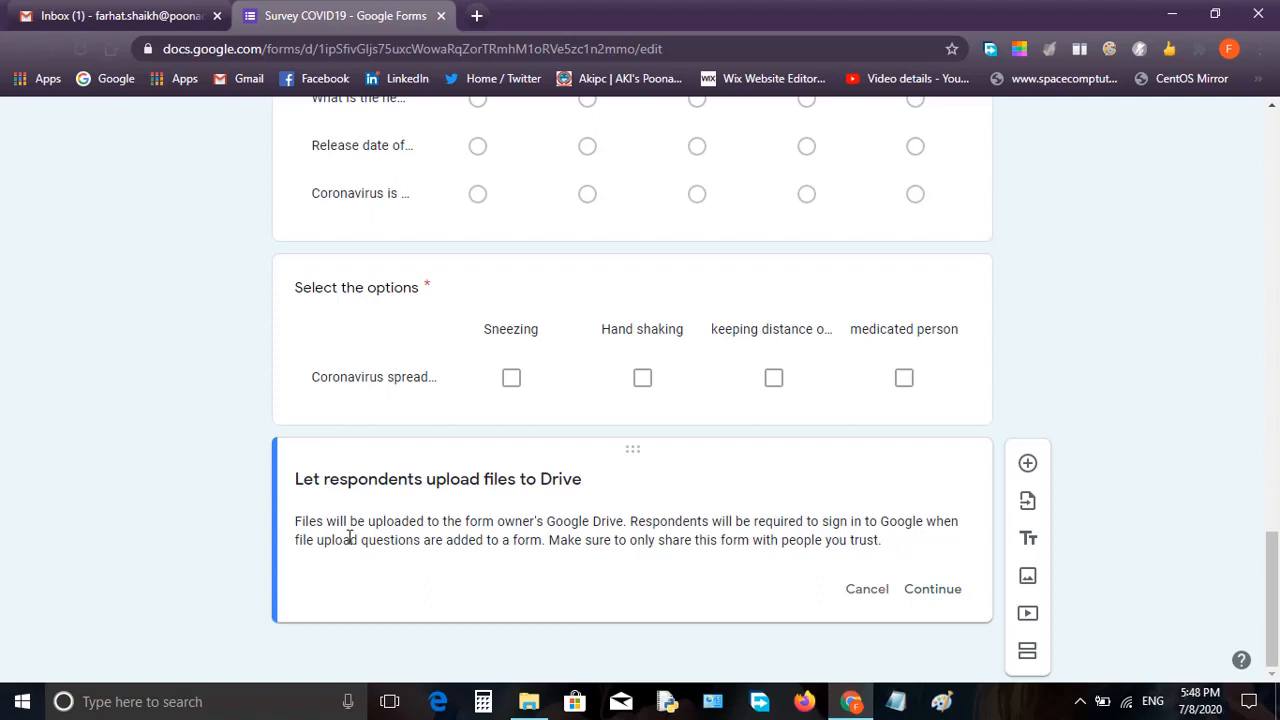
left_click(921, 597)
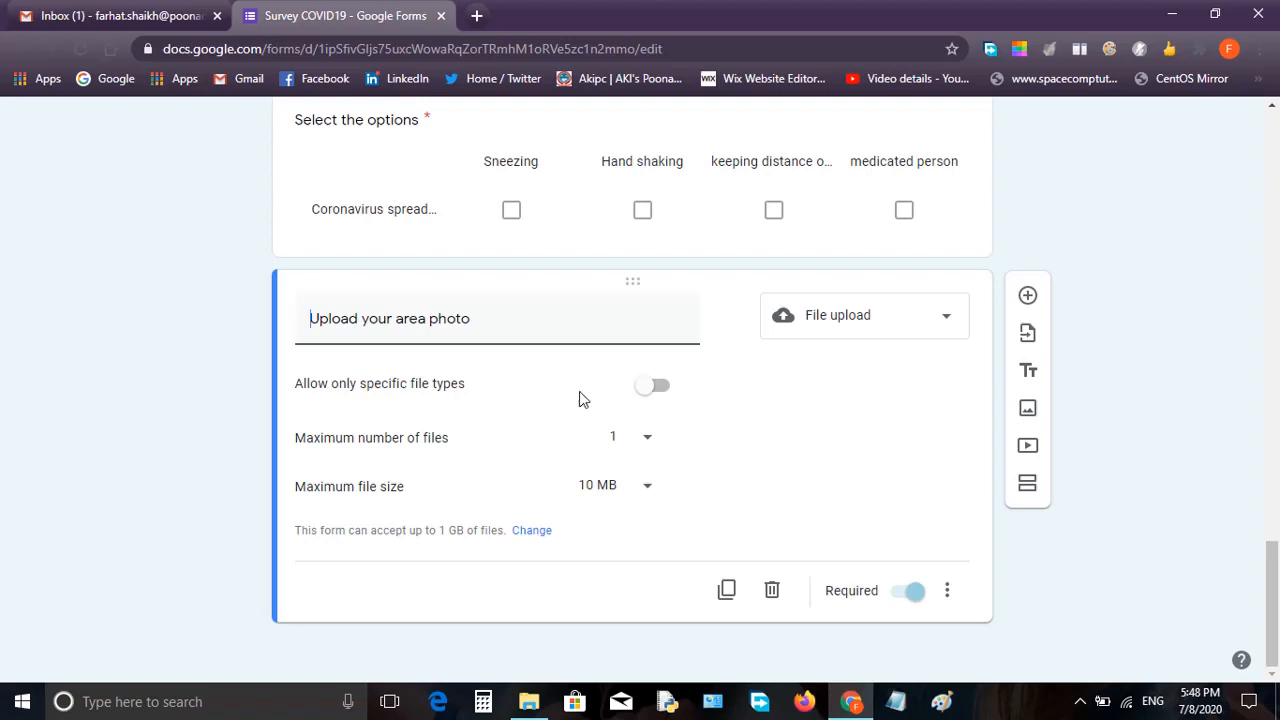
left_click(659, 388)
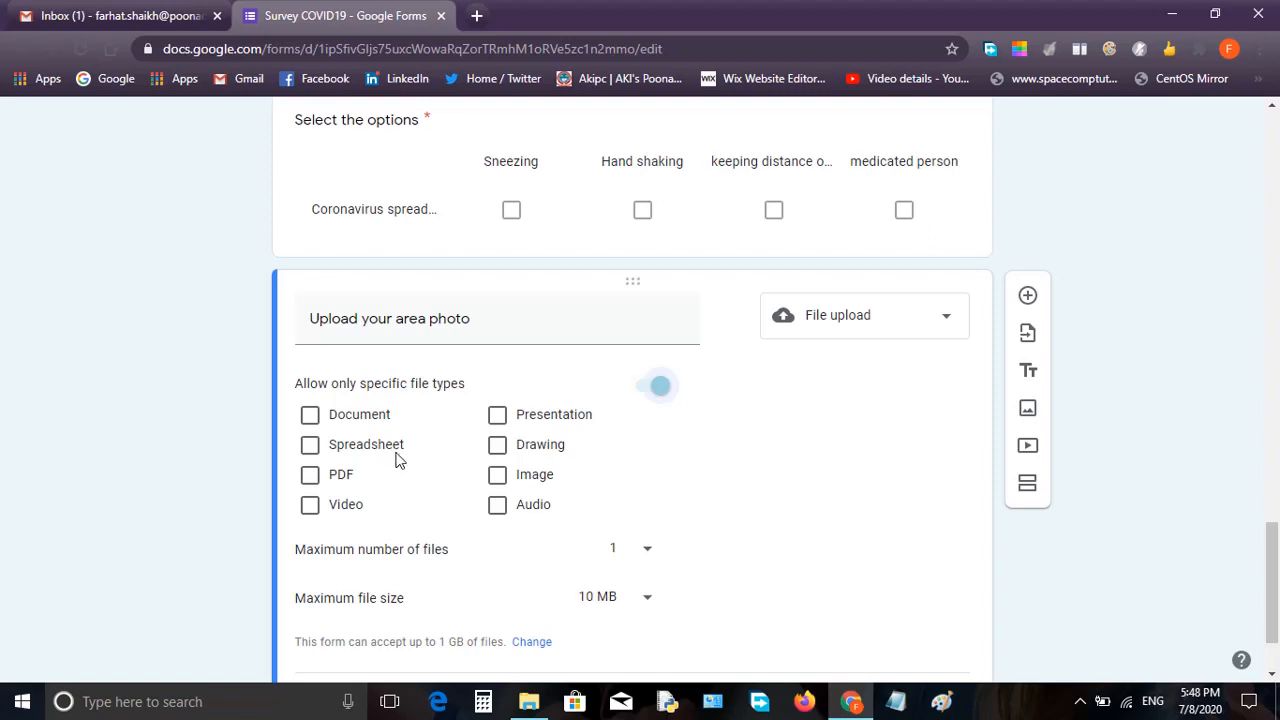
left_click(500, 478)
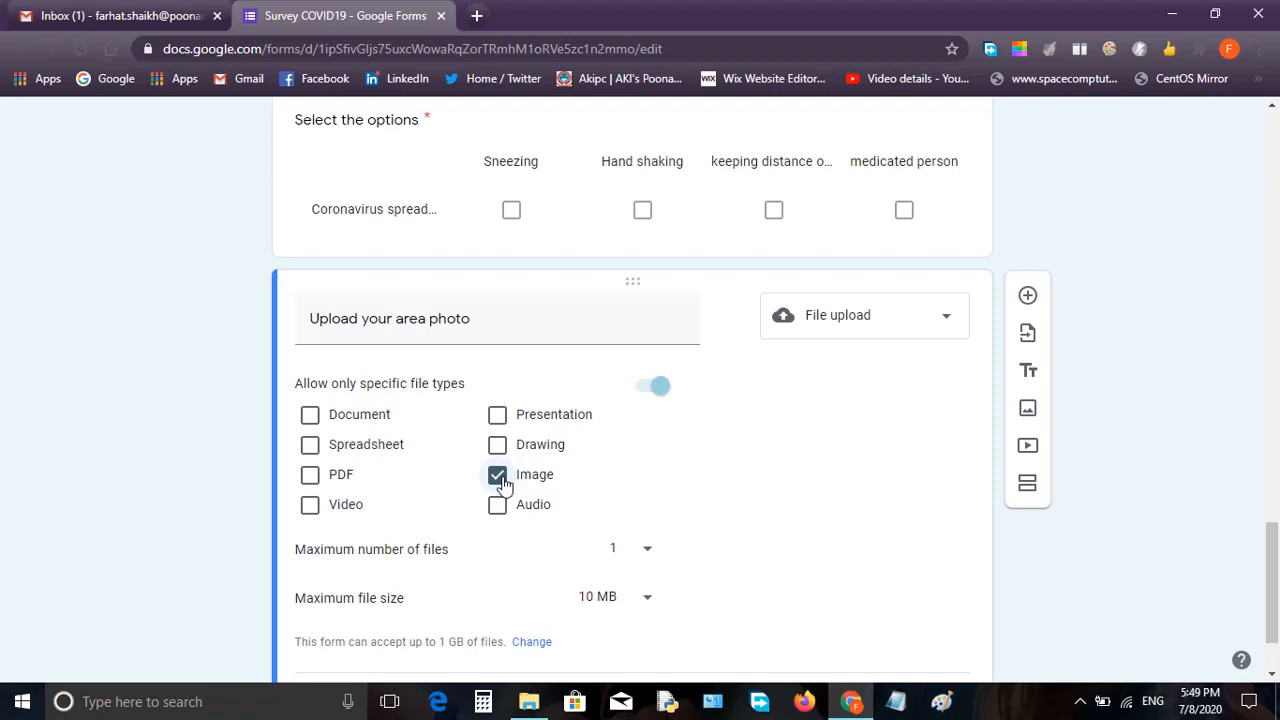
Review the available choices for the maximum number of files in the upload question.
scroll(503, 485, "down", 1)
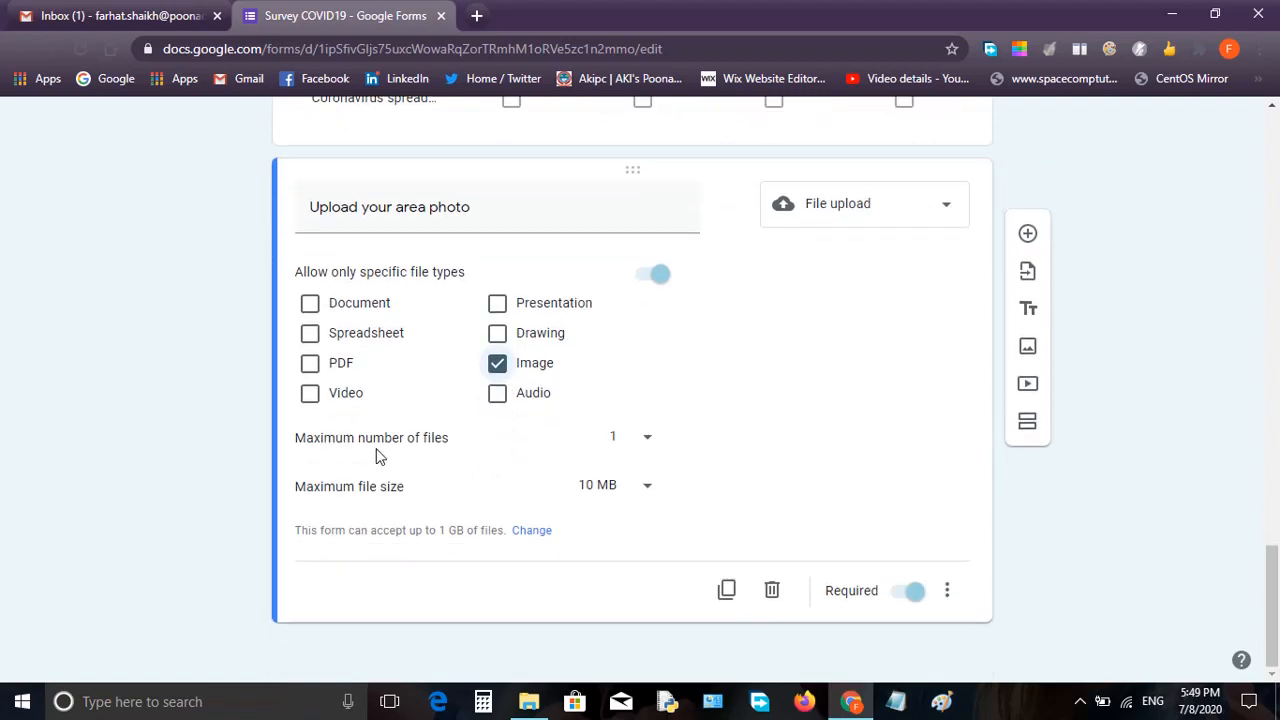
left_click(644, 438)
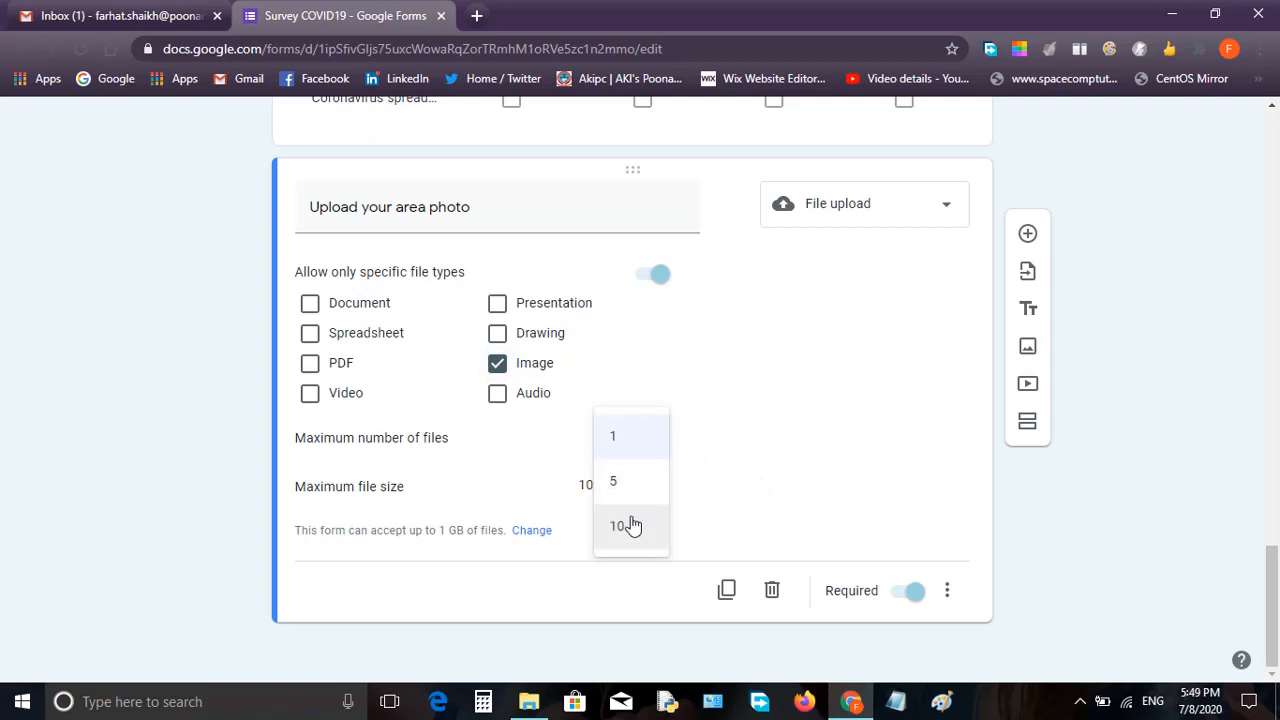
left_click(697, 457)
left_click(621, 442)
left_click(717, 441)
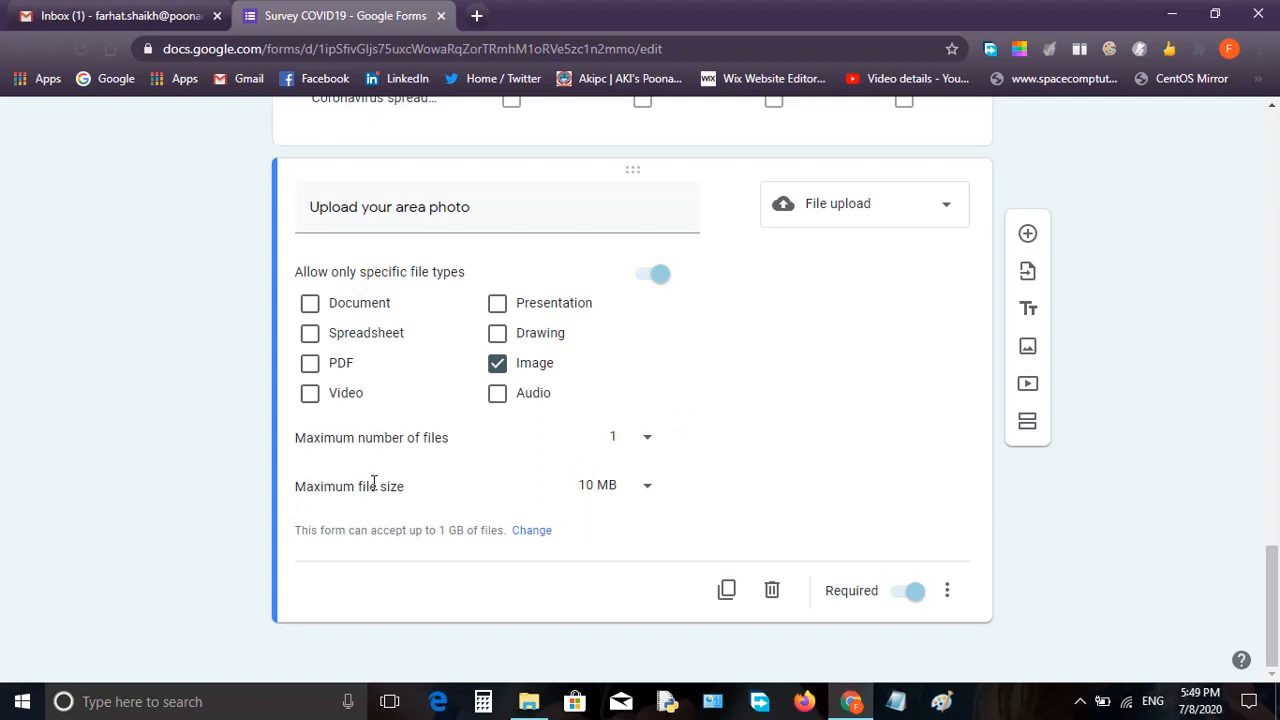
Look through the maximum file size choices for the upload question and set the limit to 1 MB.
left_click(643, 490)
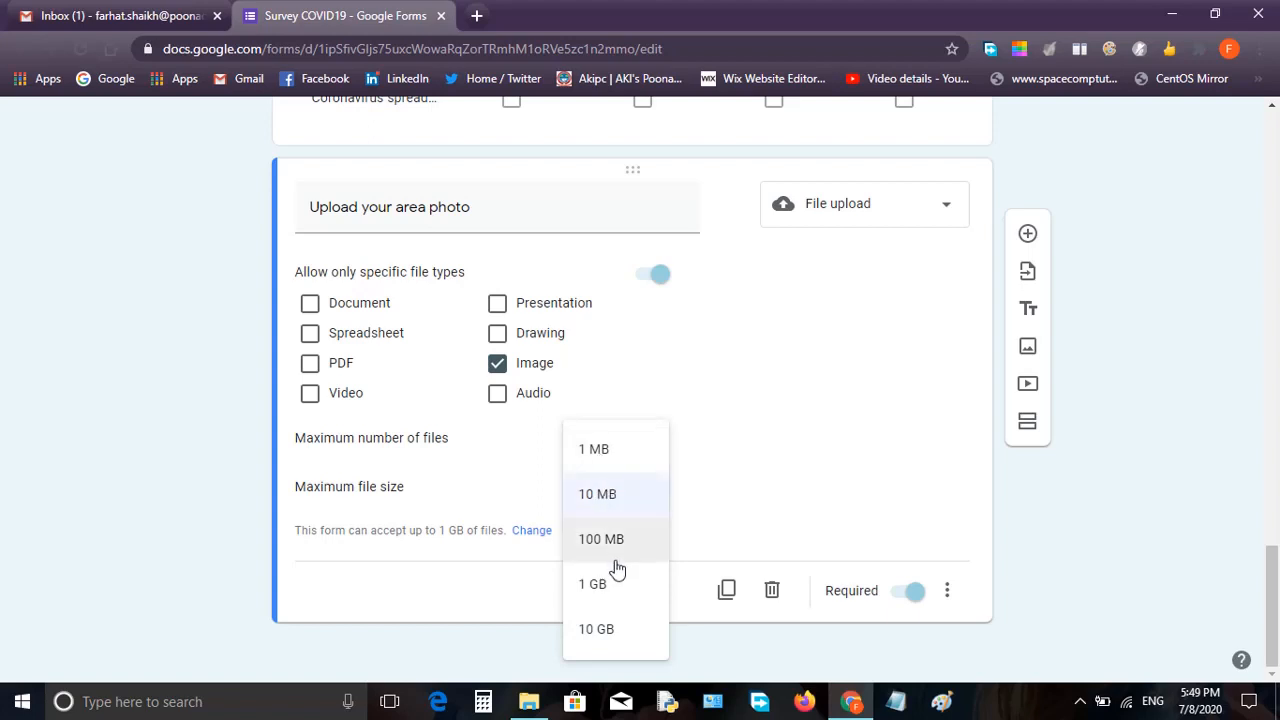
left_click(773, 449)
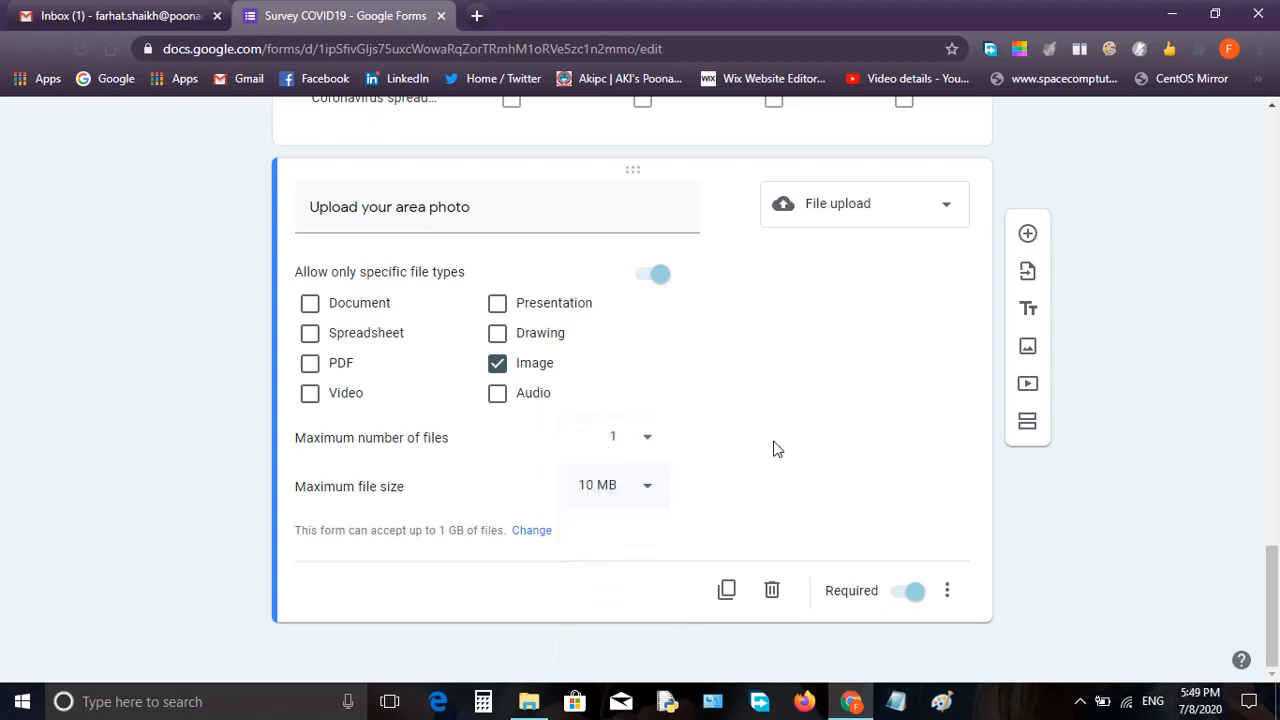
left_click(647, 491)
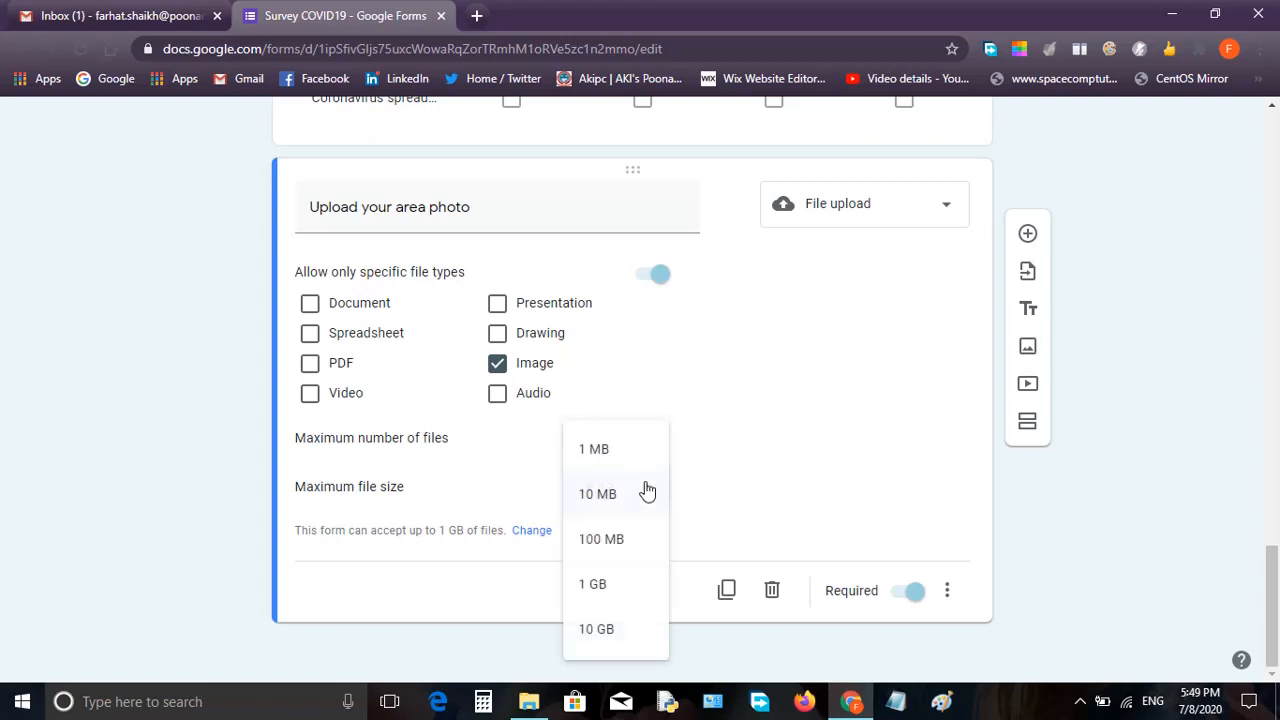
left_click(632, 458)
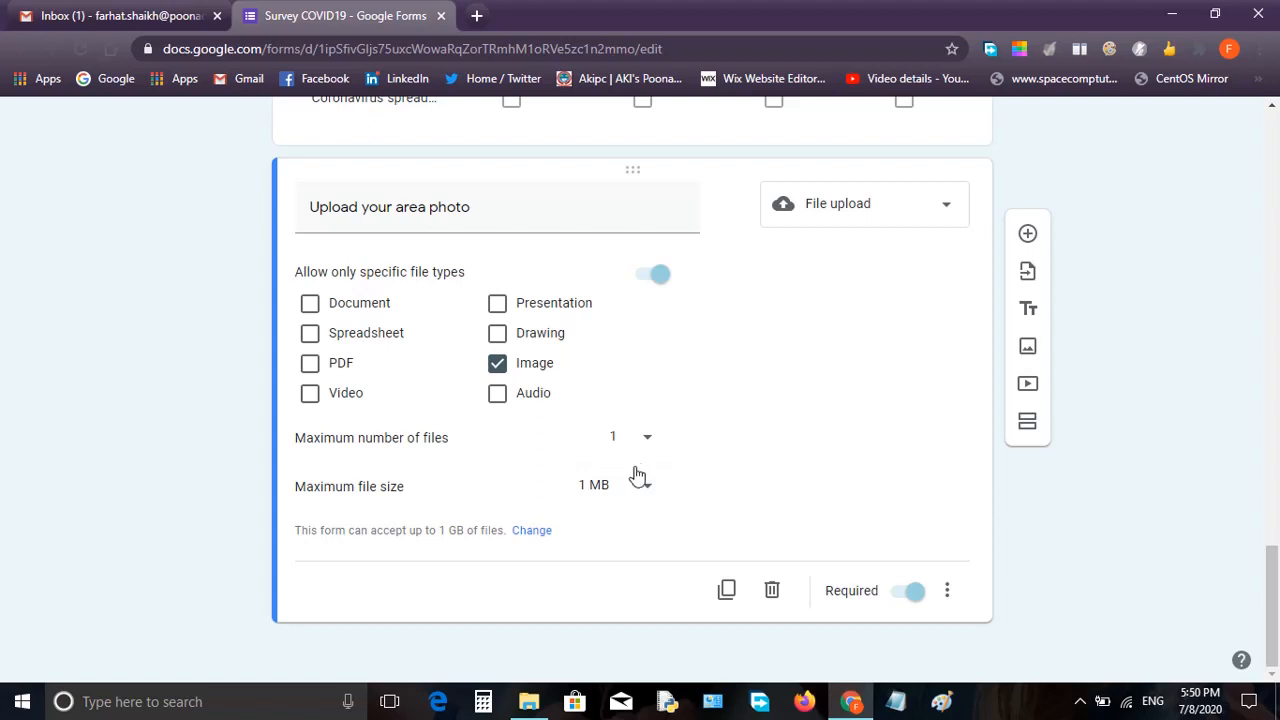
left_click(646, 490)
left_click(643, 494)
Replace the form's COVID-19 header image with the purple spheres picture from the Work and School themes.
scroll(716, 416, "up", 10)
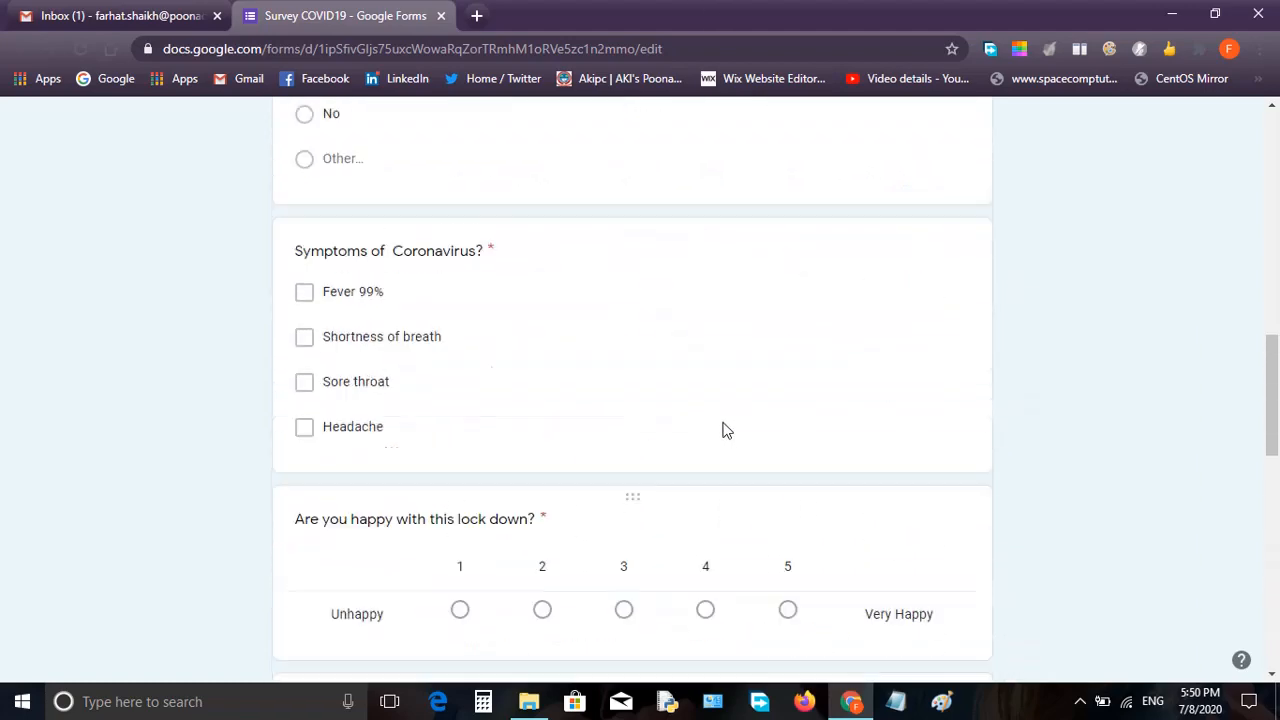
scroll(726, 430, "up", 10)
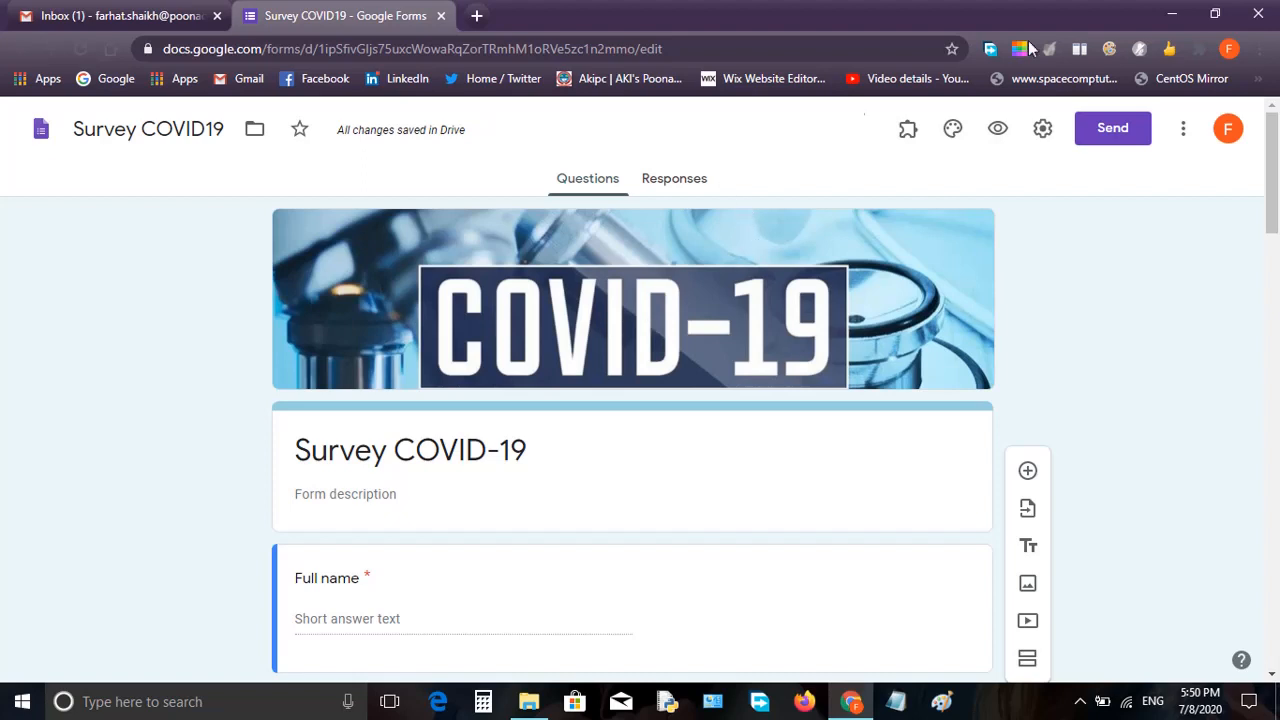
left_click(954, 136)
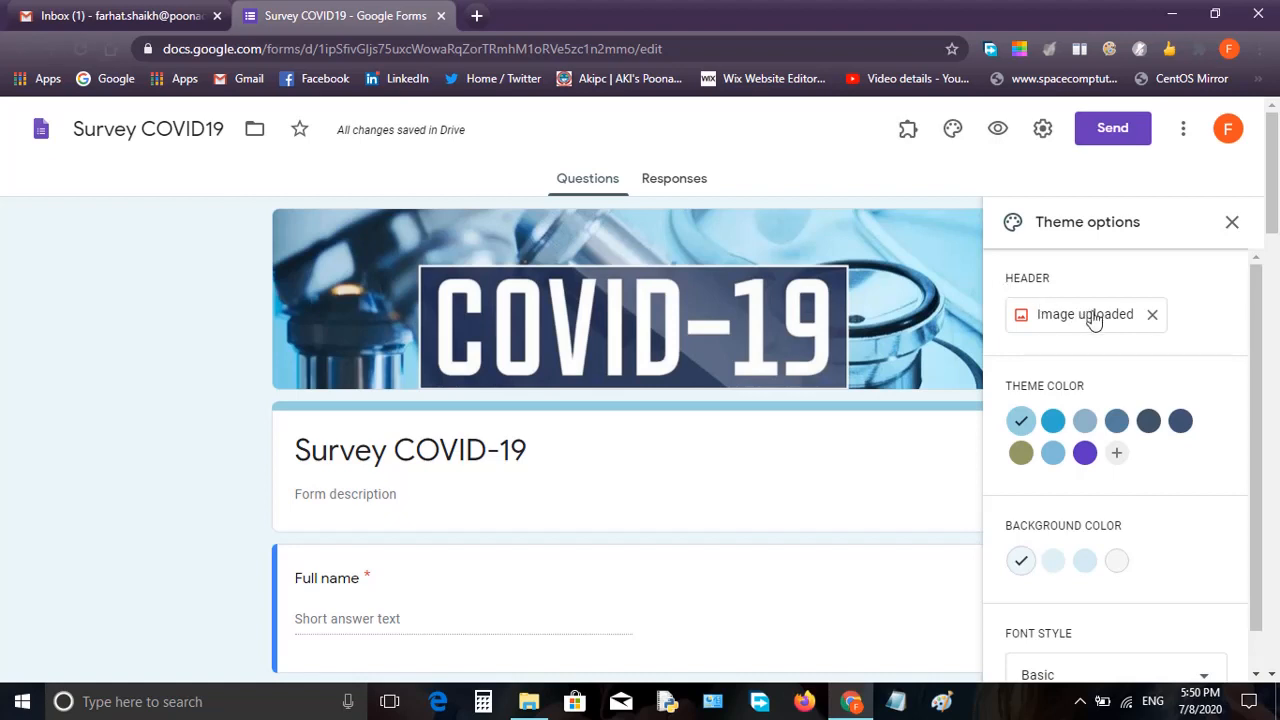
left_click(1153, 316)
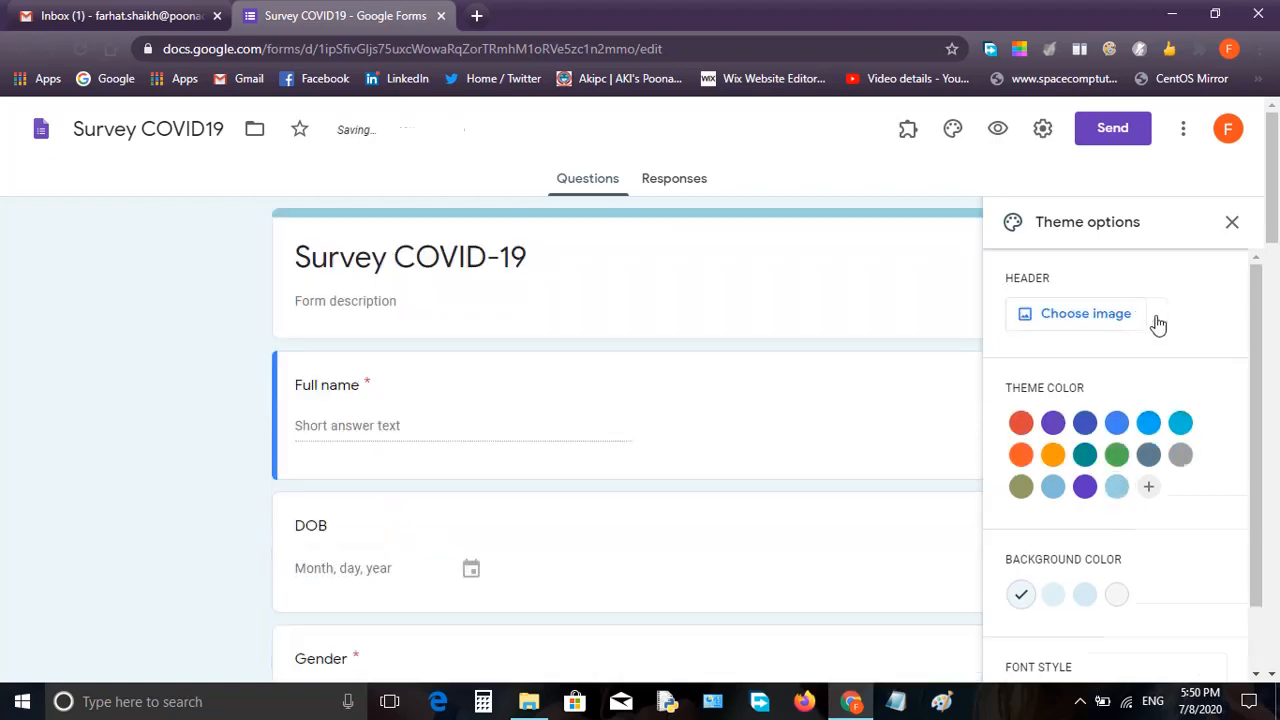
left_click(1042, 328)
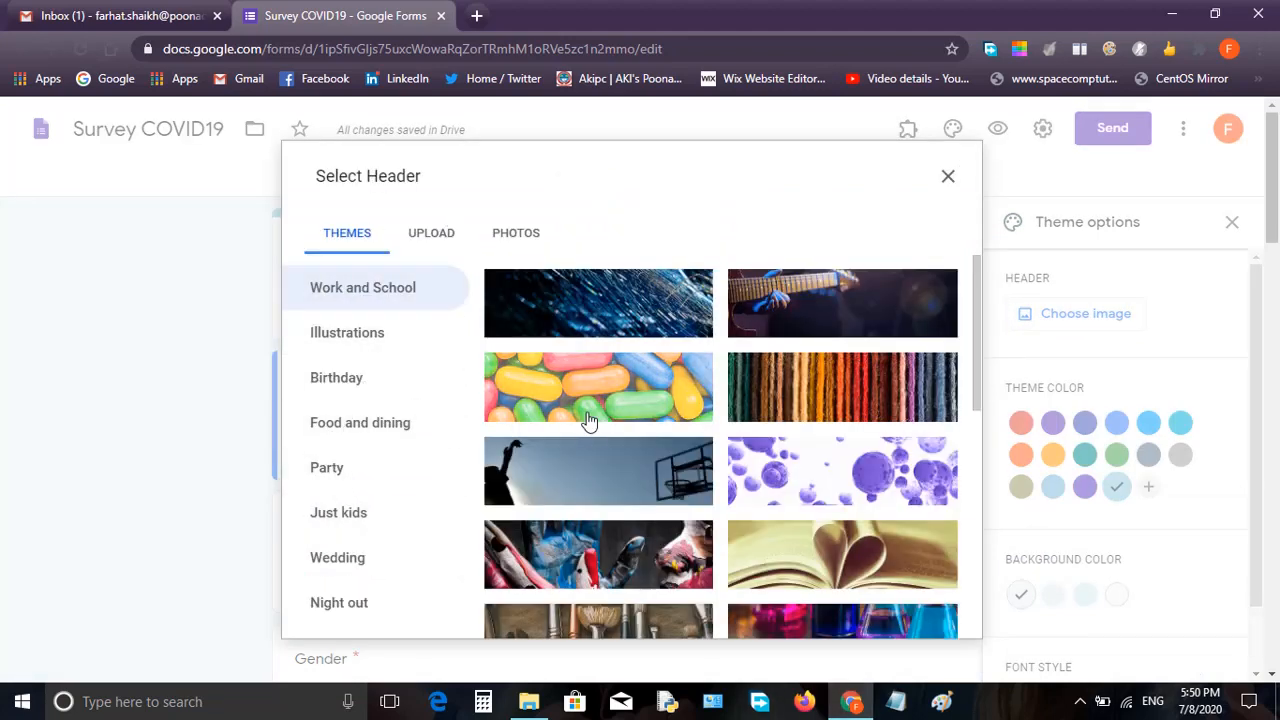
left_click(838, 480)
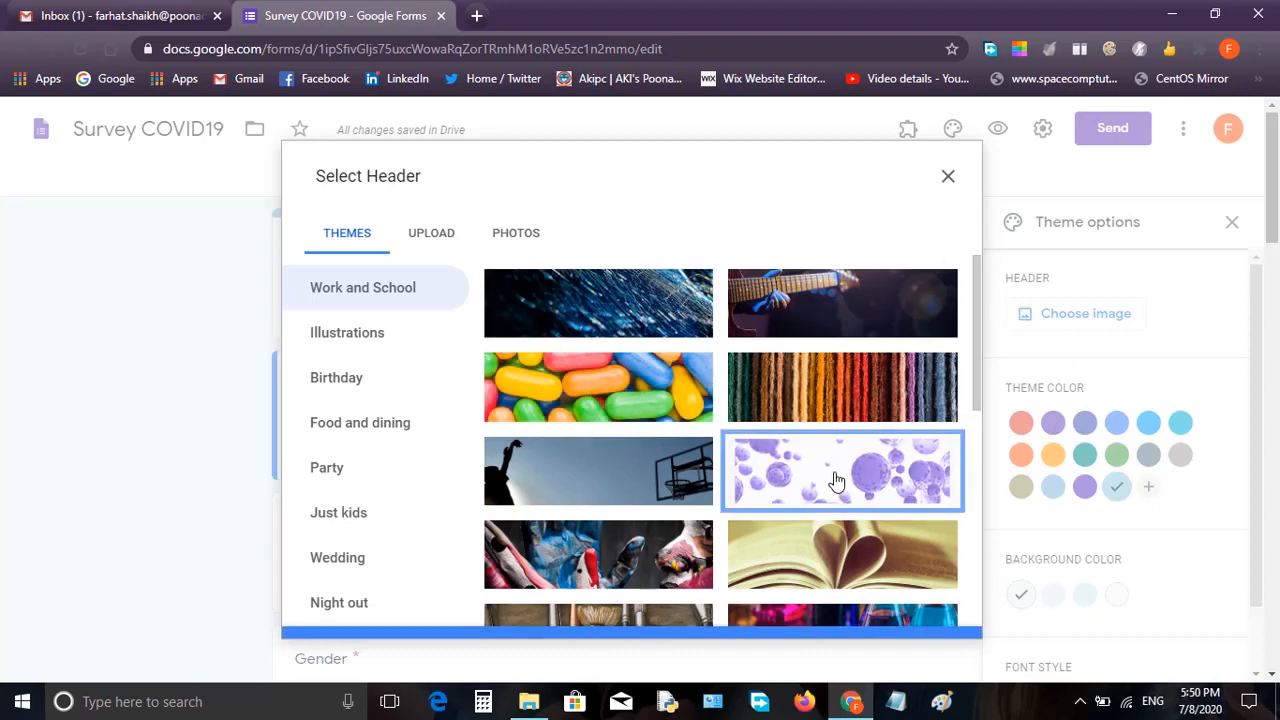
left_click(921, 617)
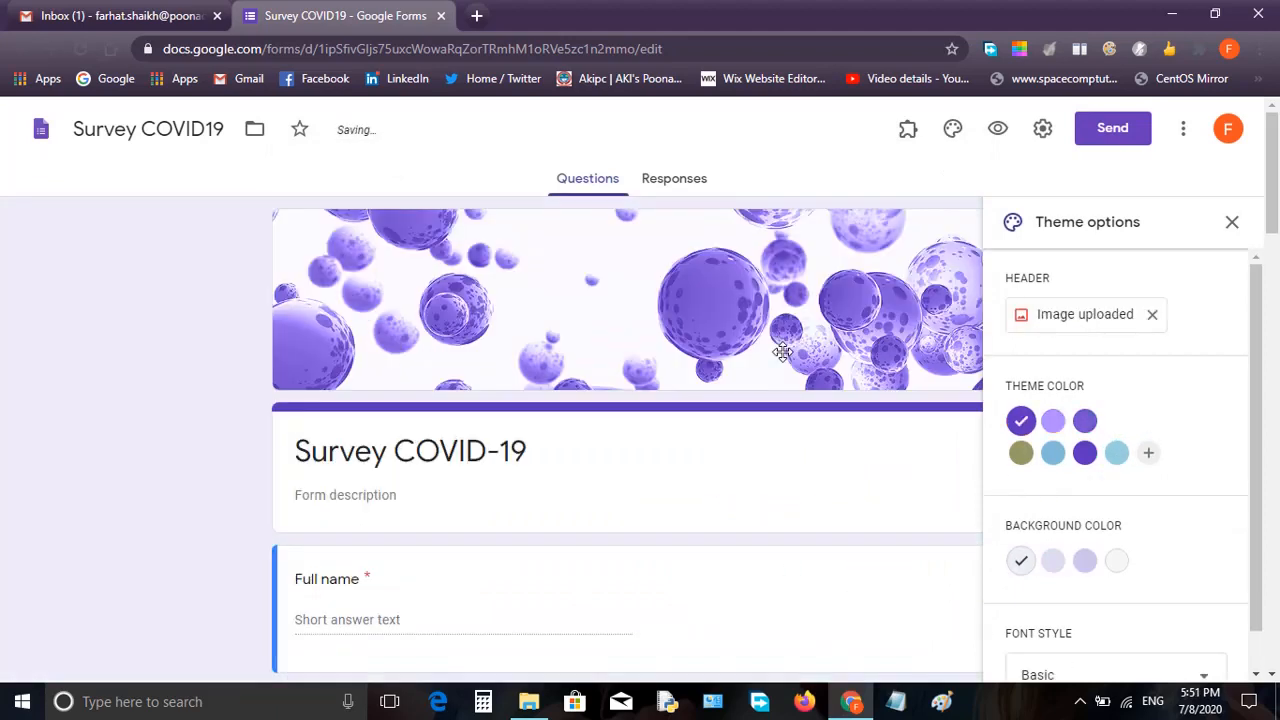
Look at the option for uploading a header image from the Pictures folder, and leave it without choosing a file.
left_click(1103, 322)
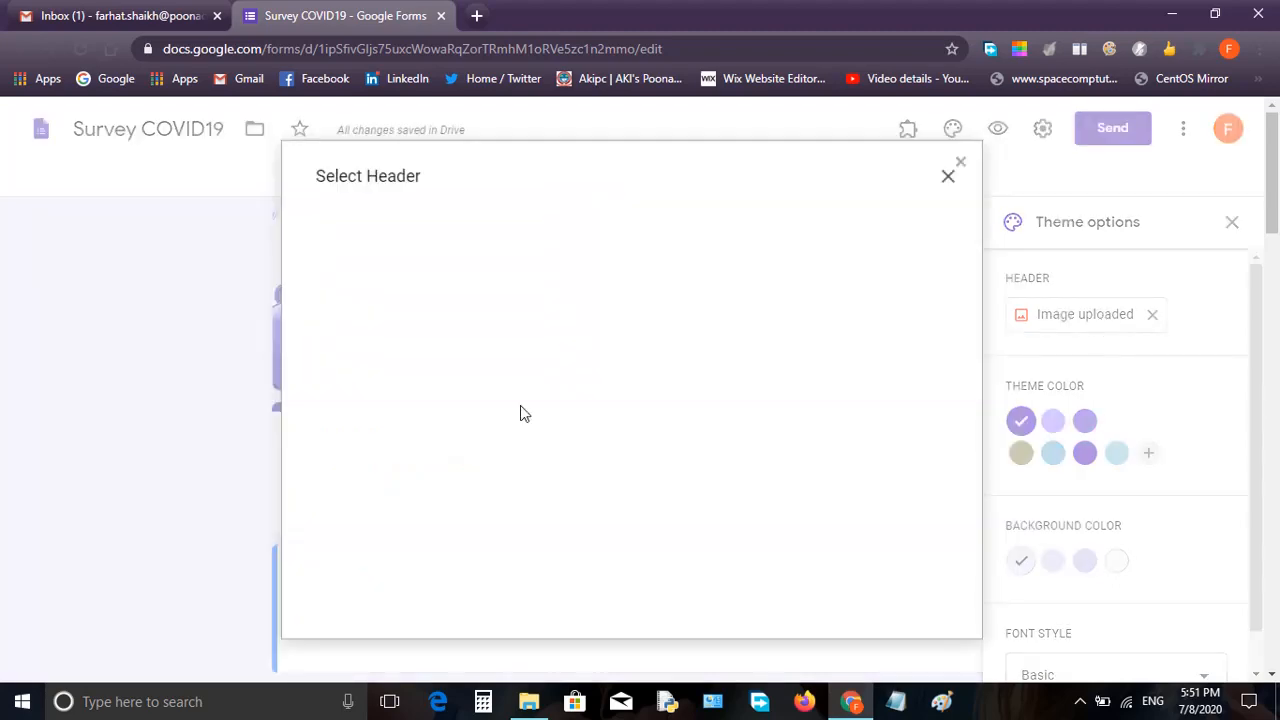
left_click(443, 240)
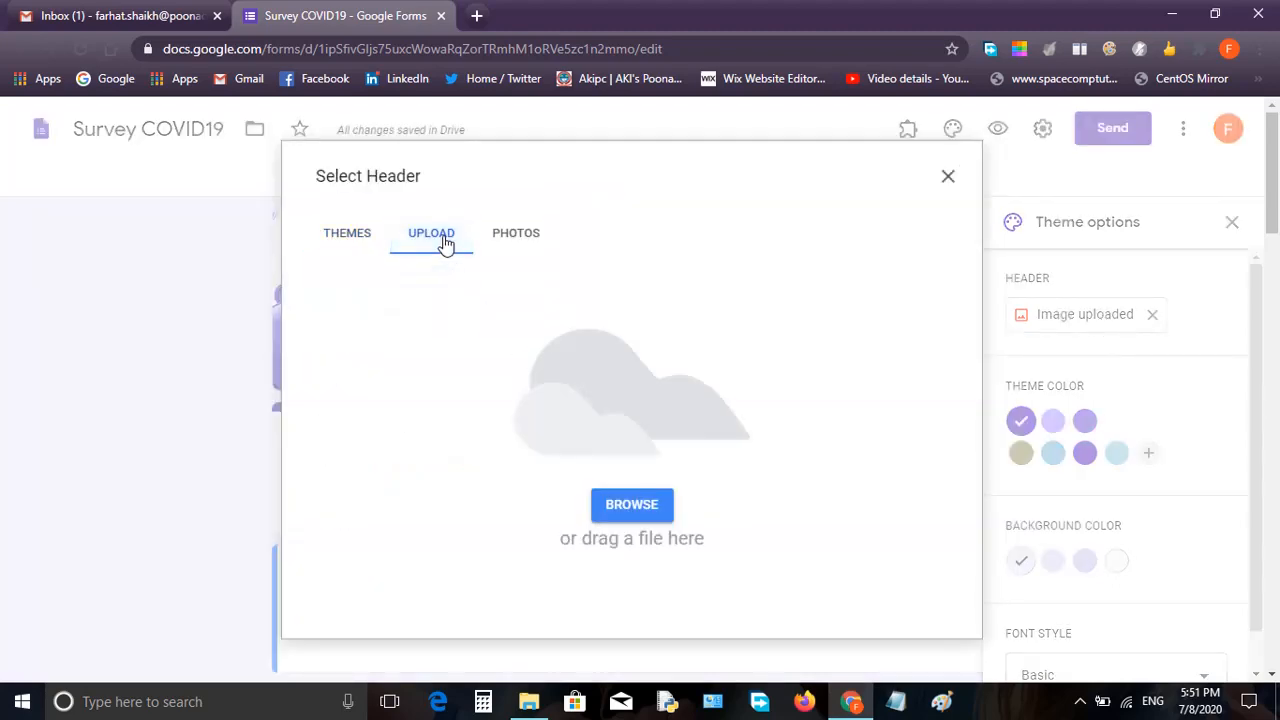
left_click(632, 510)
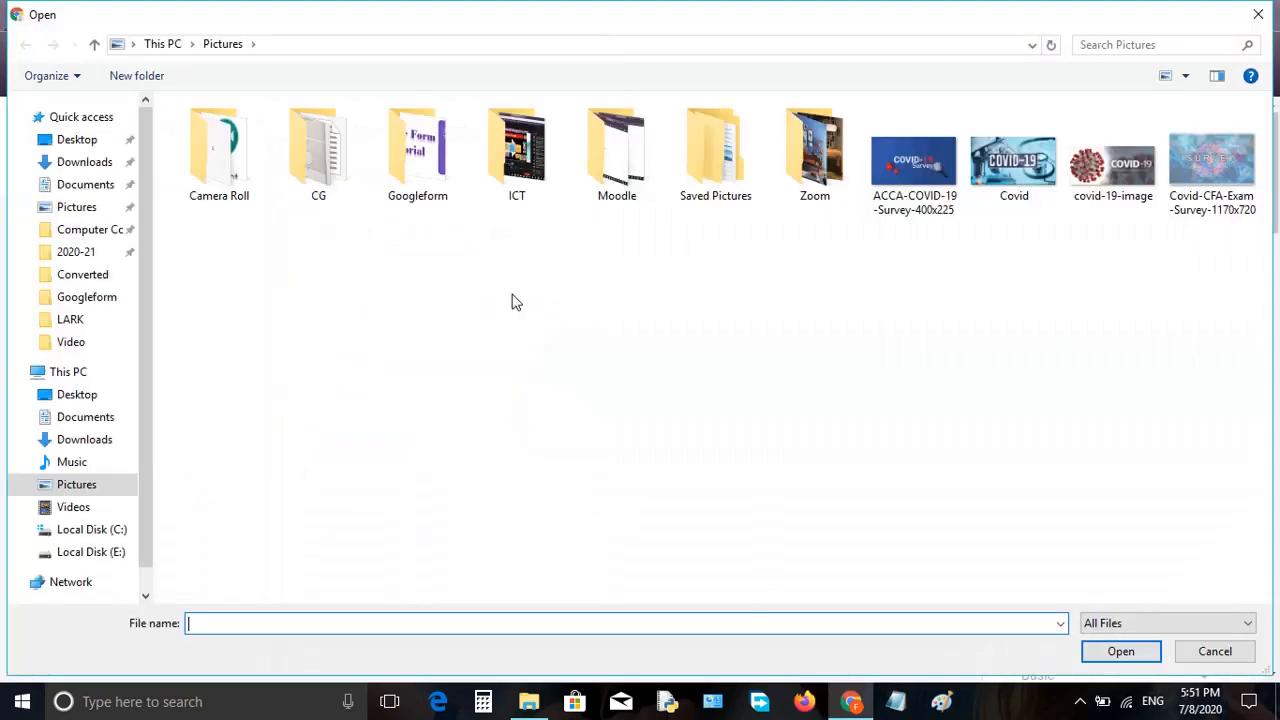
left_click(1214, 651)
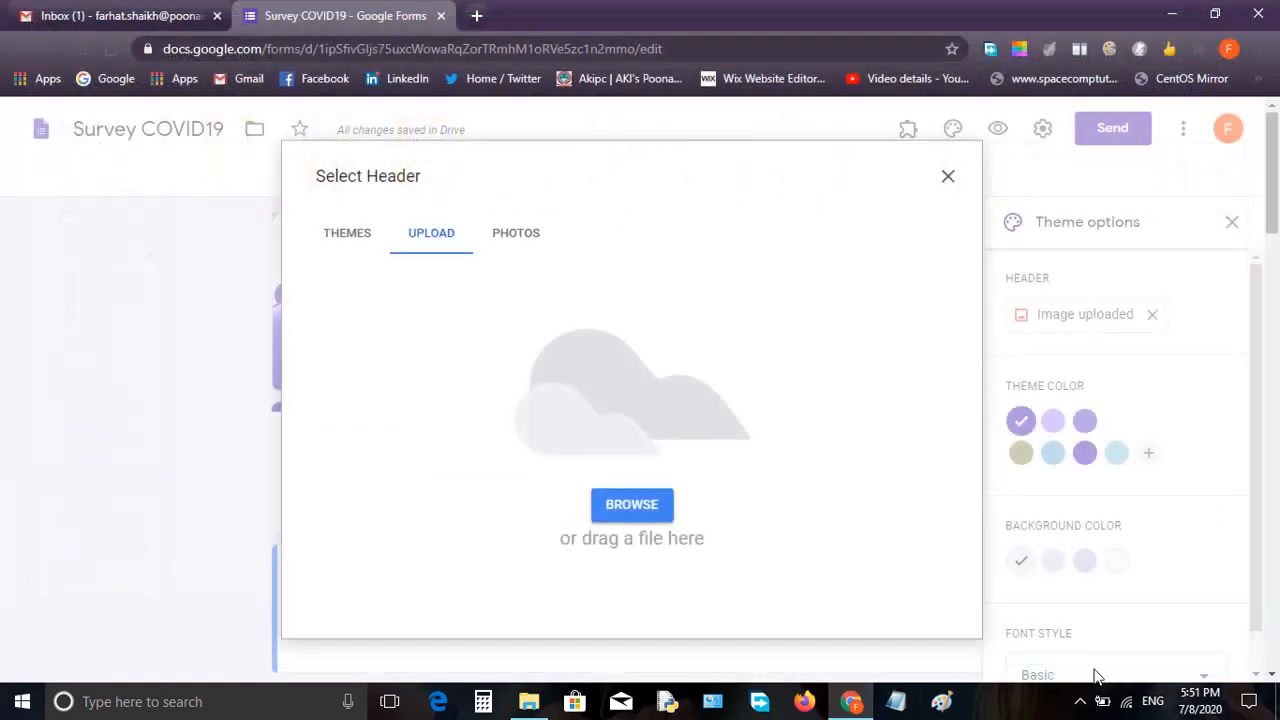
left_click(950, 175)
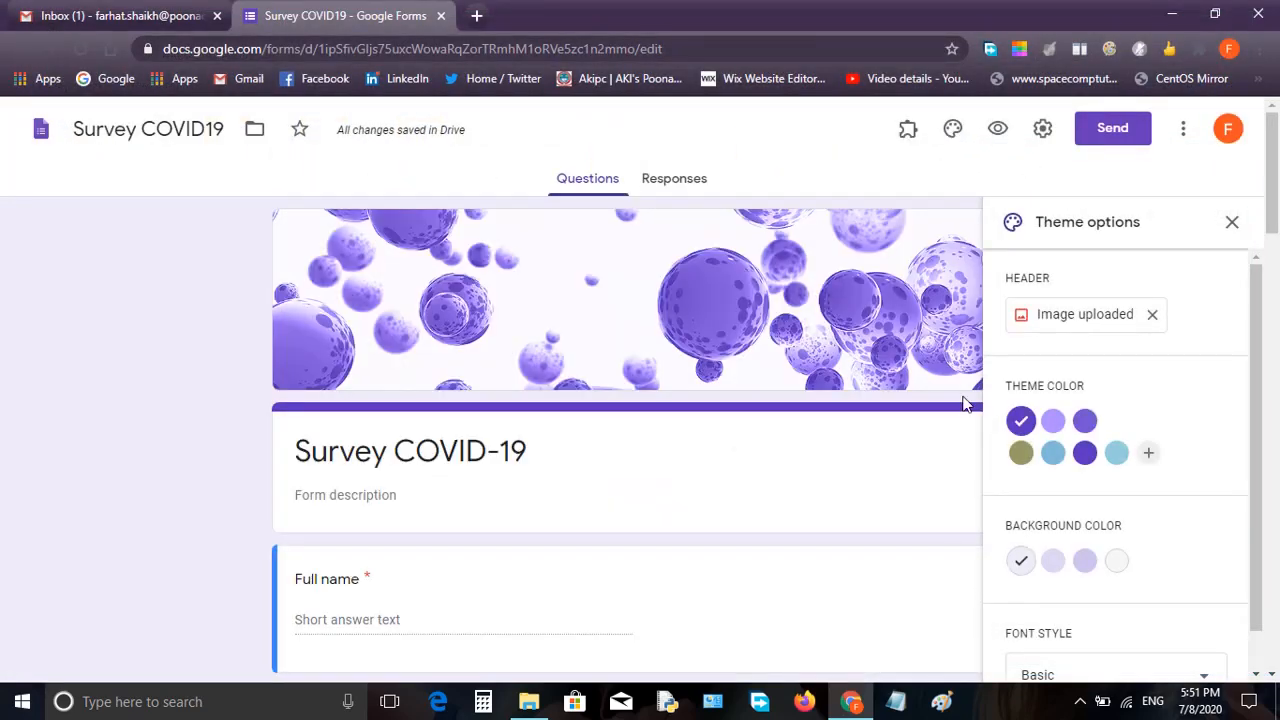
Try several preset theme colors on the form, including #ae8dff and #5e33bf, ending with light blue #96d0df.
scroll(628, 551, "down", 1)
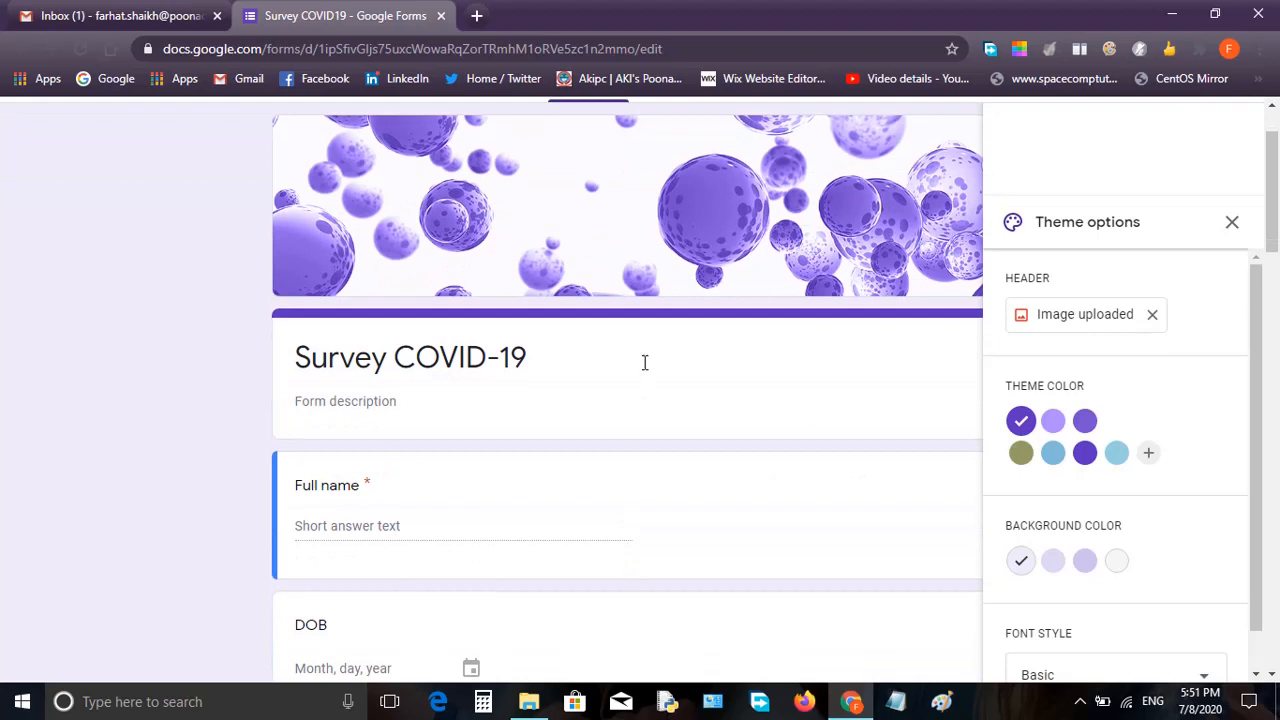
scroll(674, 365, "up", 1)
scroll(674, 366, "down", 1)
left_click(1053, 421)
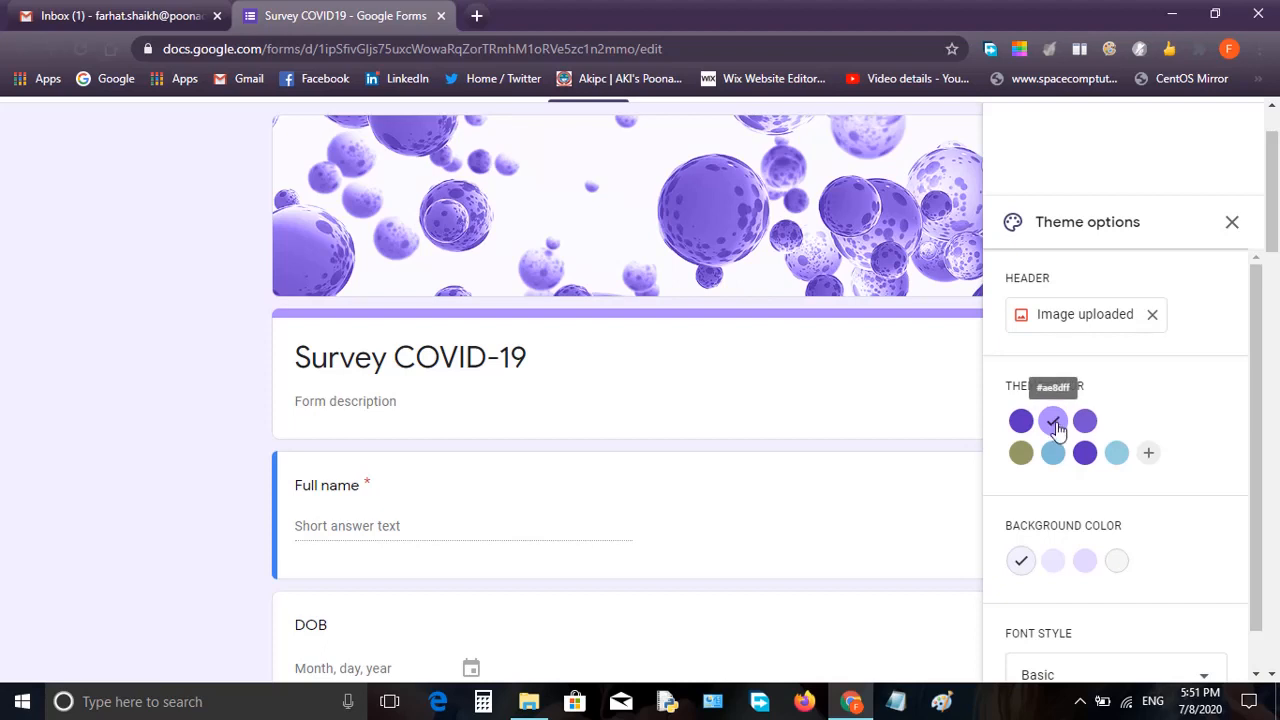
left_click(1084, 424)
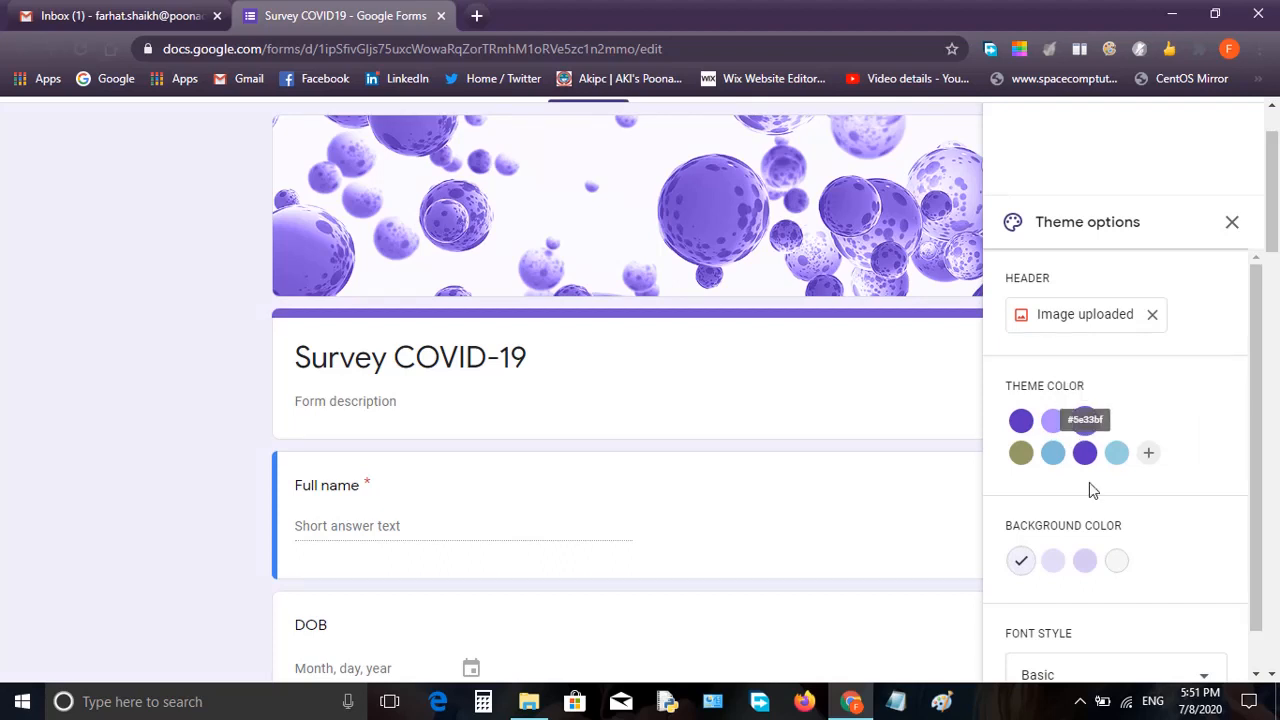
left_click(1085, 455)
left_click(1117, 455)
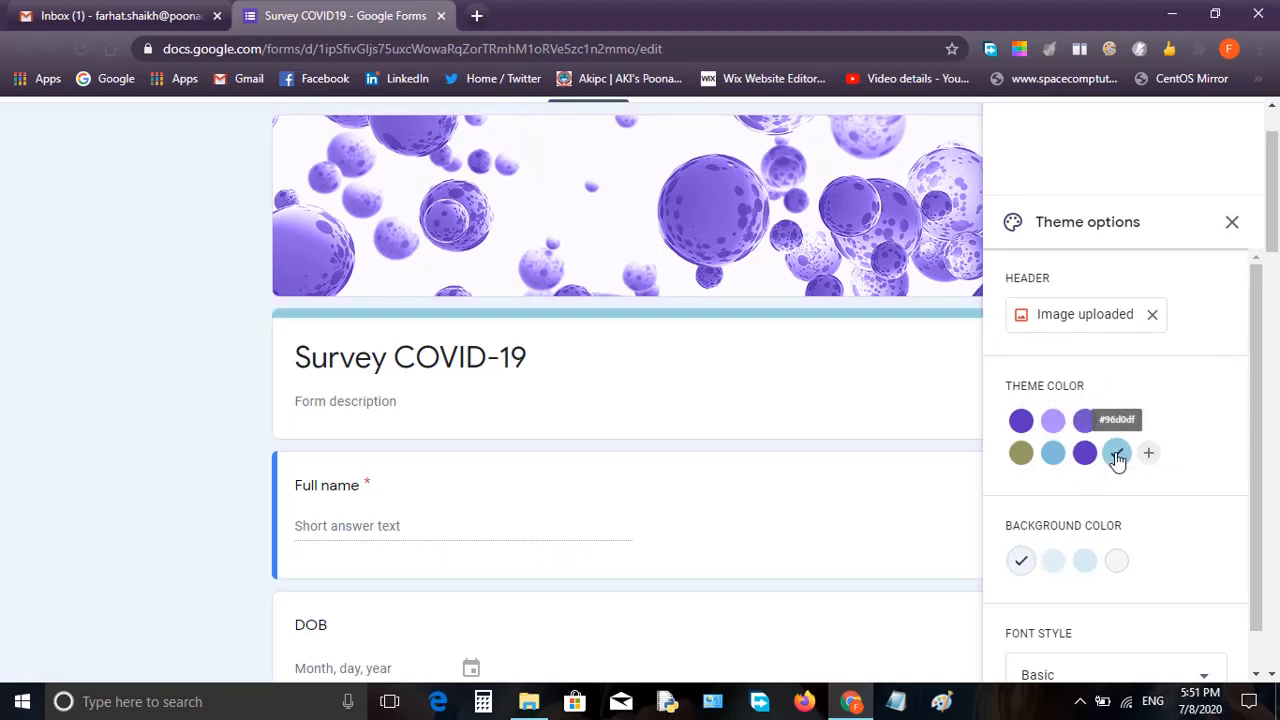
Add the custom blue #6596c7 as the form's theme color.
left_click(1148, 455)
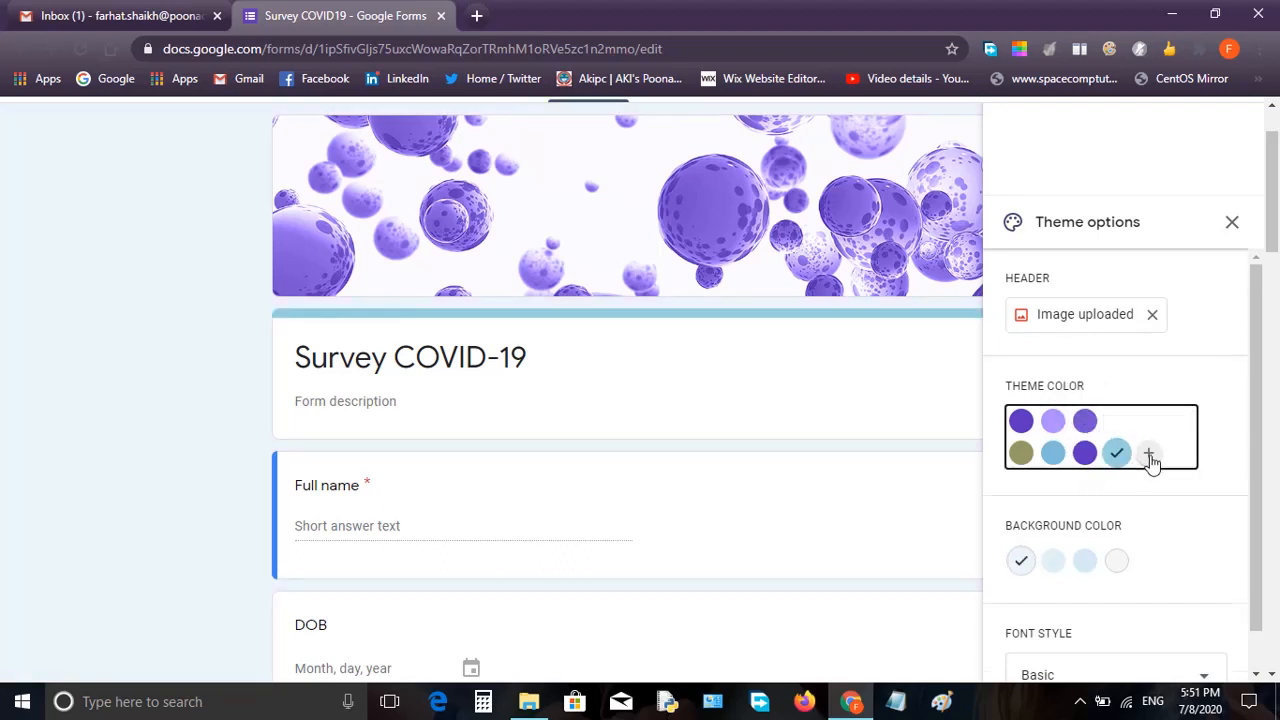
left_click(1121, 480)
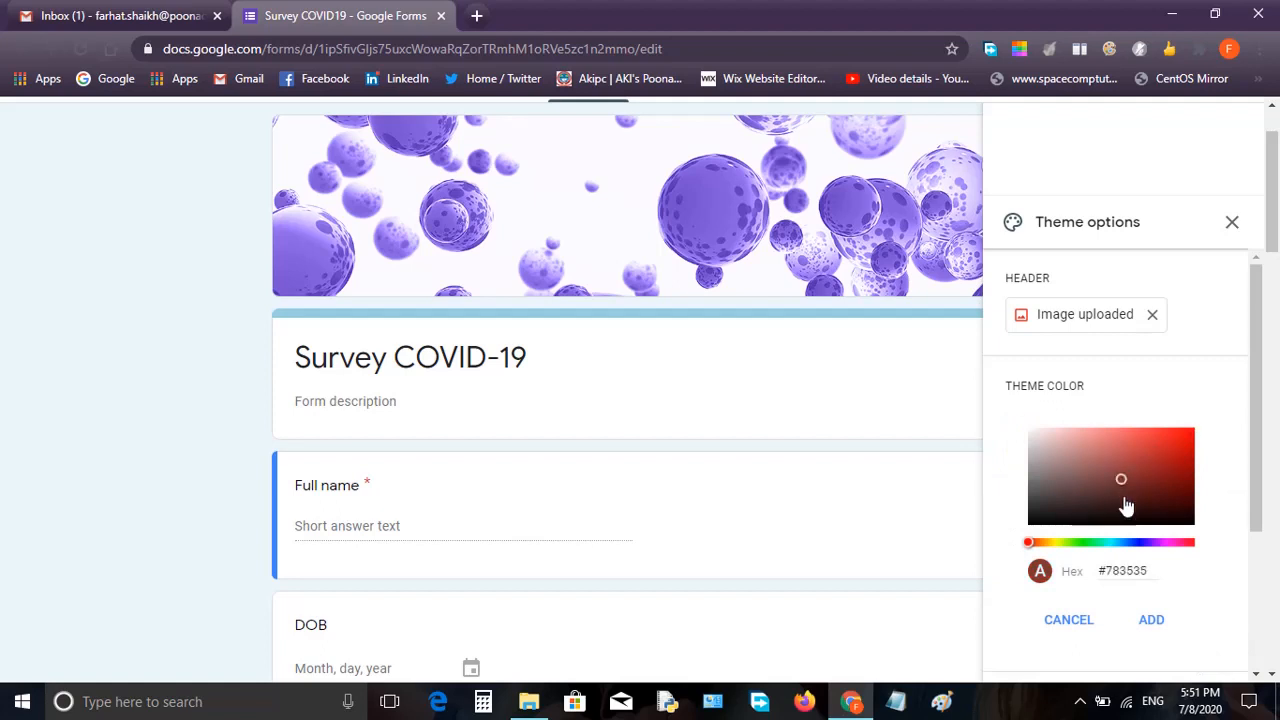
left_click_drag(1122, 486, 1110, 450)
left_click(1124, 542)
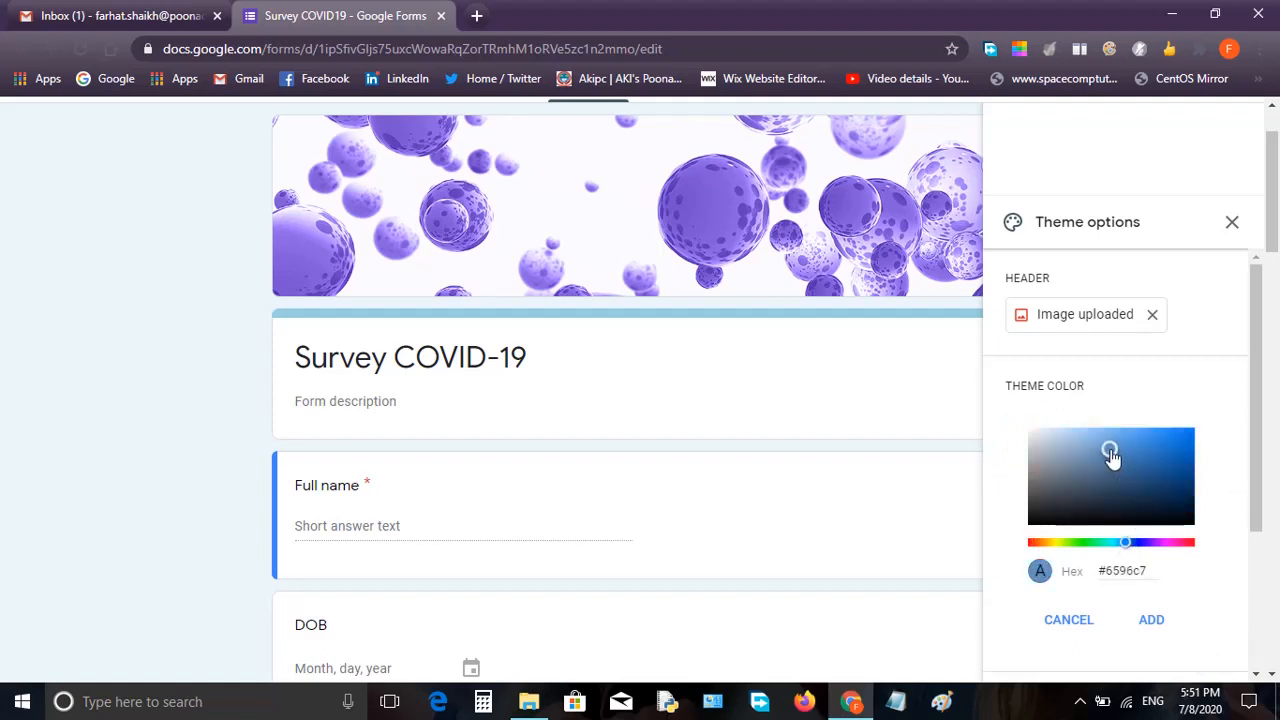
left_click(1150, 620)
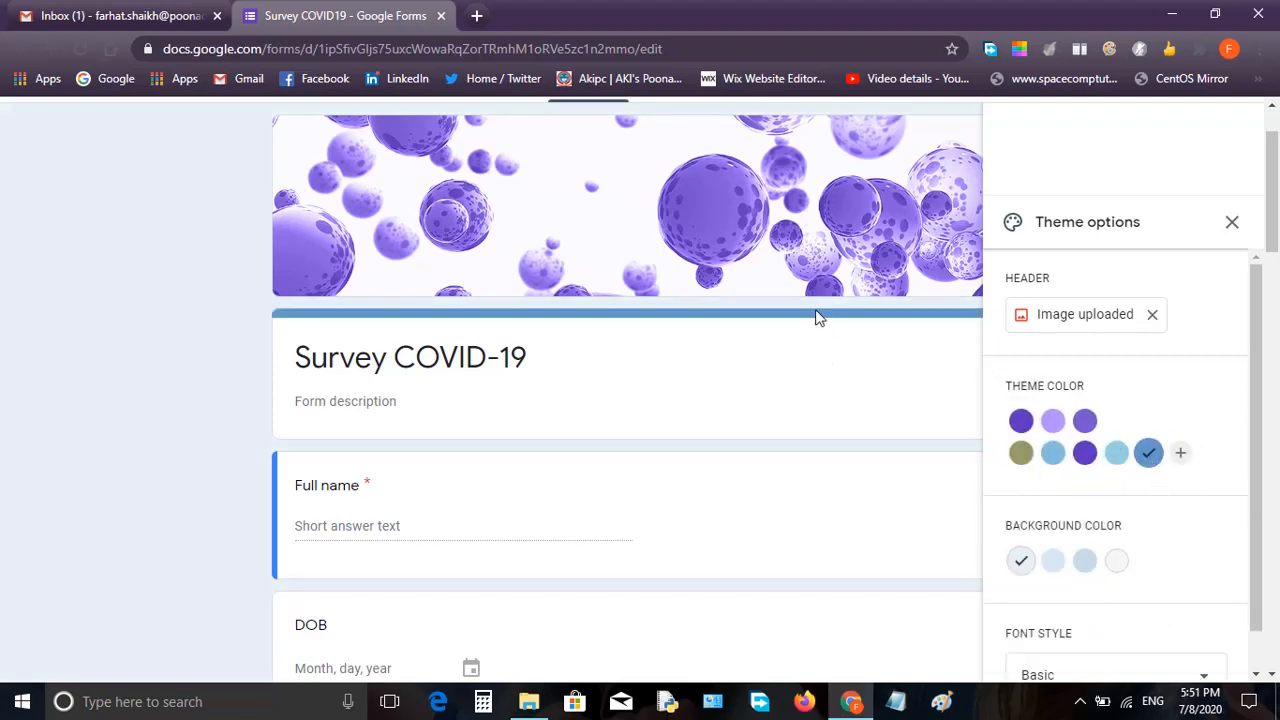
Try the blue background tints and set the form's background color to light gray.
scroll(879, 445, "down", 1)
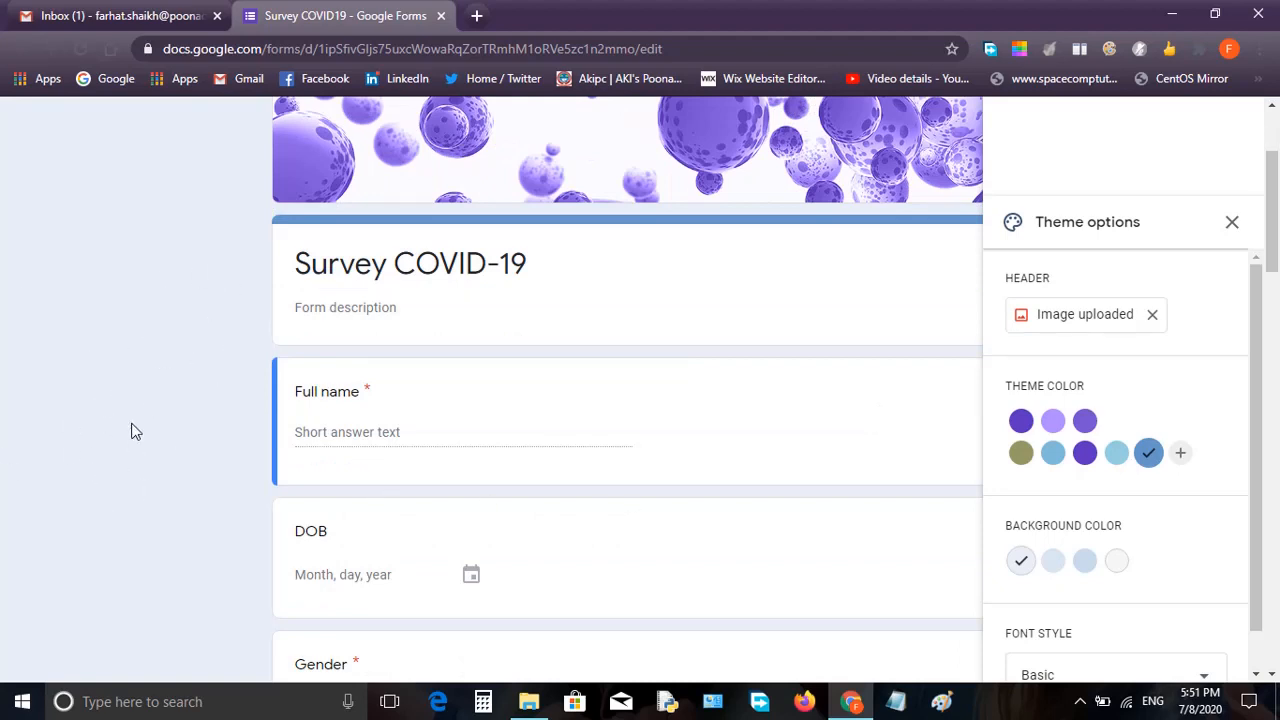
left_click(1051, 566)
left_click(1085, 574)
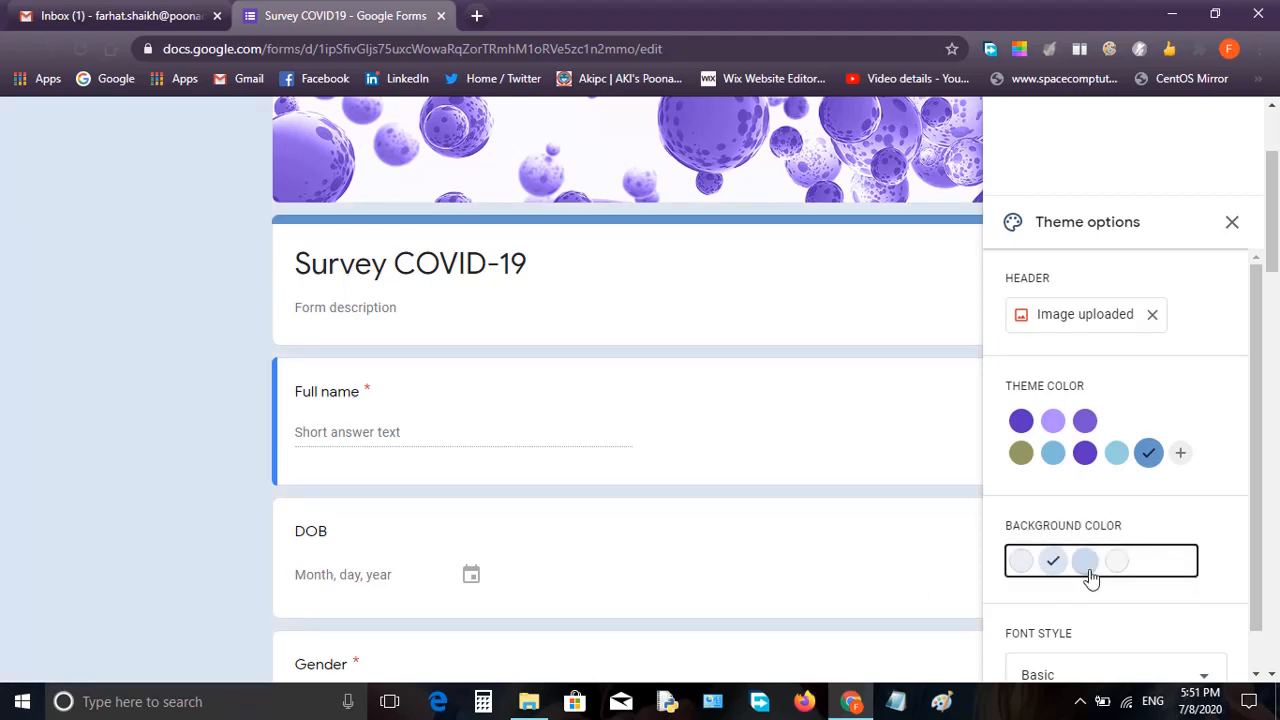
left_click(1114, 570)
scroll(1152, 552, "down", 1)
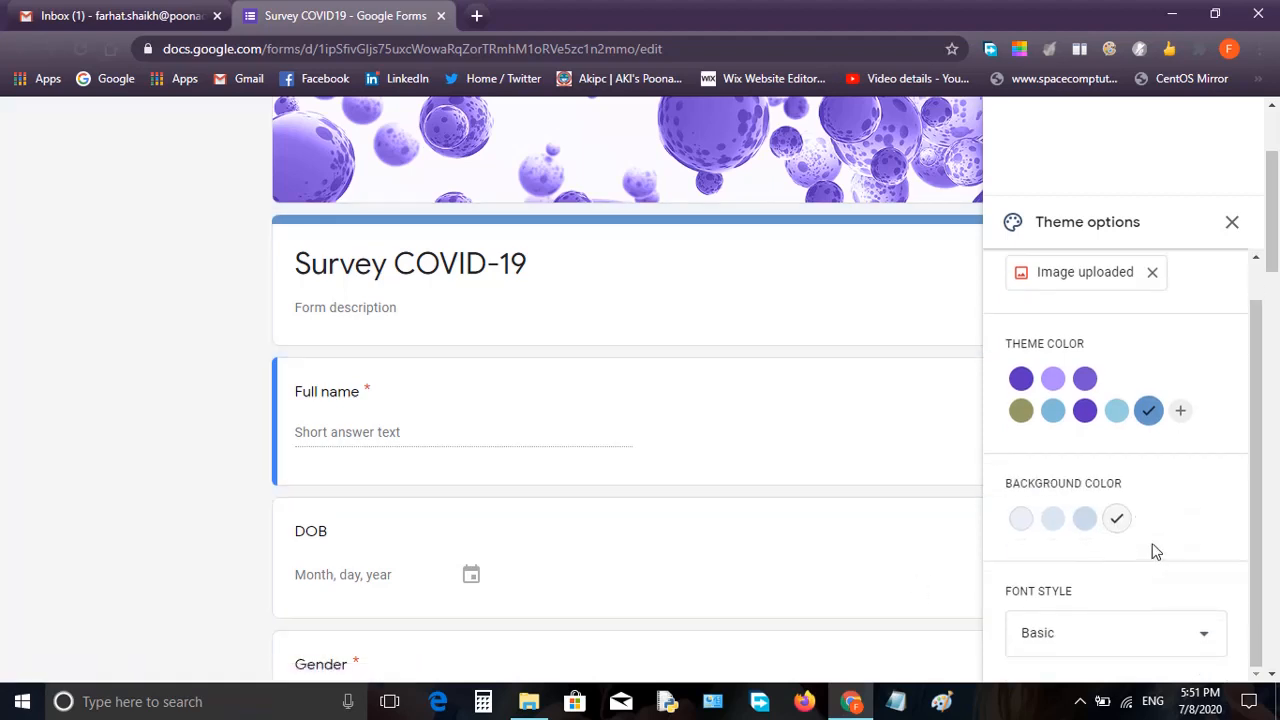
Try two blue background tints, and the medium and dark #e3d7ff tints with the light purple theme color.
left_click(1082, 522)
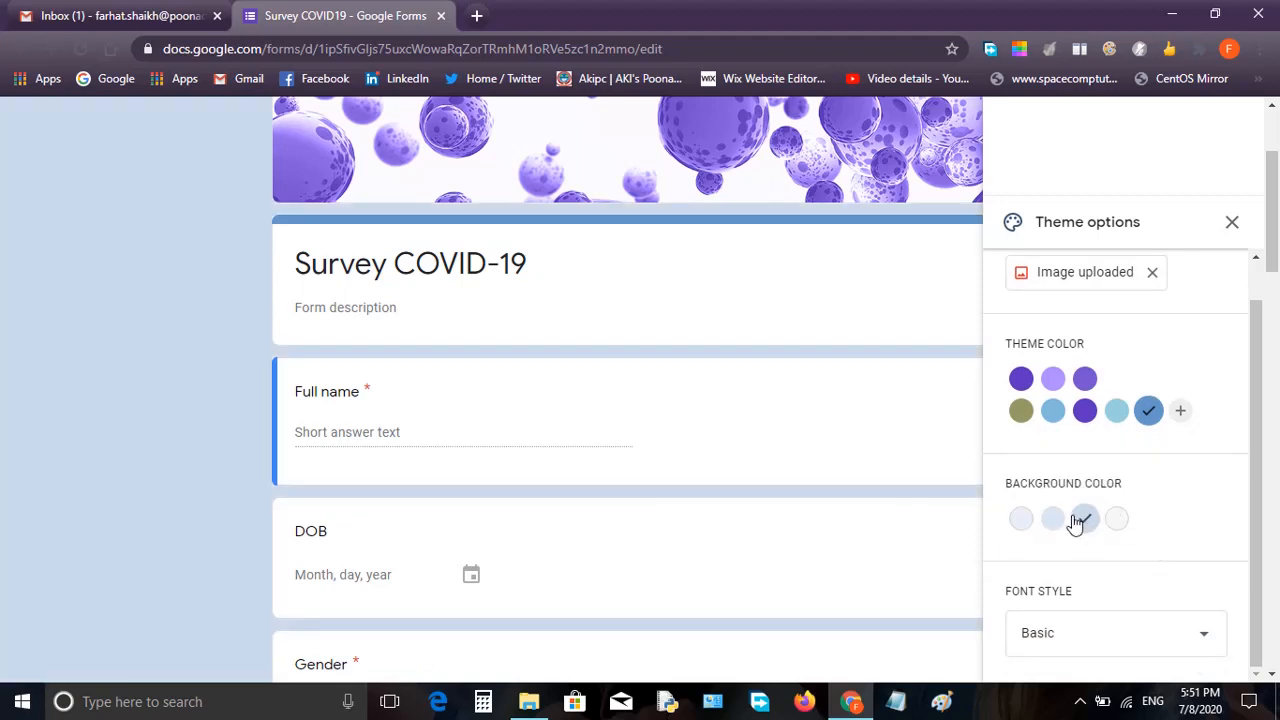
left_click(1060, 528)
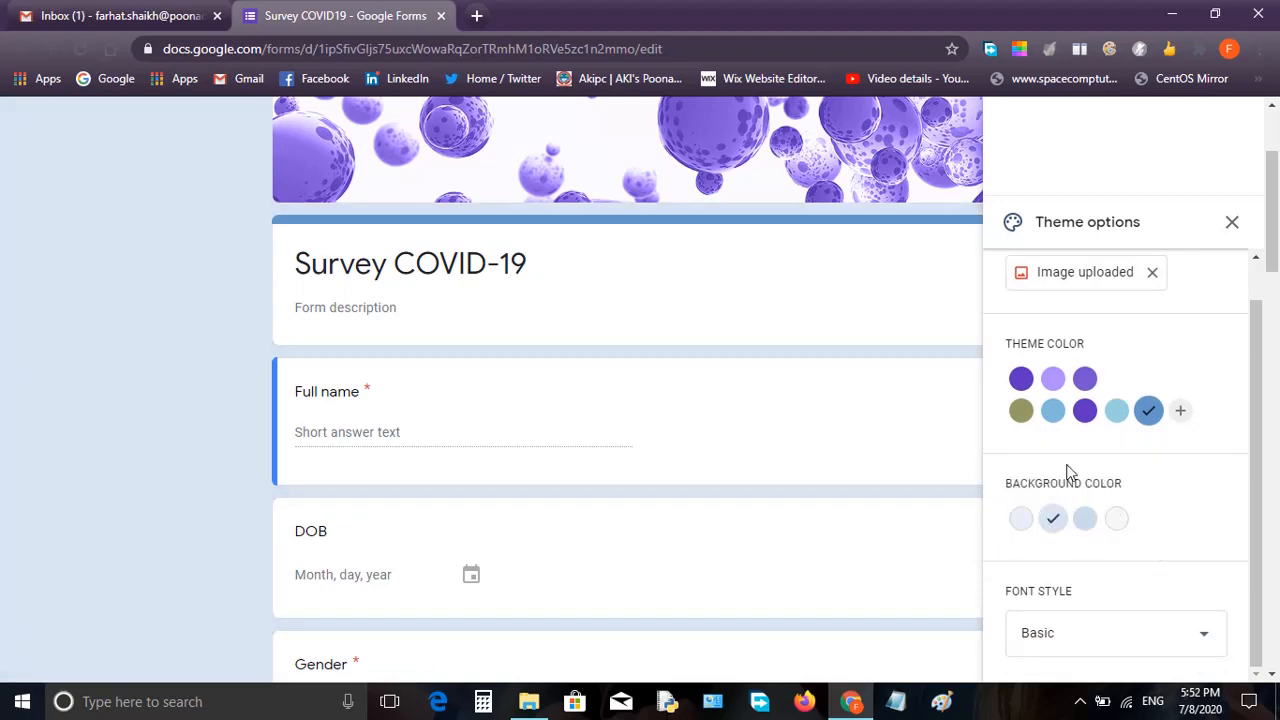
left_click(1052, 379)
left_click(1050, 530)
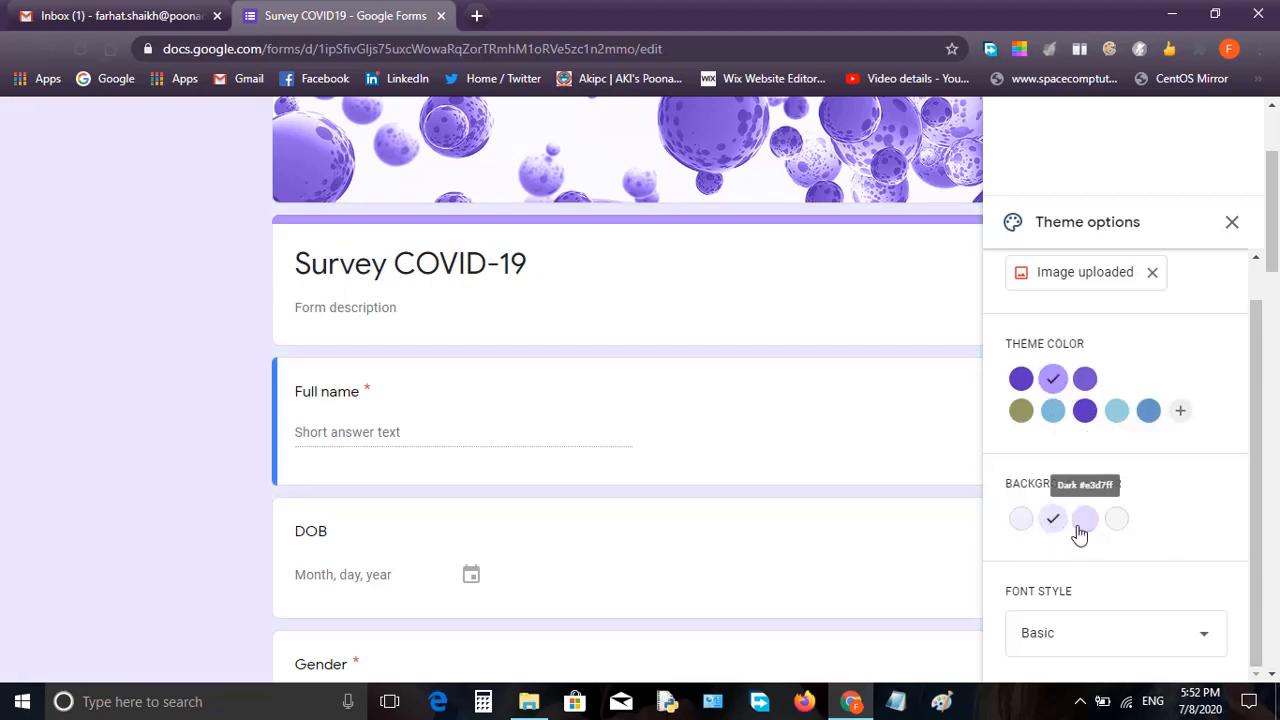
left_click(1080, 528)
Try the purple, sky blue, olive and light blue theme colors, ending with the custom blue #6596c7.
left_click(1084, 412)
left_click(1052, 410)
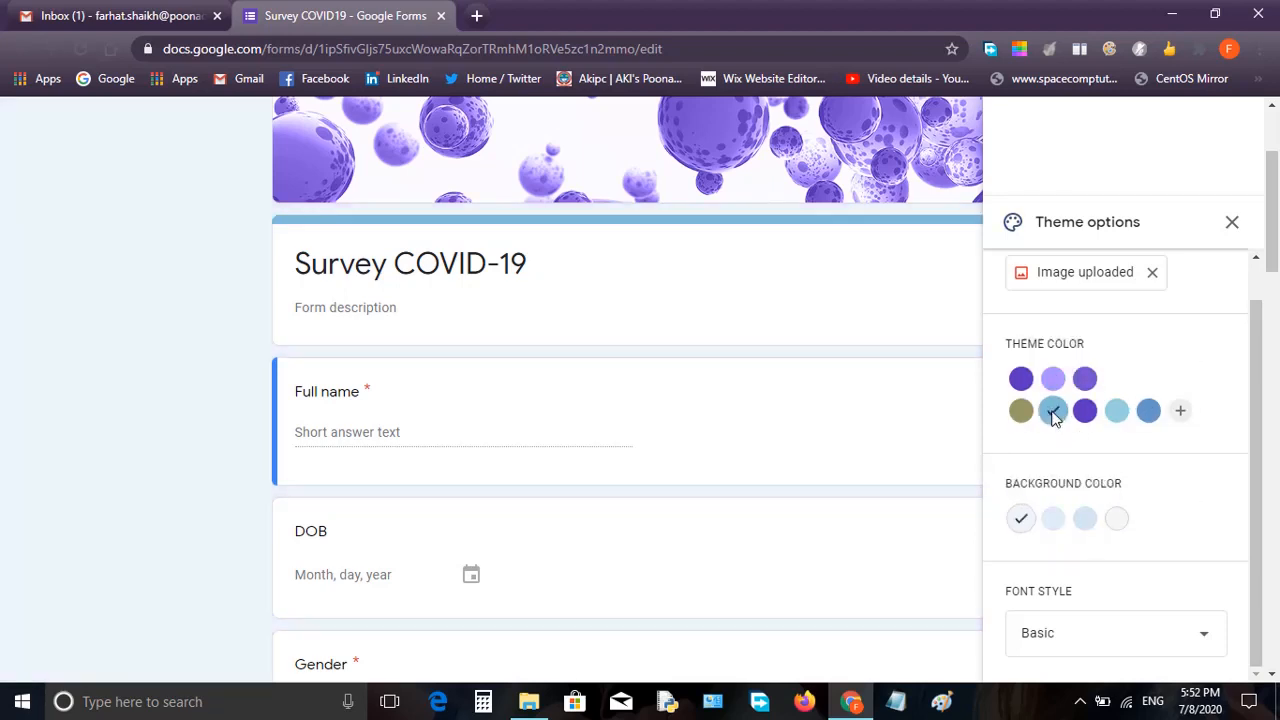
left_click(1021, 418)
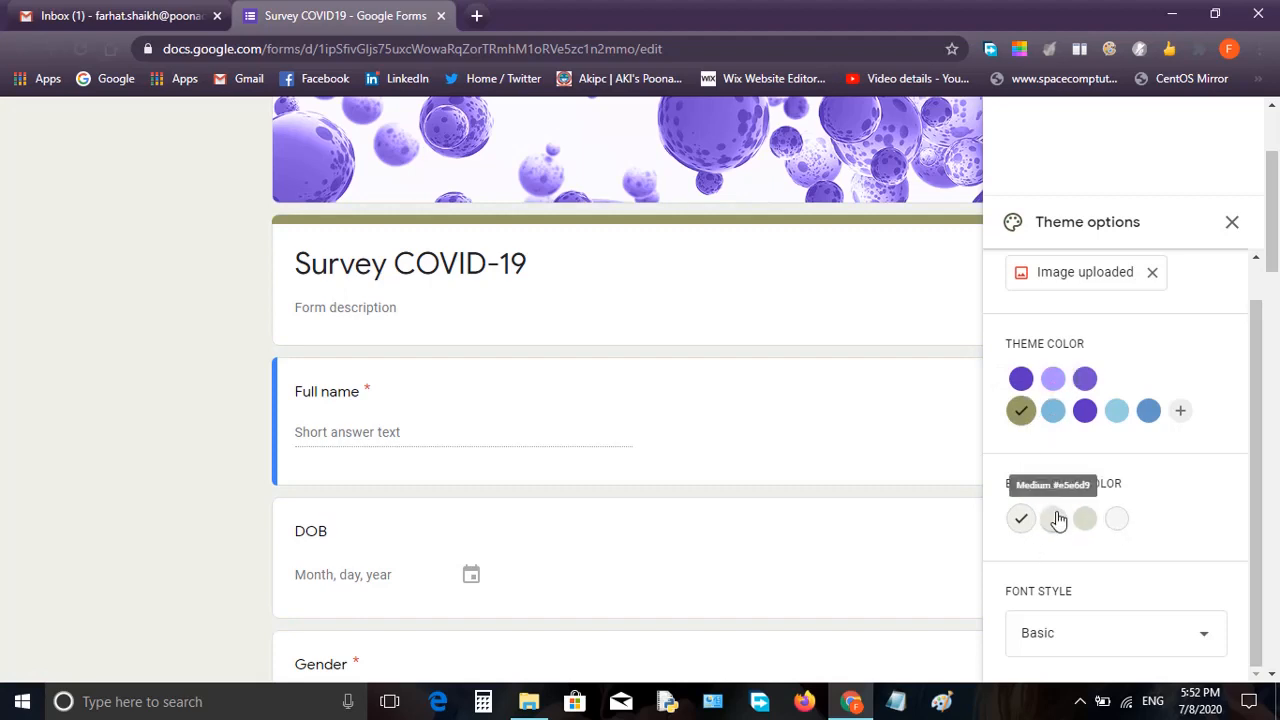
left_click(1118, 416)
left_click(1148, 418)
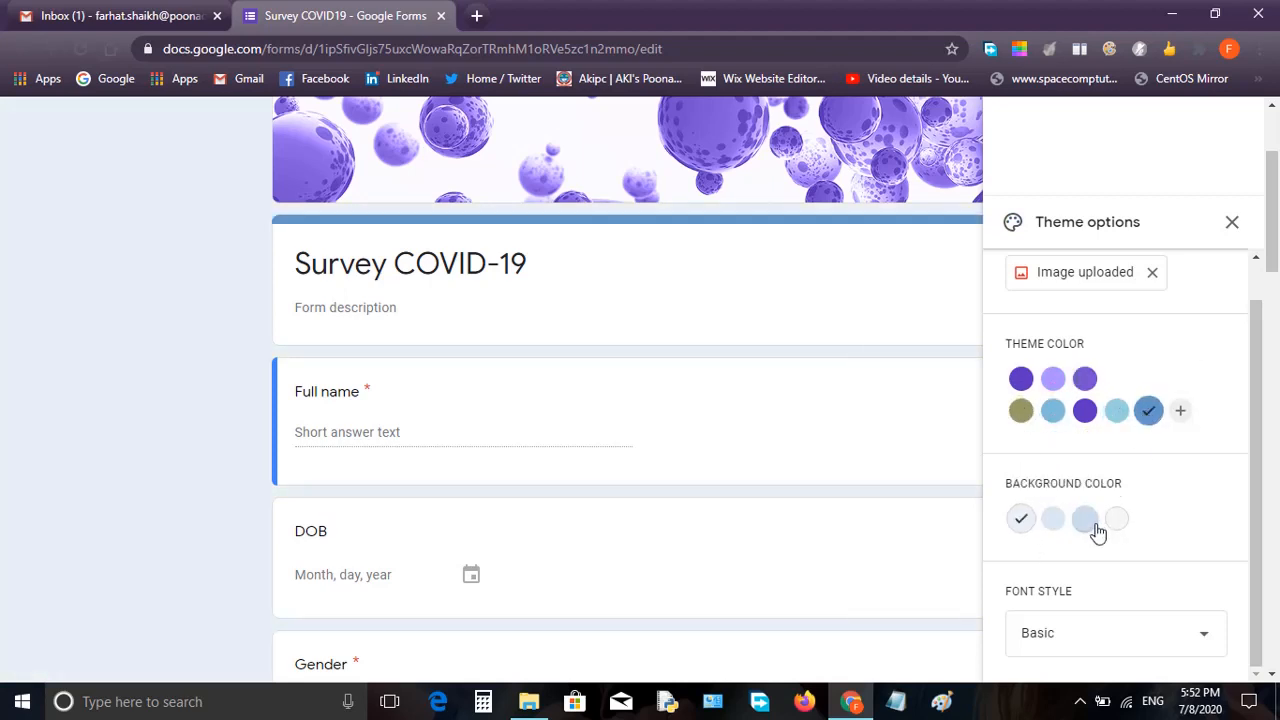
Try the Decorative, Formal and Playful font styles on the form, checking the Full name question's title.
scroll(1096, 535, "down", 2)
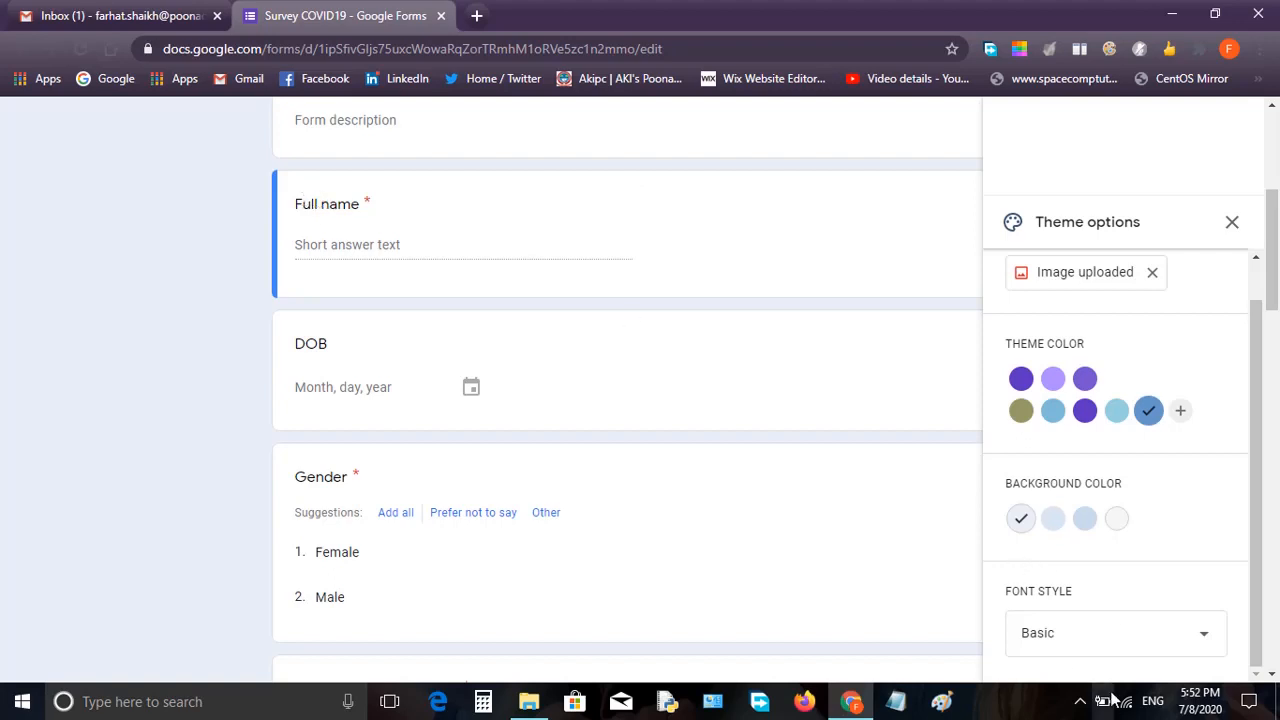
left_click(1048, 638)
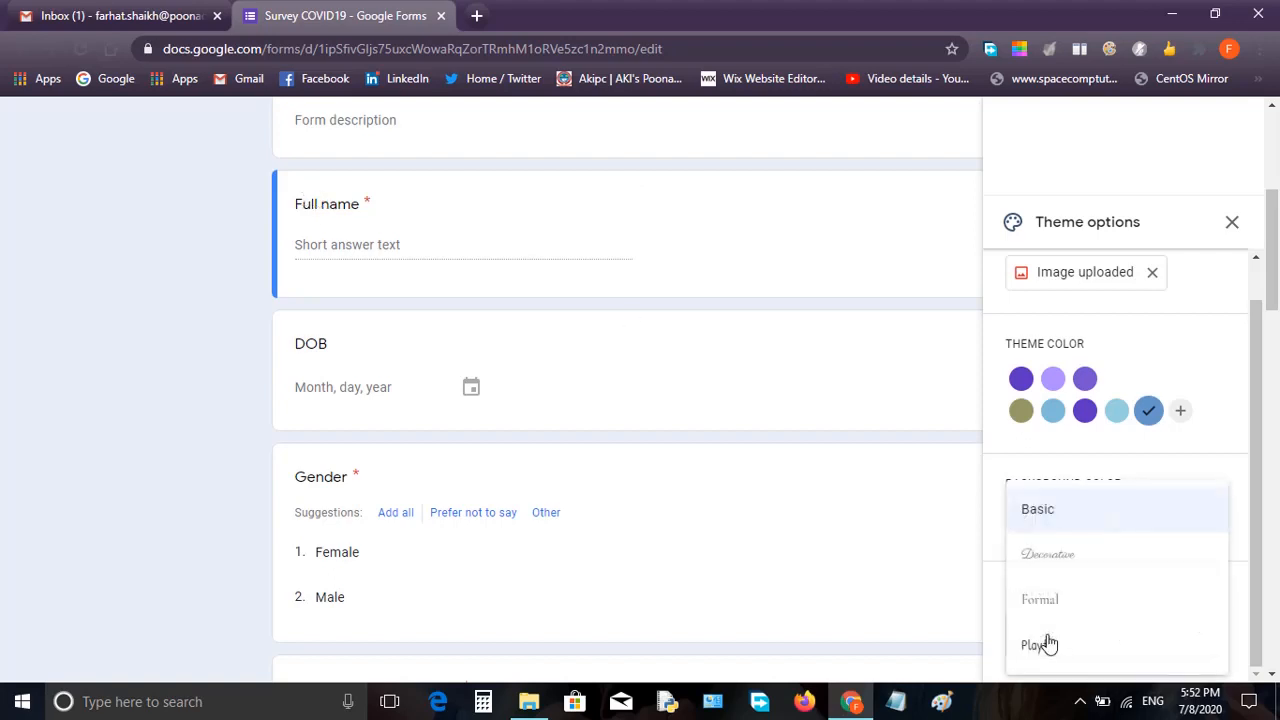
left_click(1060, 562)
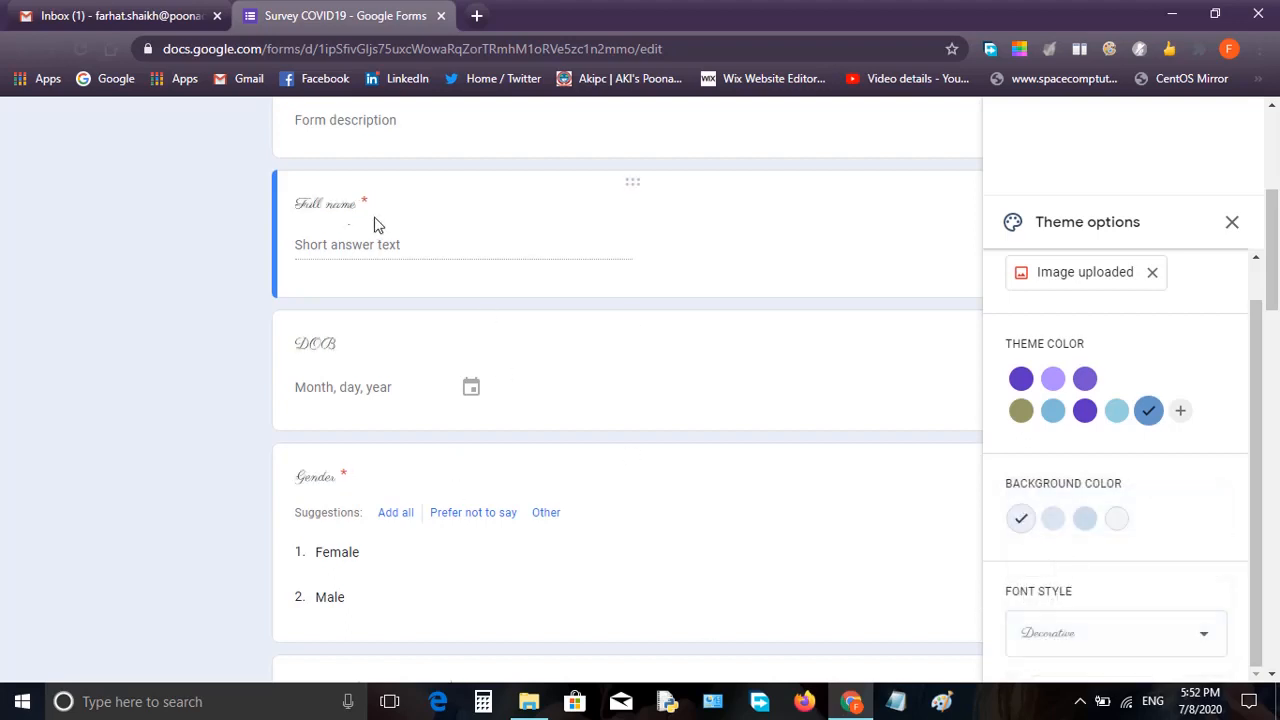
left_click(310, 198)
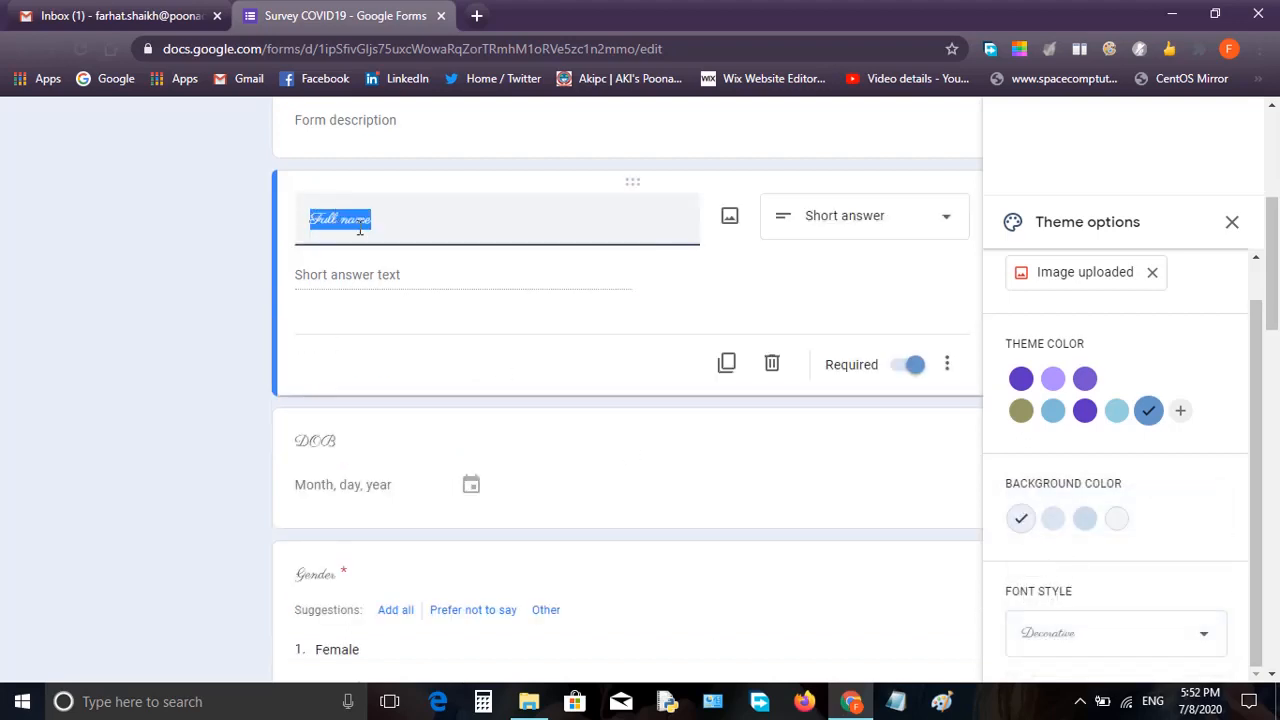
left_click(1045, 645)
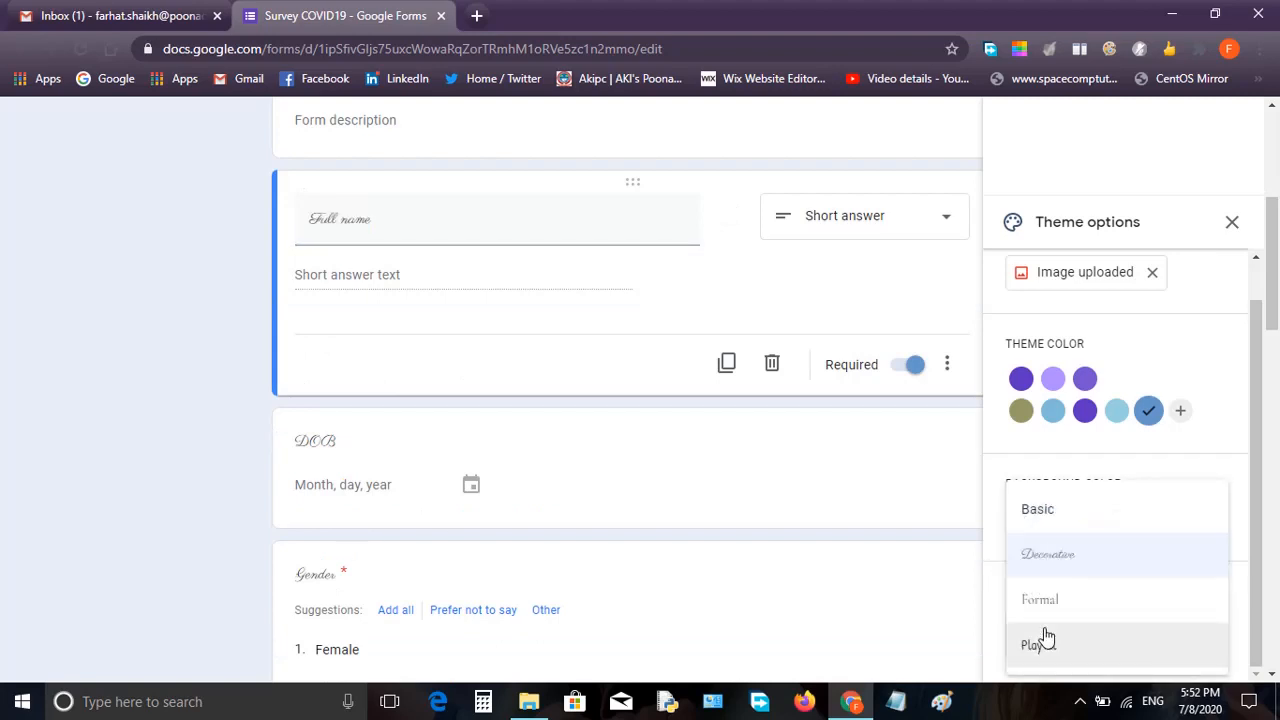
left_click(1045, 600)
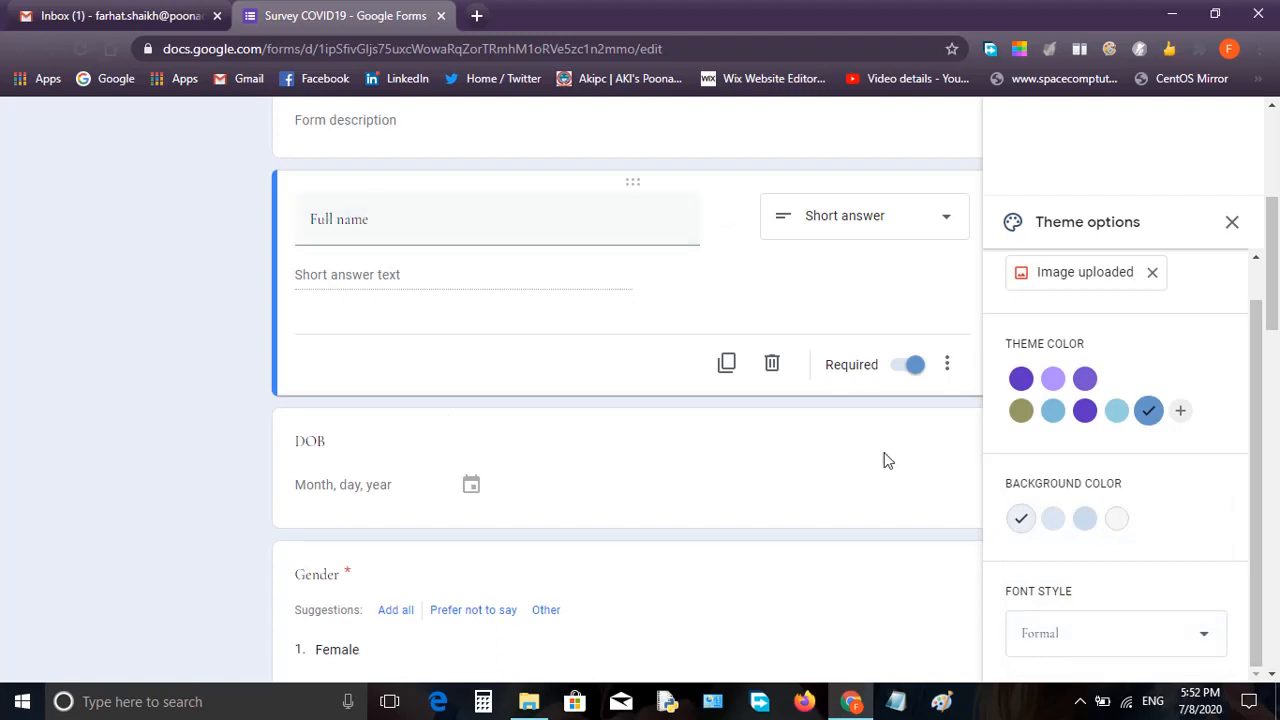
left_click(1065, 648)
left_click(1060, 650)
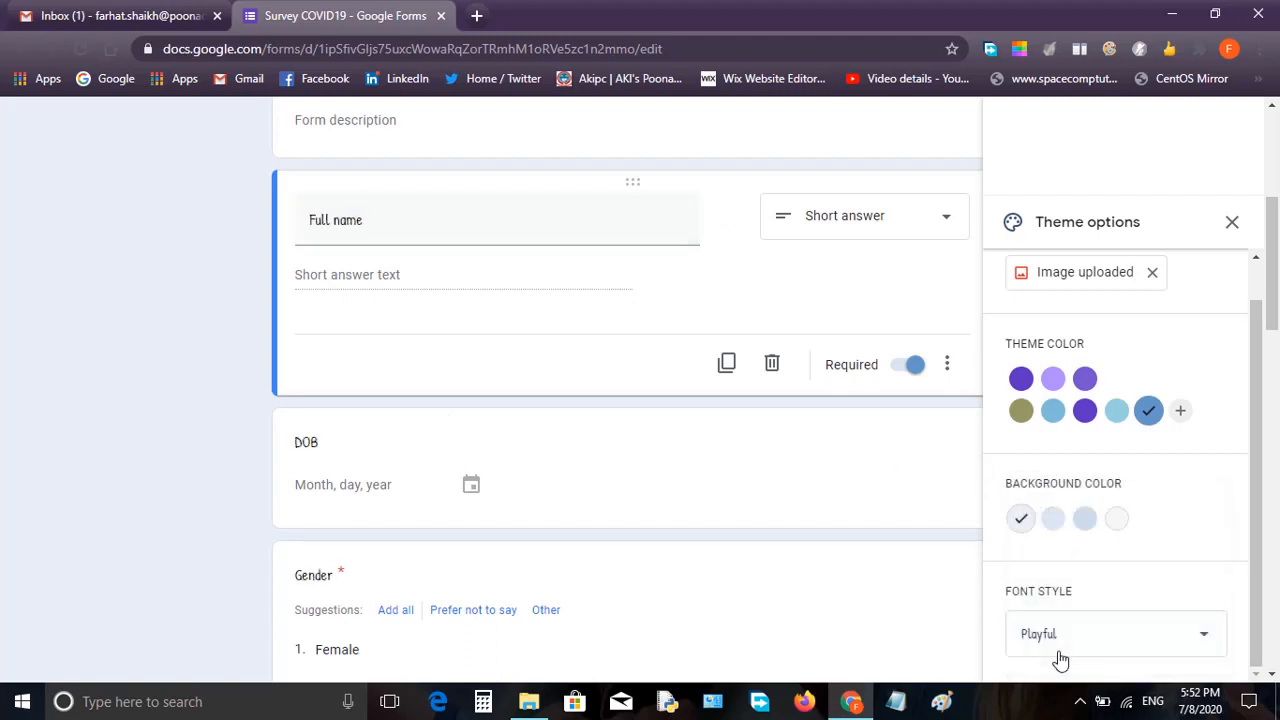
Set the form's font style back to Basic and close the theme options.
scroll(873, 619, "down", 1)
left_click(1134, 634)
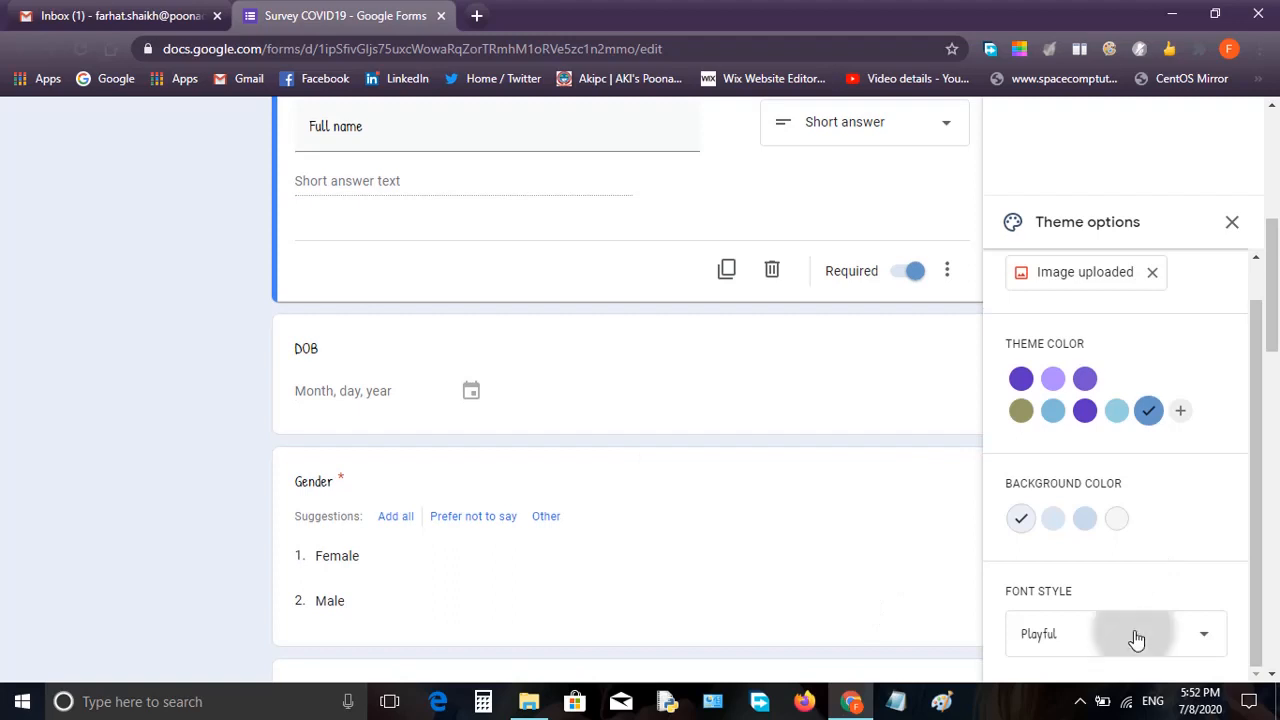
scroll(1115, 598, "down", 2)
scroll(1114, 598, "up", 2)
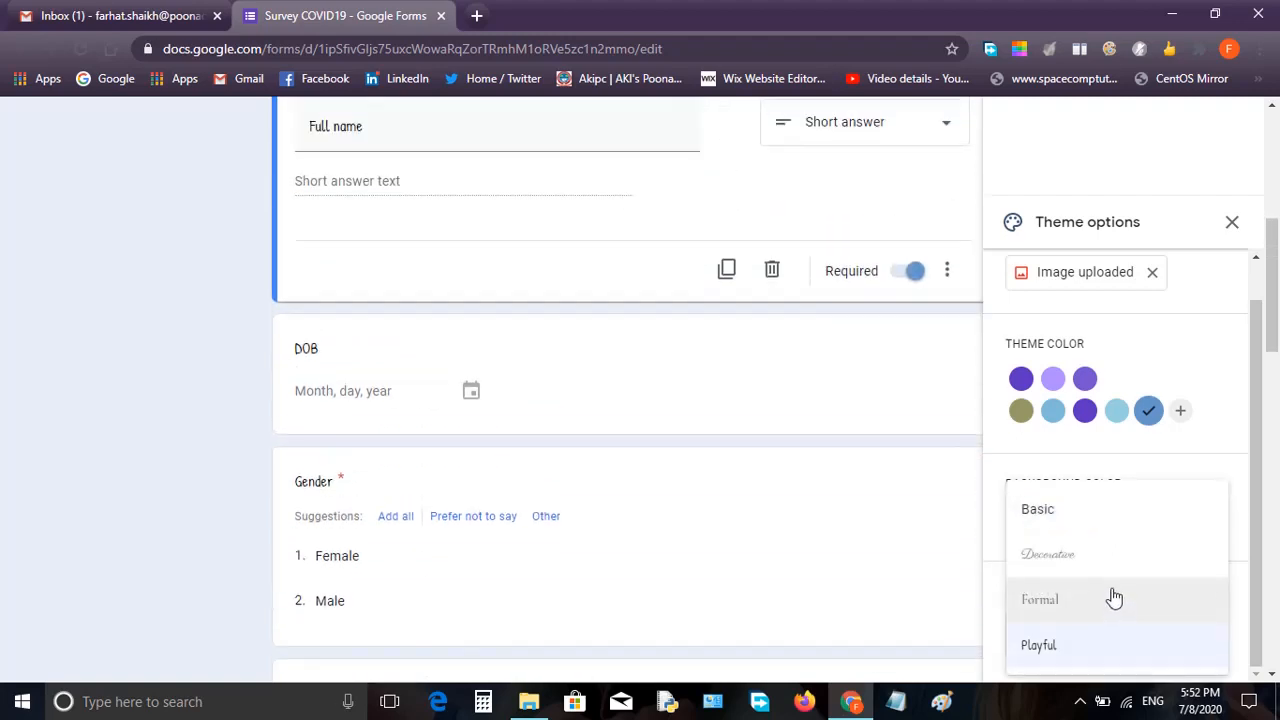
left_click(1072, 520)
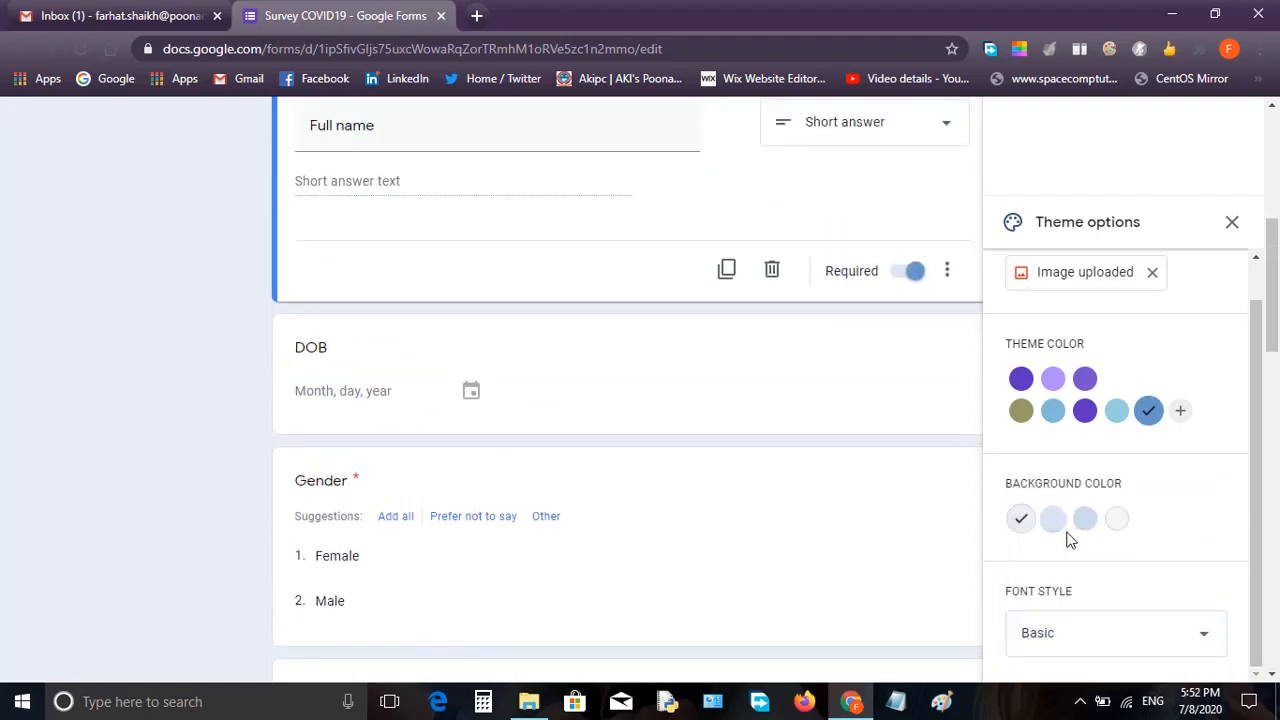
scroll(1069, 374, "up", 1)
scroll(840, 370, "up", 2)
scroll(840, 370, "up", 3)
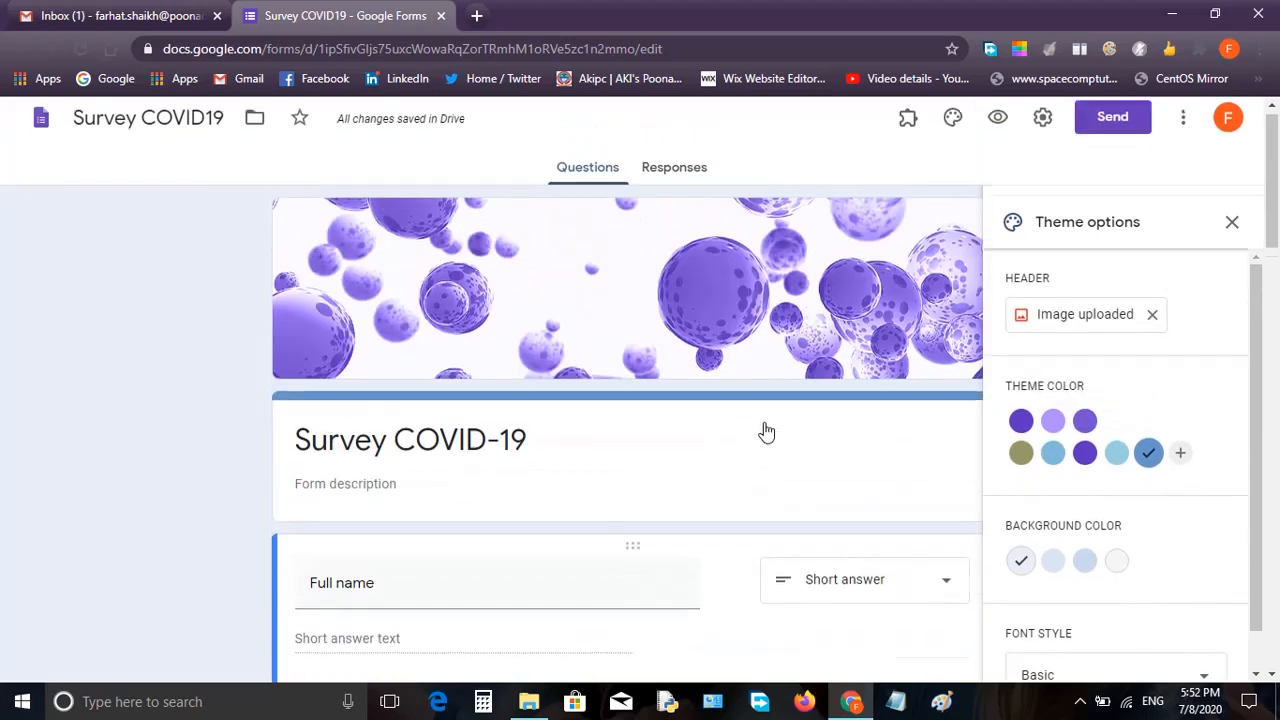
left_click(1232, 222)
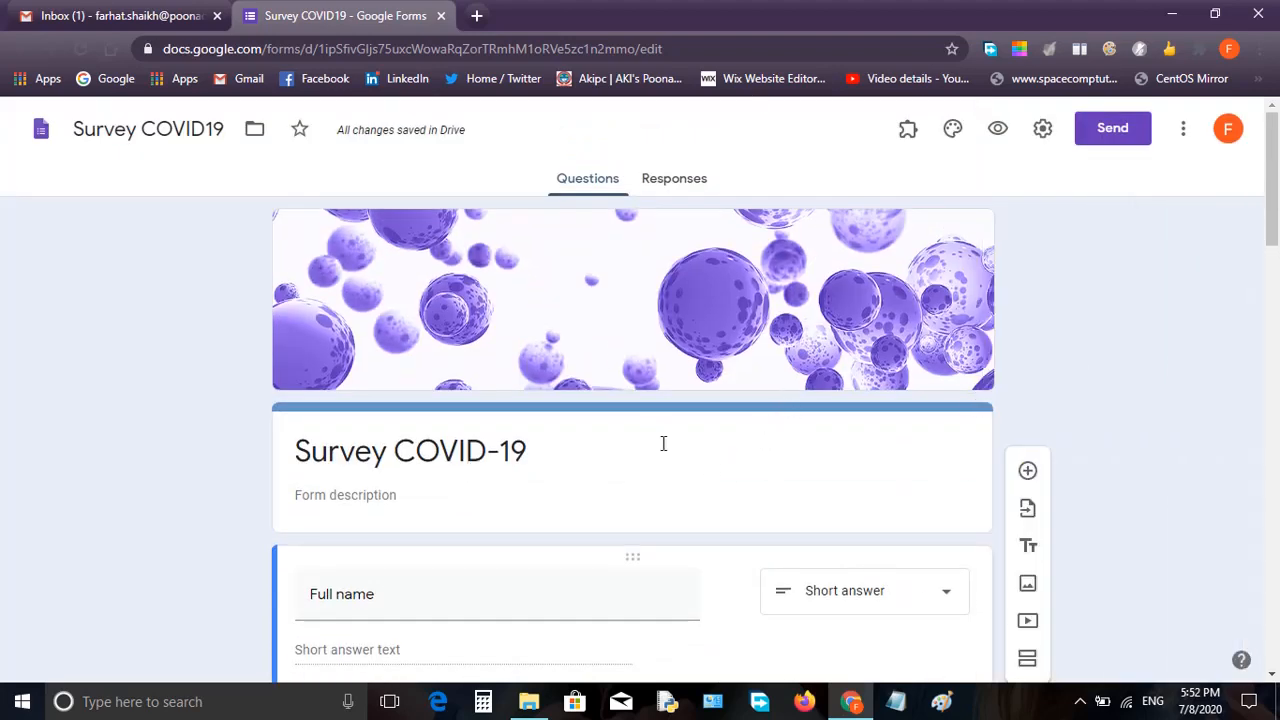
Look through the themed form's questions and open the form's preview.
scroll(663, 443, "down", 15)
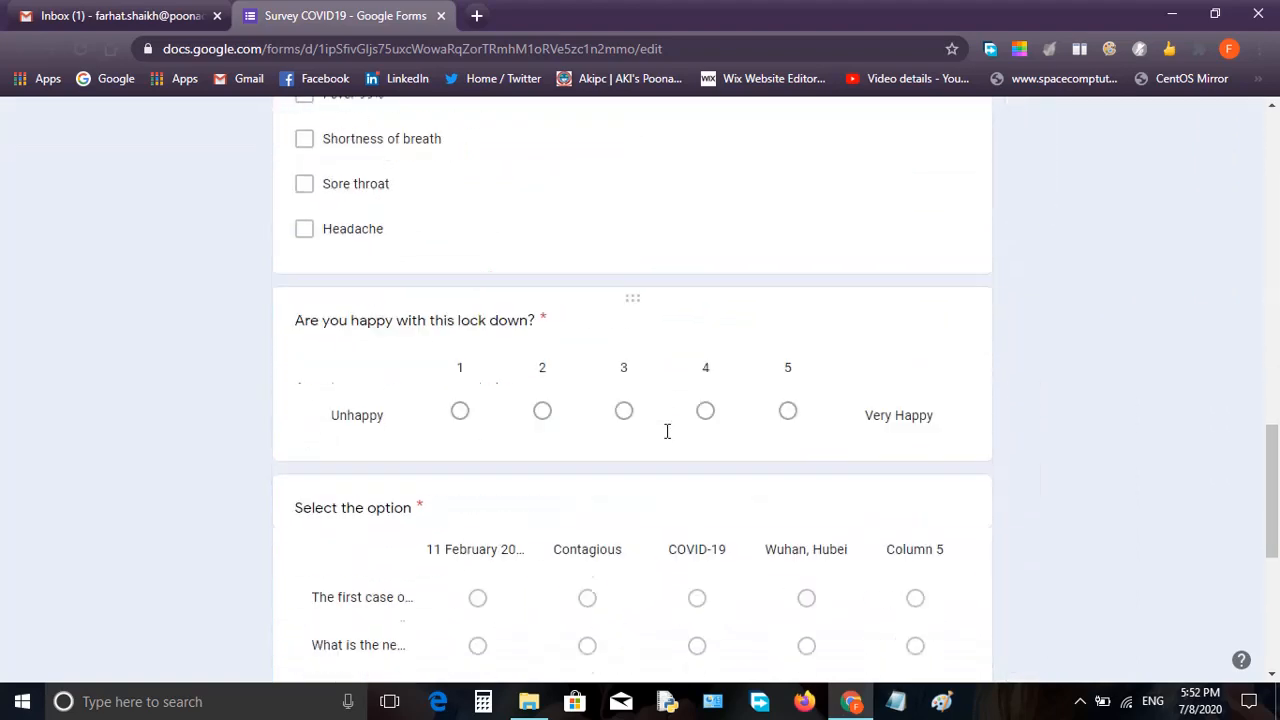
scroll(667, 435, "up", 8)
scroll(667, 438, "up", 10)
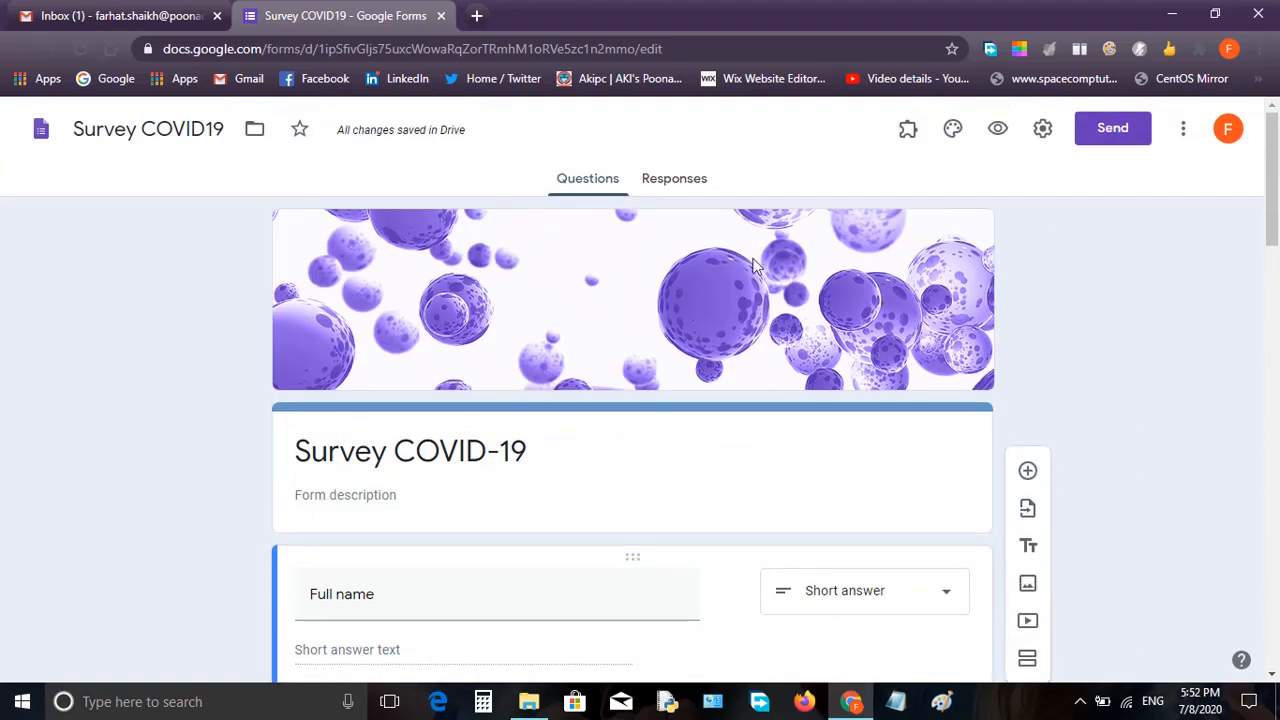
left_click(1000, 129)
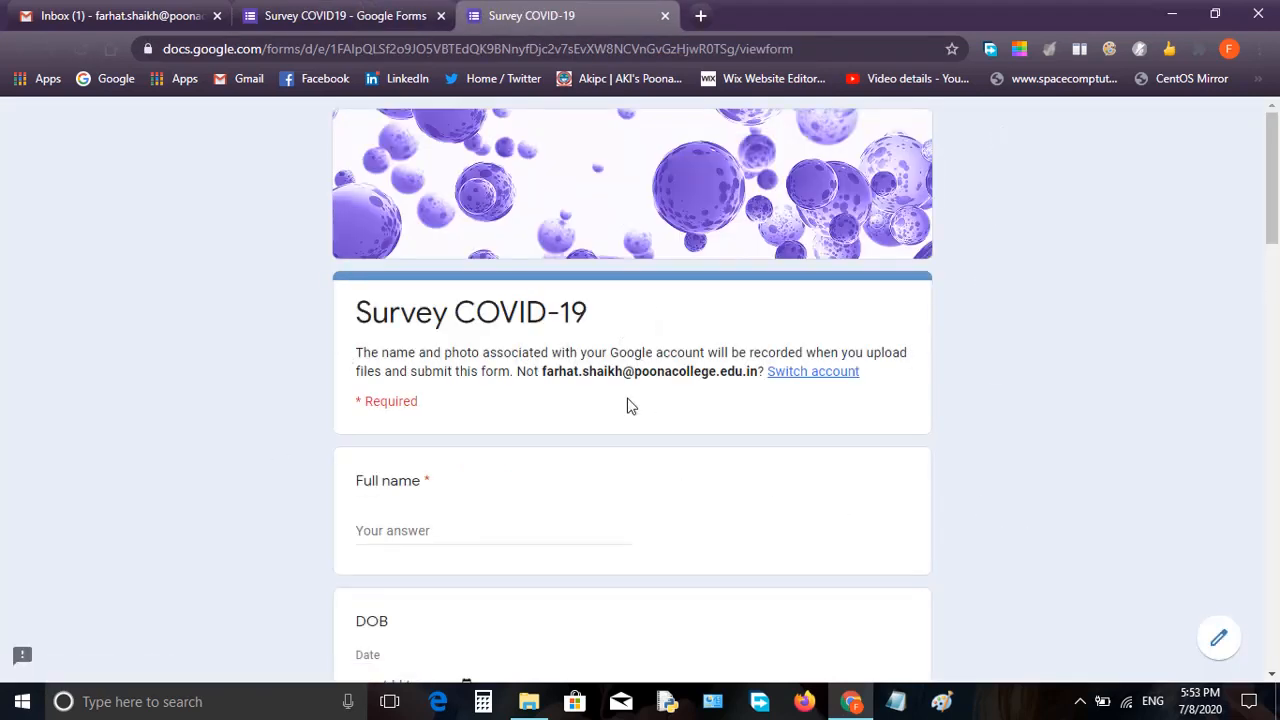
Pick a sample date for the DOB question in the preview and view the Gender choices without selecting one.
scroll(629, 405, "down", 4)
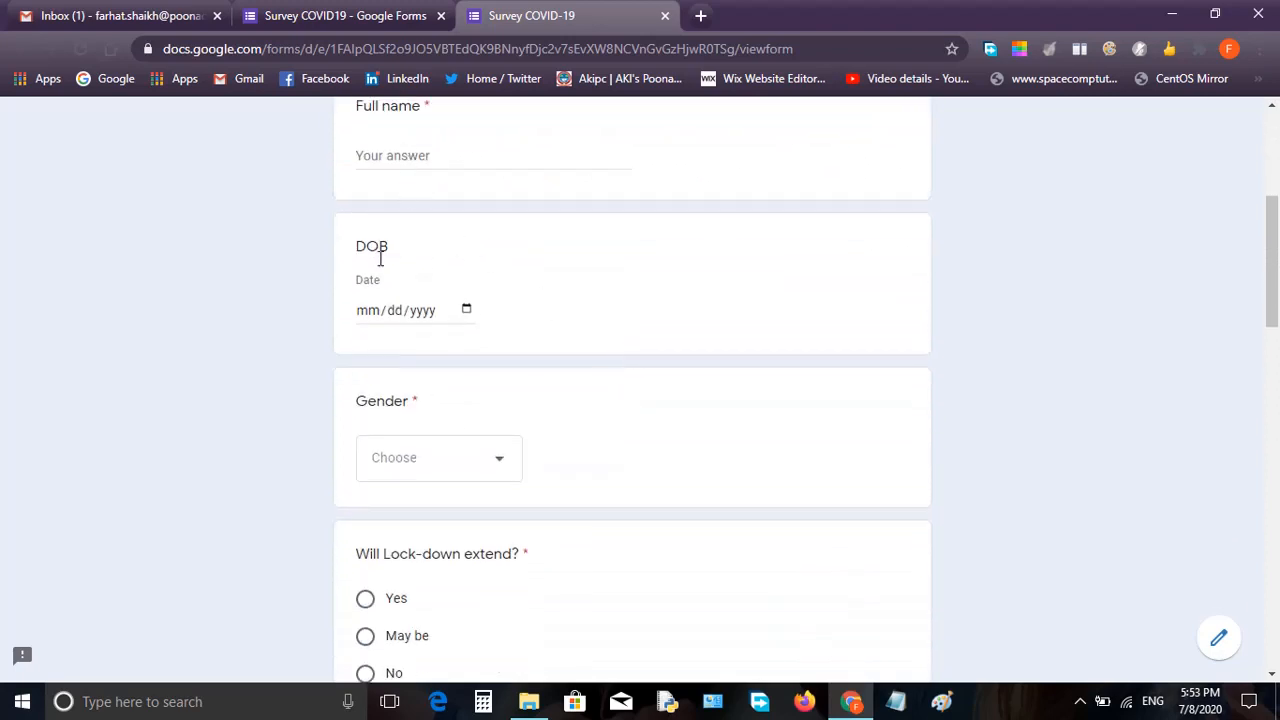
scroll(393, 401, "down", 1)
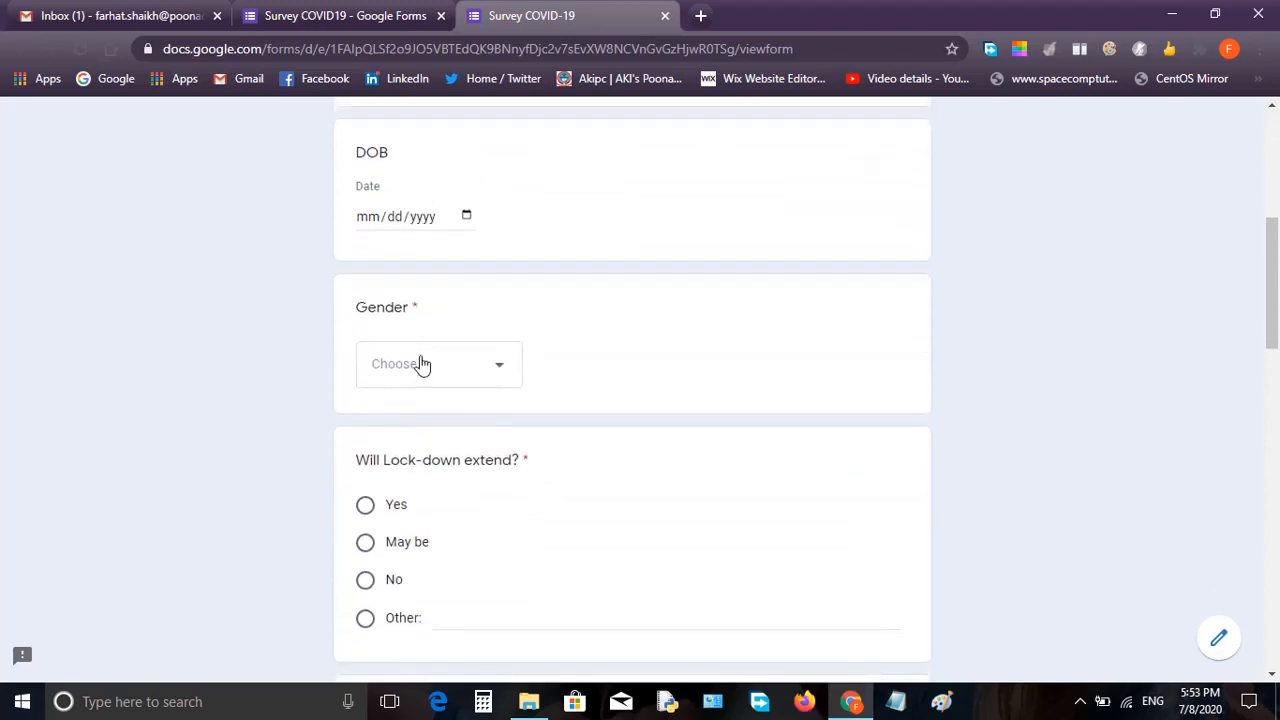
scroll(462, 229, "up", 1)
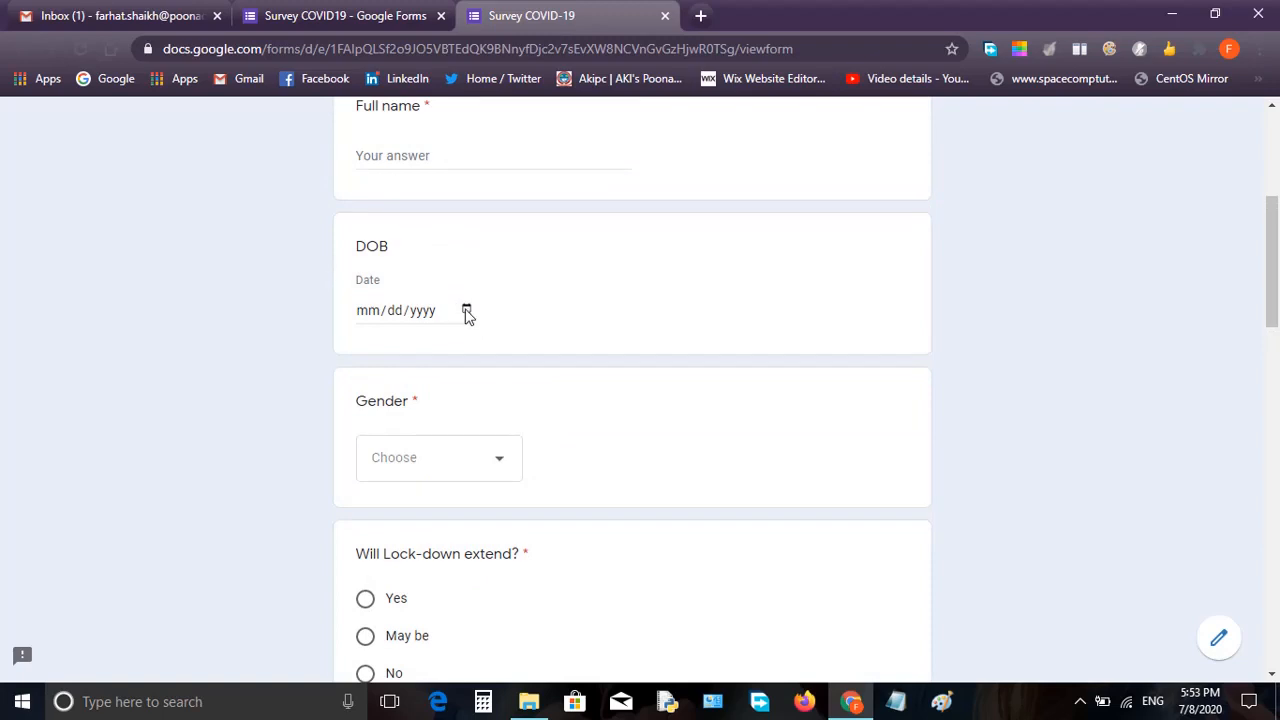
left_click(466, 312)
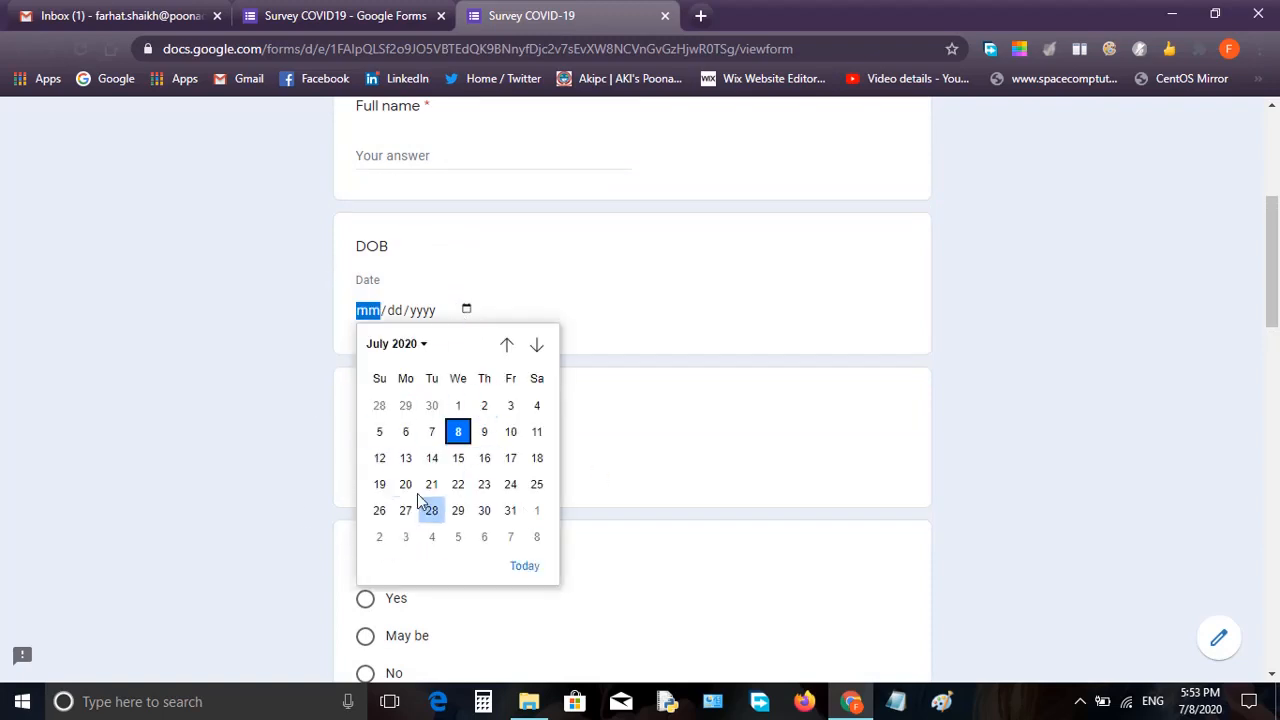
left_click(484, 458)
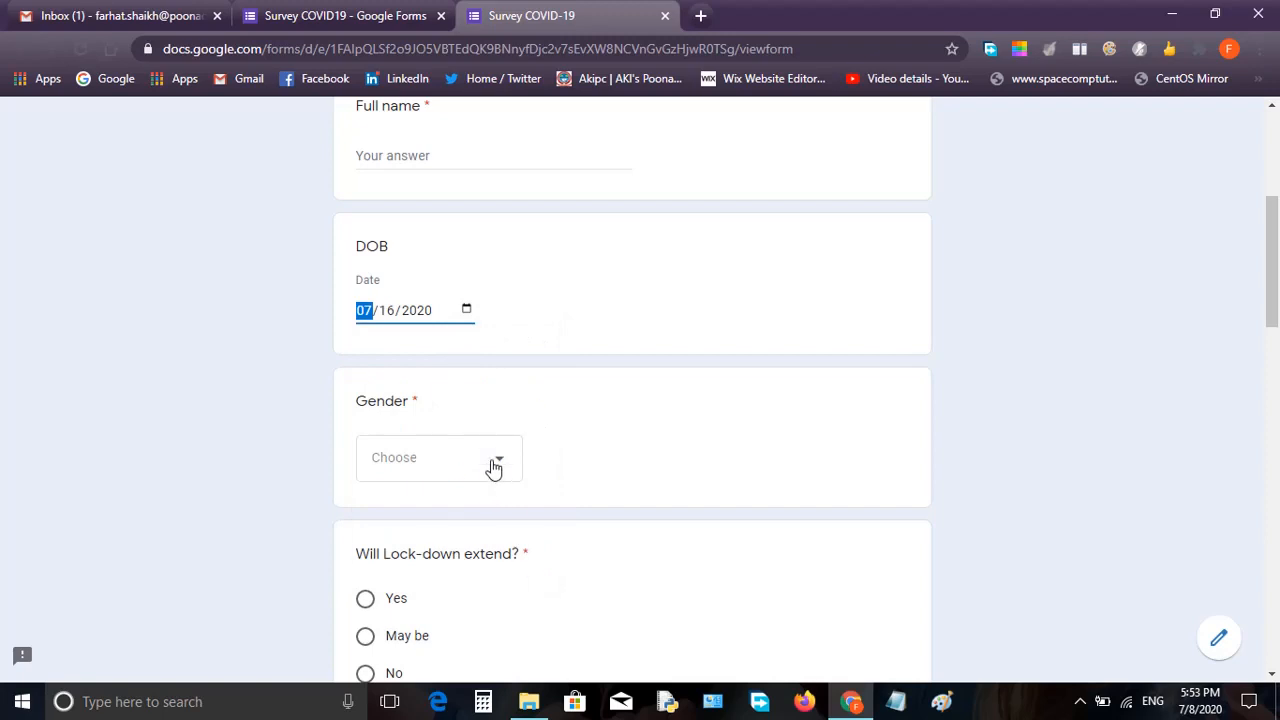
left_click(493, 467)
left_click(575, 505)
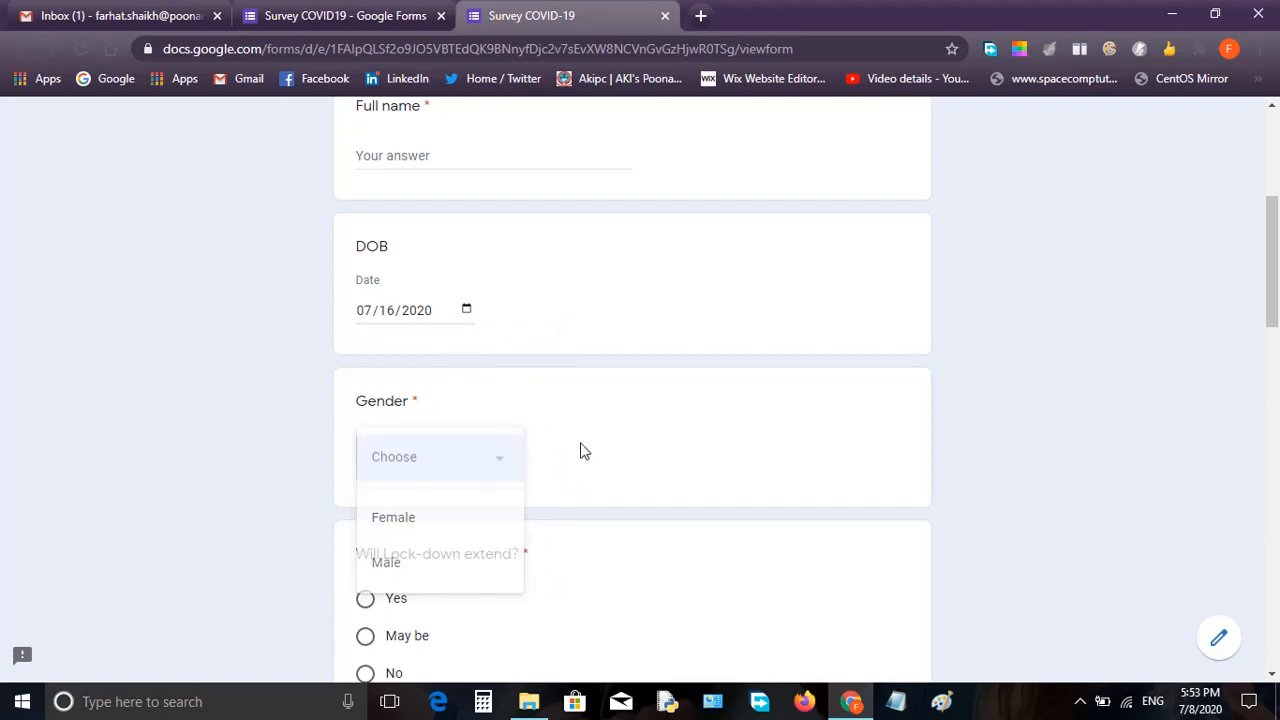
Try Yes and select Other for "Will Lock-down extend?", entering the sample text hjh and erasing it.
scroll(540, 470, "down", 2)
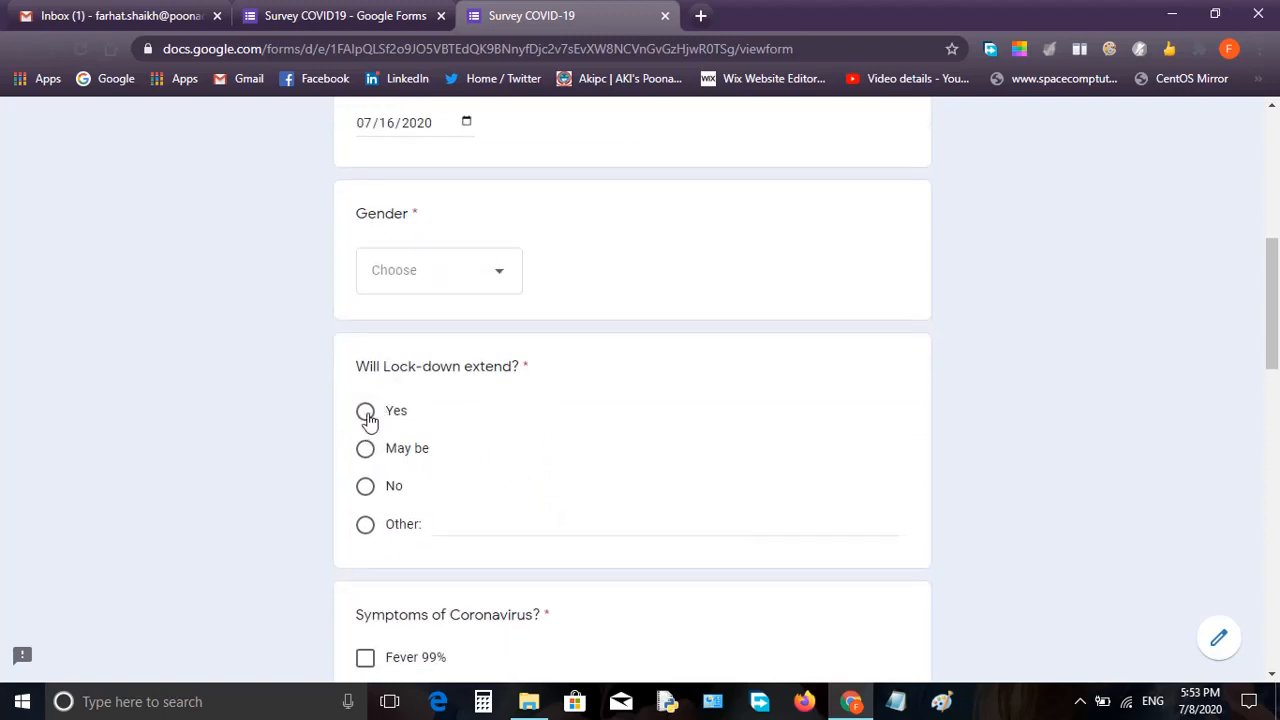
left_click(366, 414)
left_click(365, 527)
type("h")
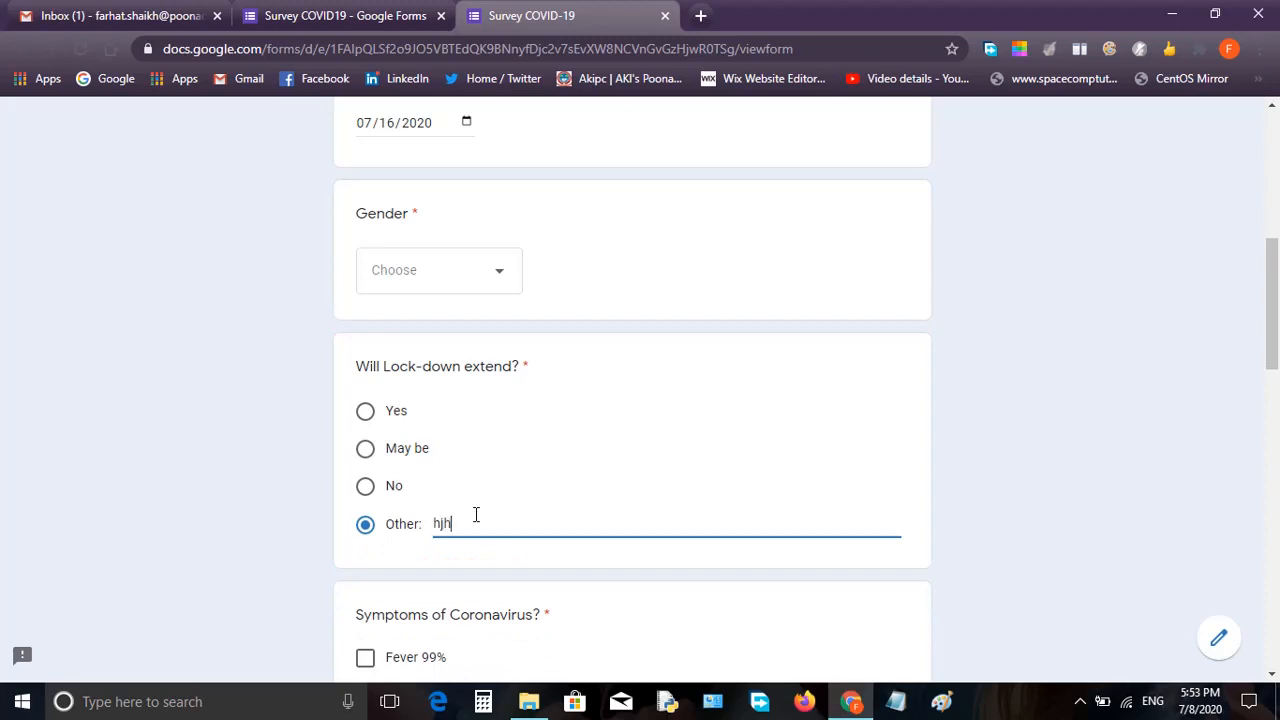
key("BackSpace")
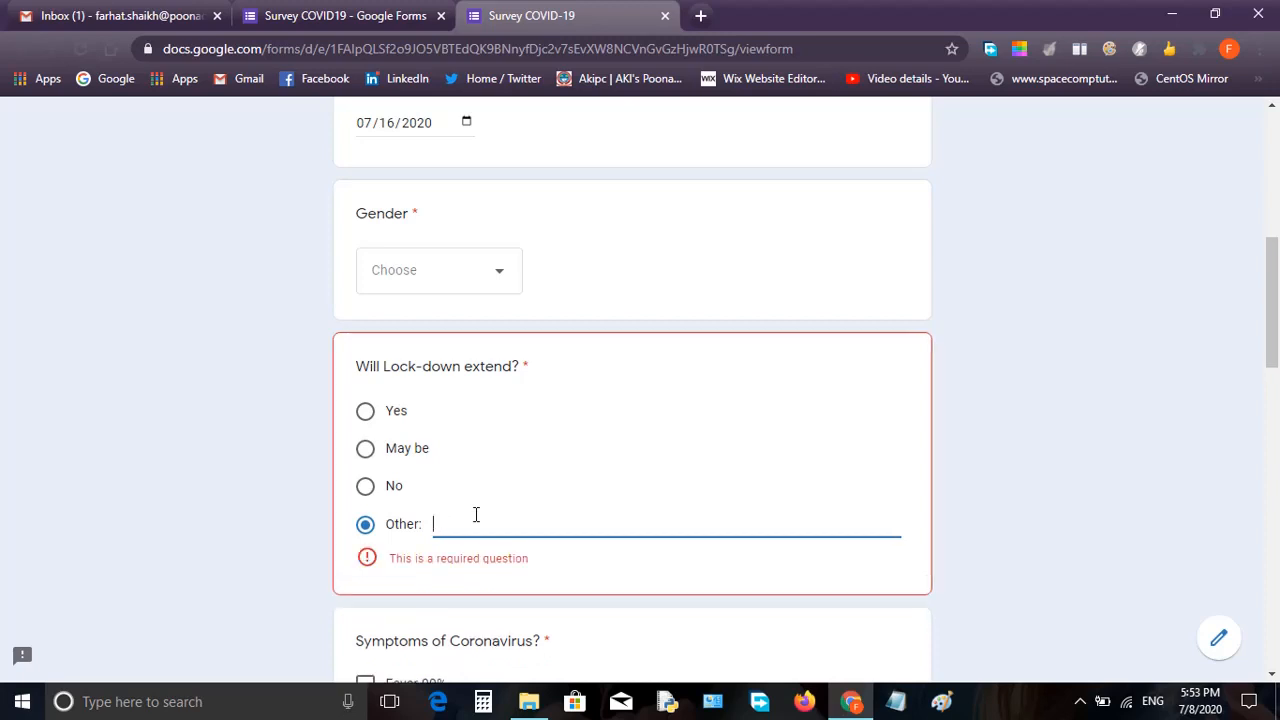
Select Fever 99% and Shortness of breath as answers to the Symptoms of Coronavirus question.
scroll(477, 514, "down", 3)
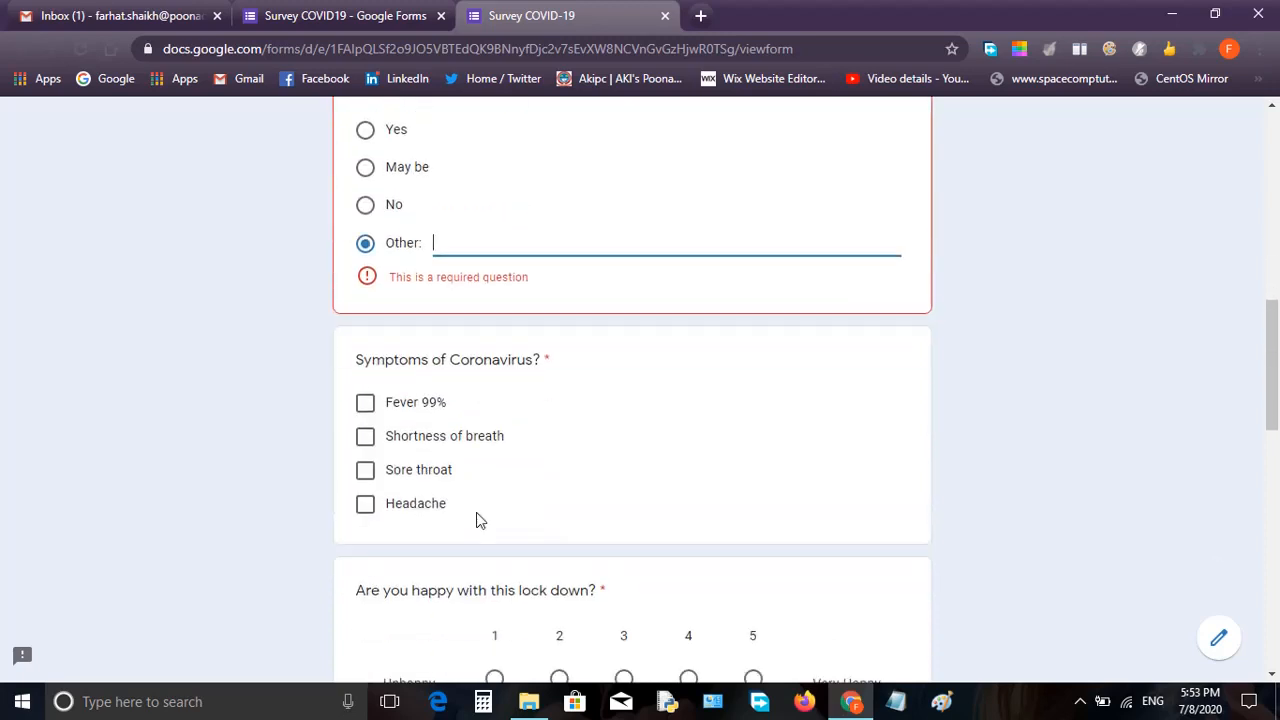
left_click(367, 405)
left_click(366, 437)
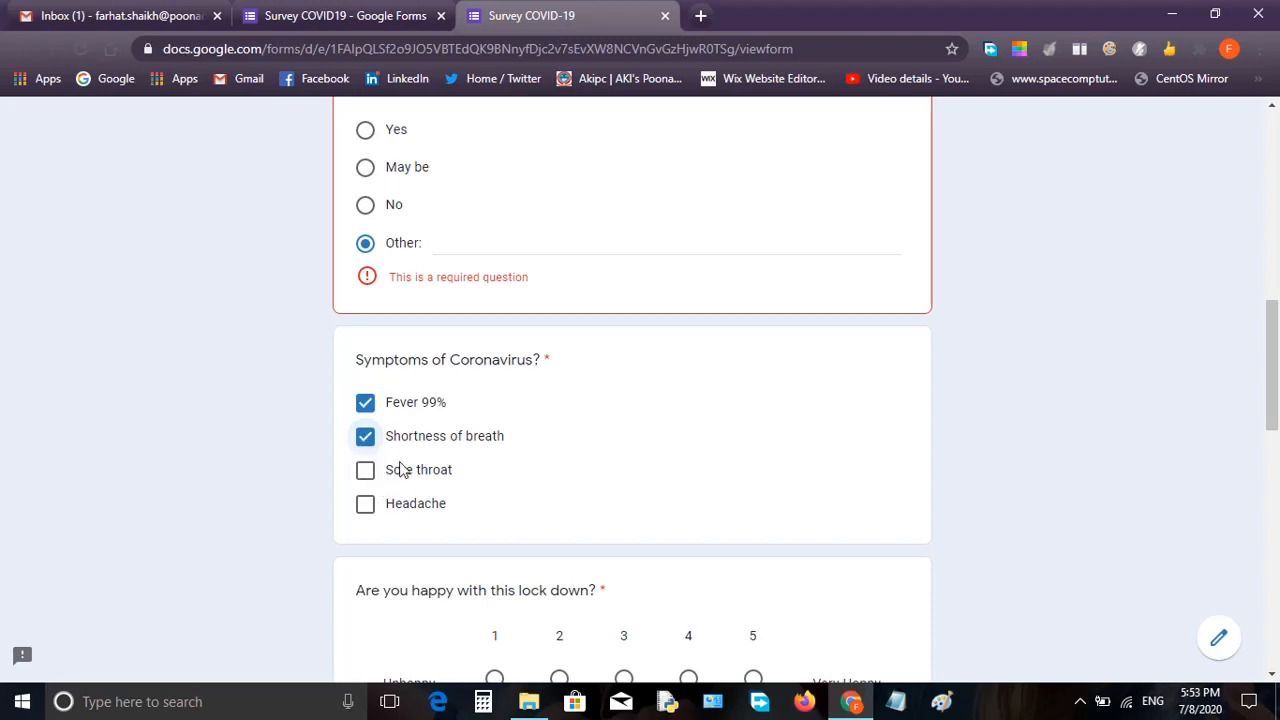
Try ratings 1 and 5 for "Are you happy with this lock down?", ending with rating 4.
scroll(400, 470, "down", 3)
left_click(505, 402)
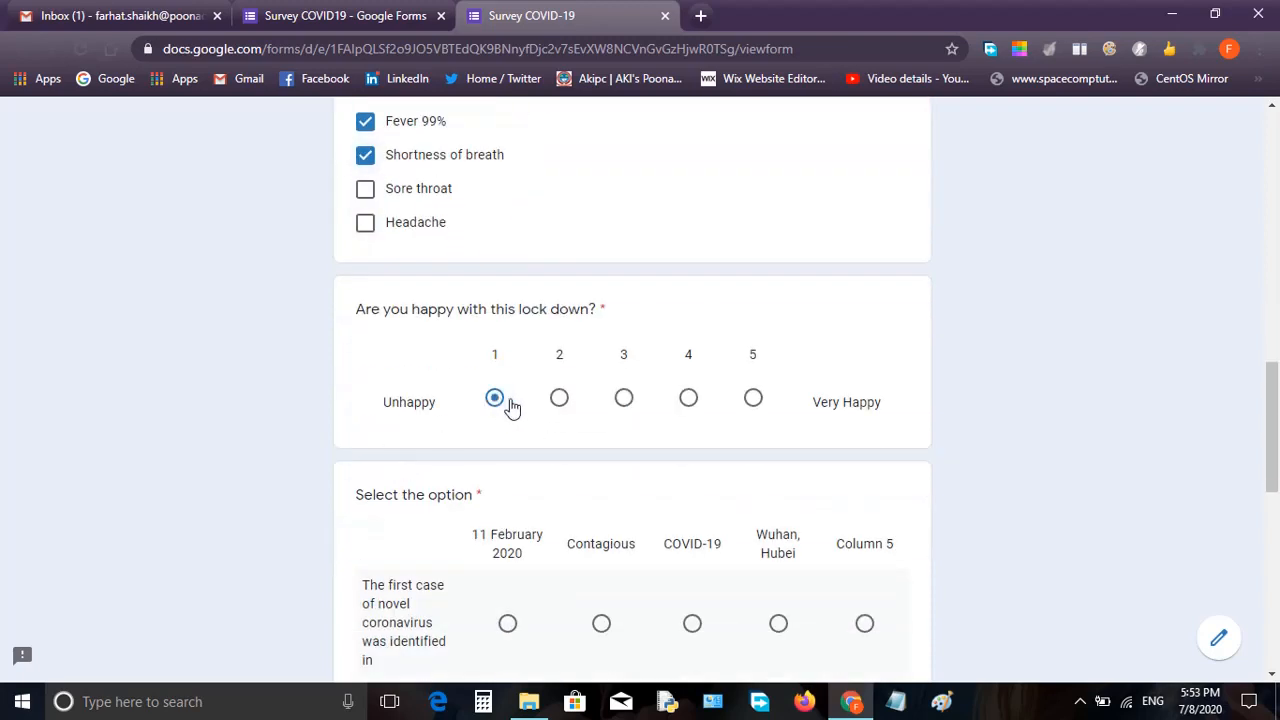
left_click(752, 398)
left_click(688, 398)
Answer the "Select the option" grid with COVID-19 in every row except 11 February 2020 for the new name of the disease.
scroll(663, 460, "down", 3)
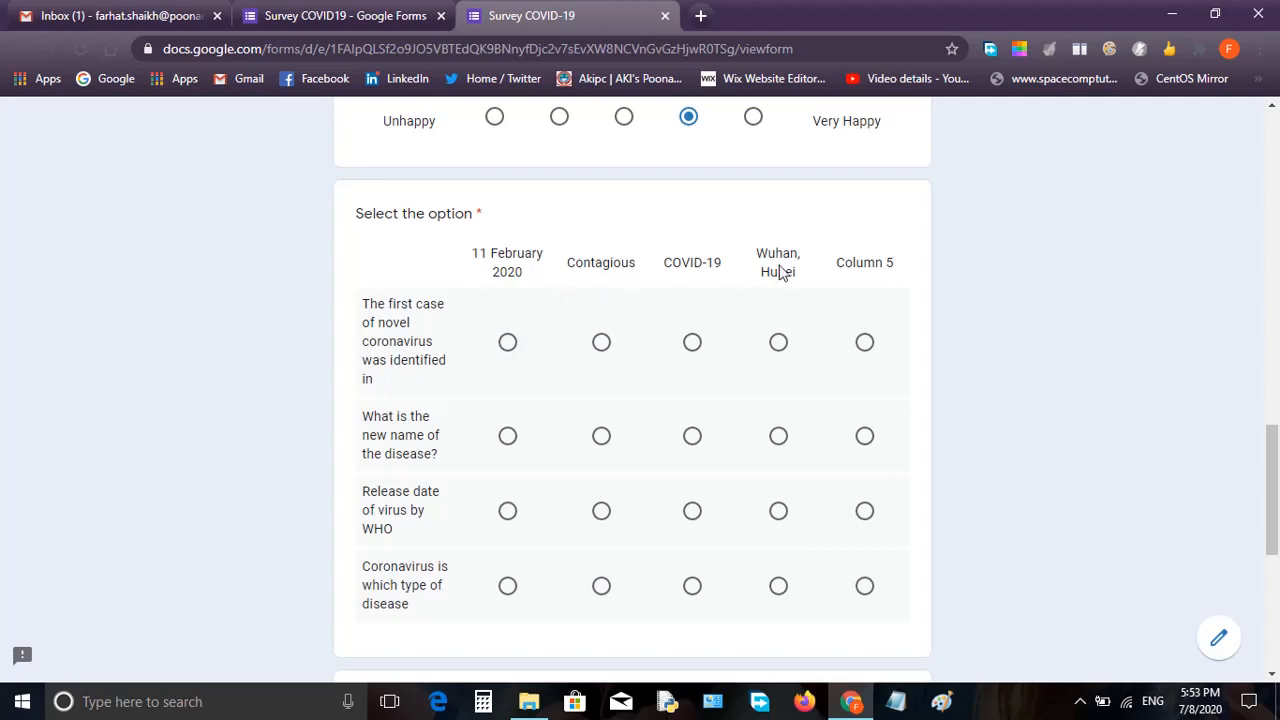
left_click(505, 438)
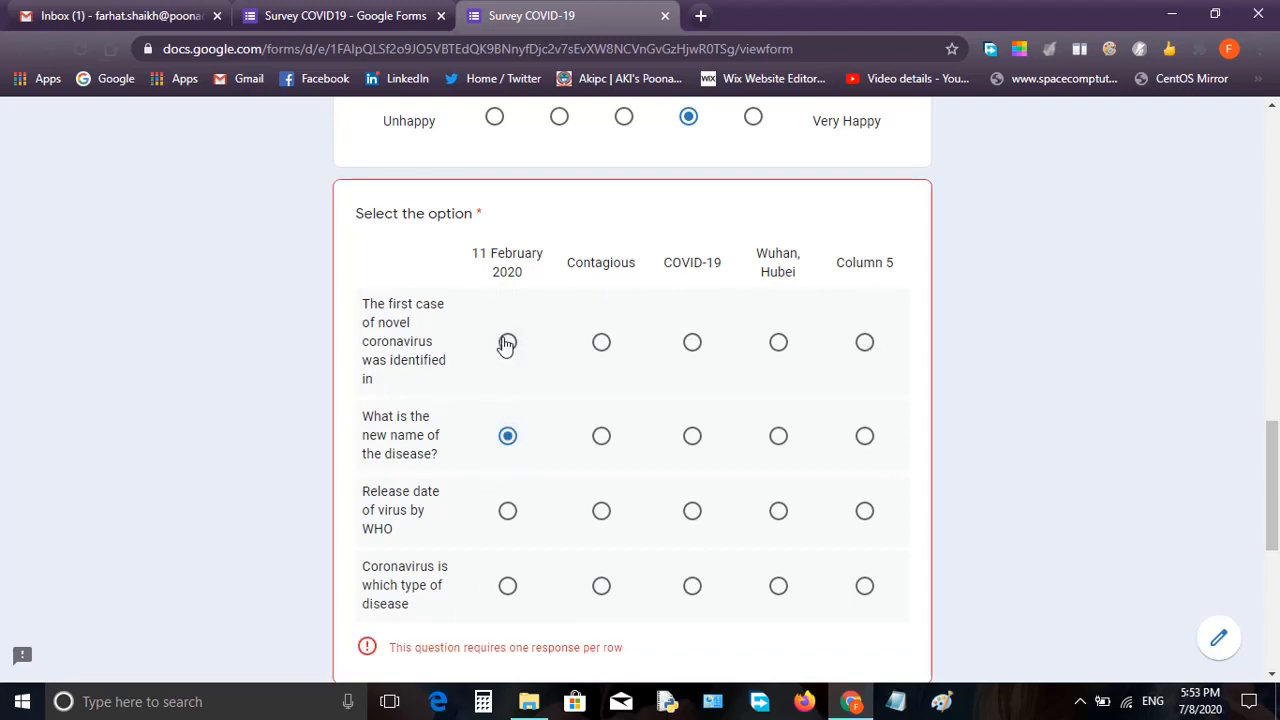
left_click(507, 342)
left_click(692, 342)
left_click(692, 511)
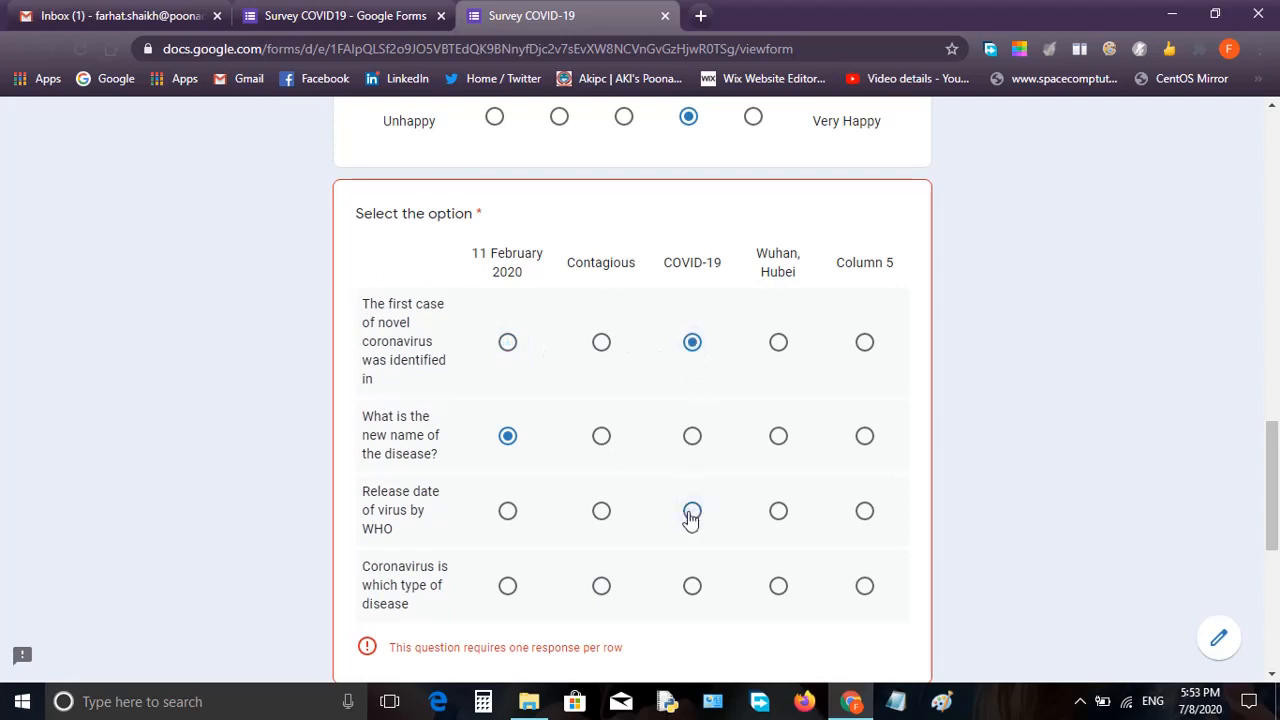
left_click(692, 586)
left_click(507, 342)
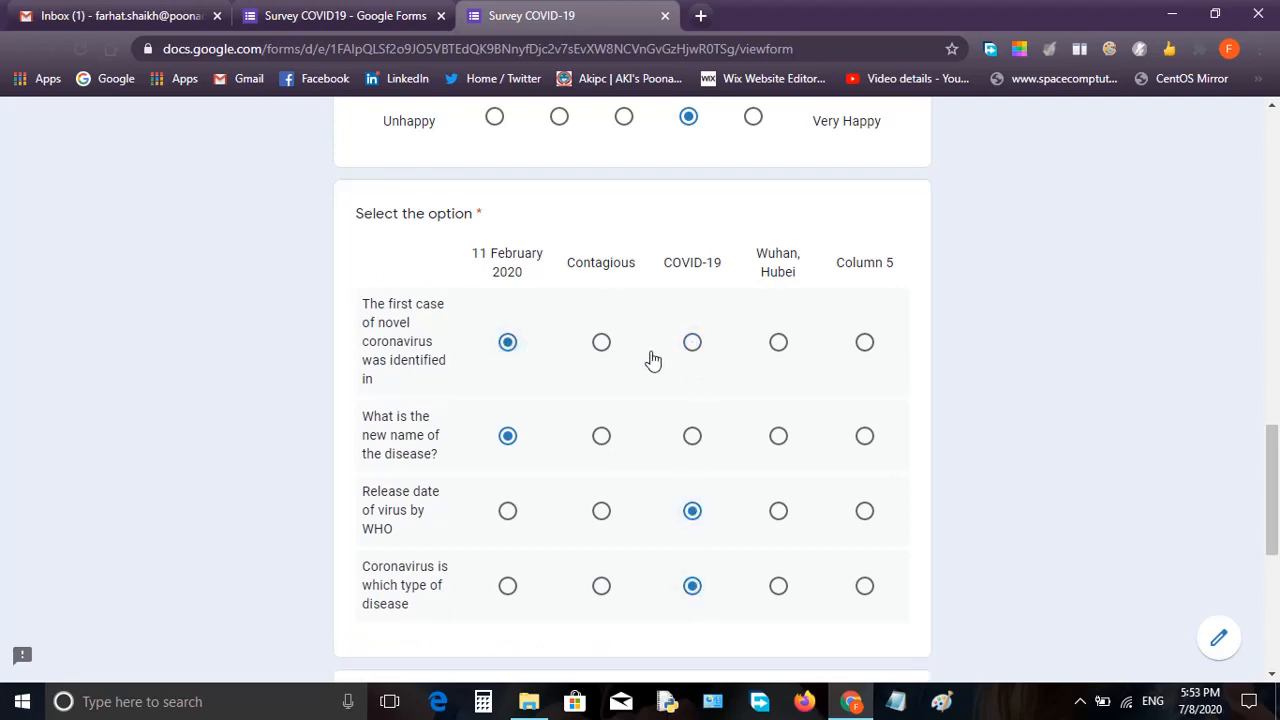
left_click(777, 344)
left_click(692, 342)
Select Sneezing, Hand shaking and keeping distance of 6ft. for "Coronavirus spreads through".
scroll(651, 426, "down", 5)
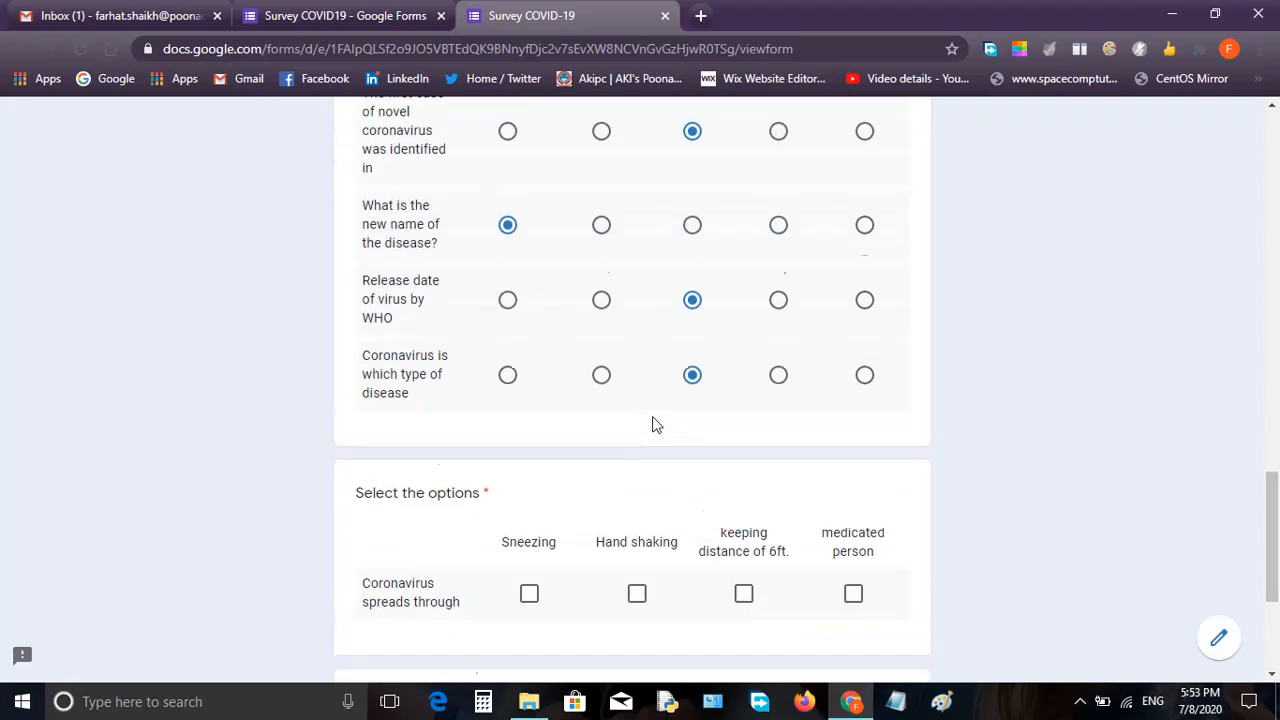
left_click(530, 338)
left_click(636, 340)
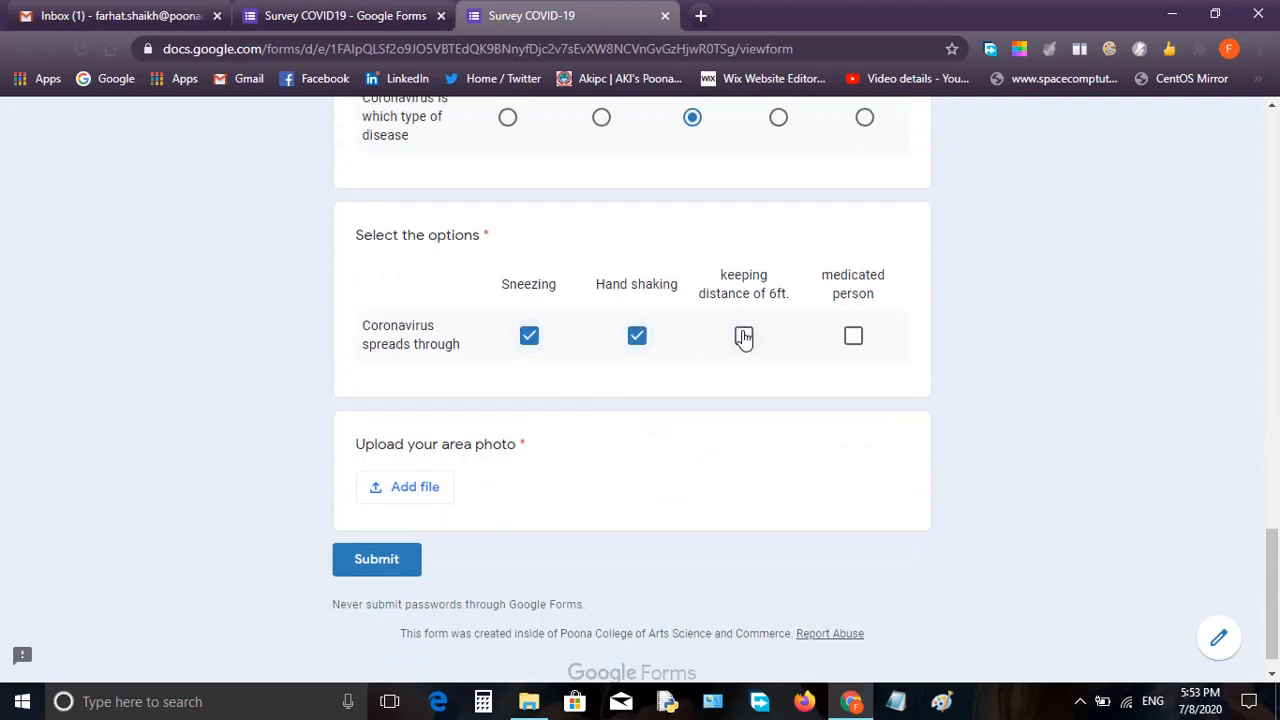
left_click(744, 338)
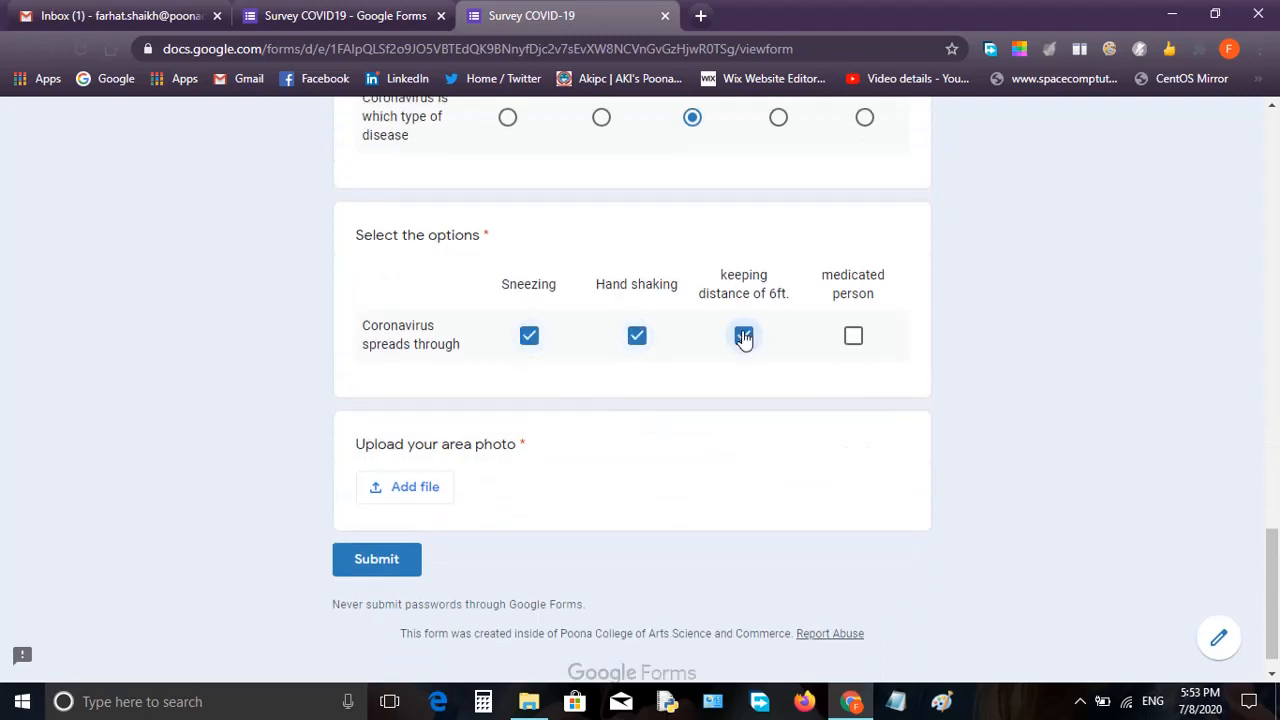
Upload ACCA-COVID-19-Survey-400x225 from the Pictures folder as the answer to "Upload your area photo".
left_click(397, 487)
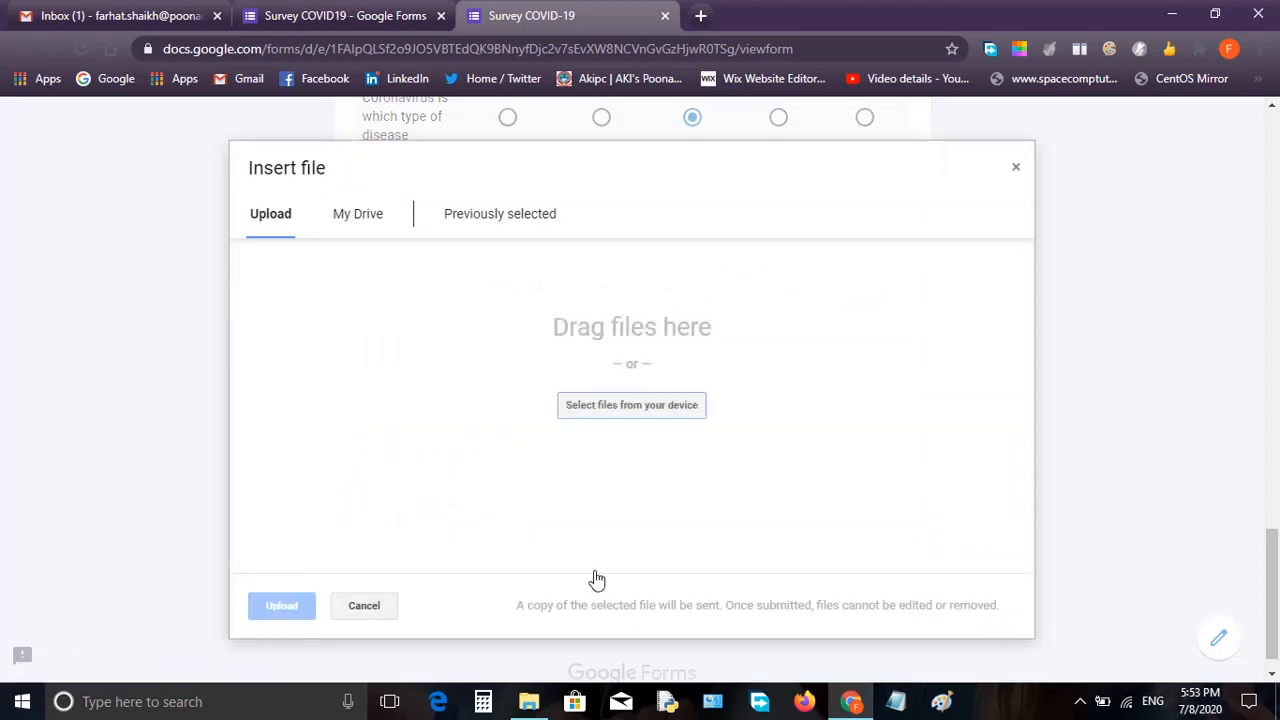
left_click(601, 407)
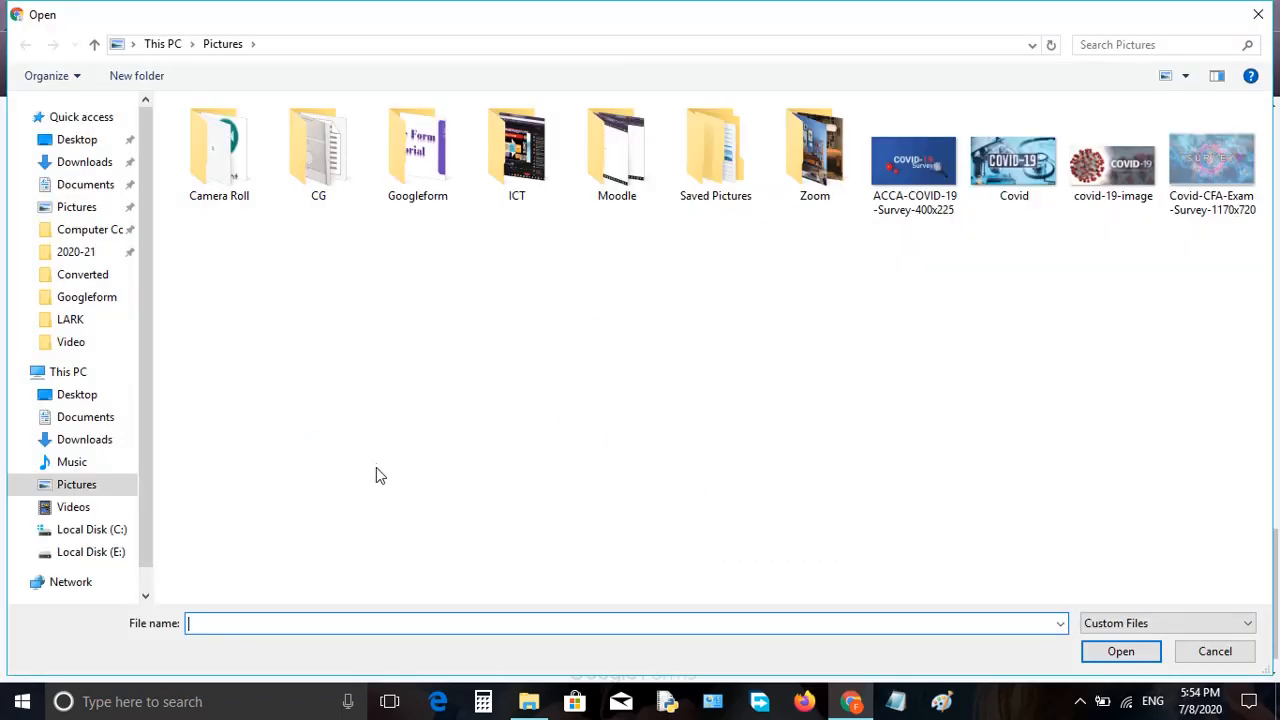
left_click(920, 200)
left_click(1119, 652)
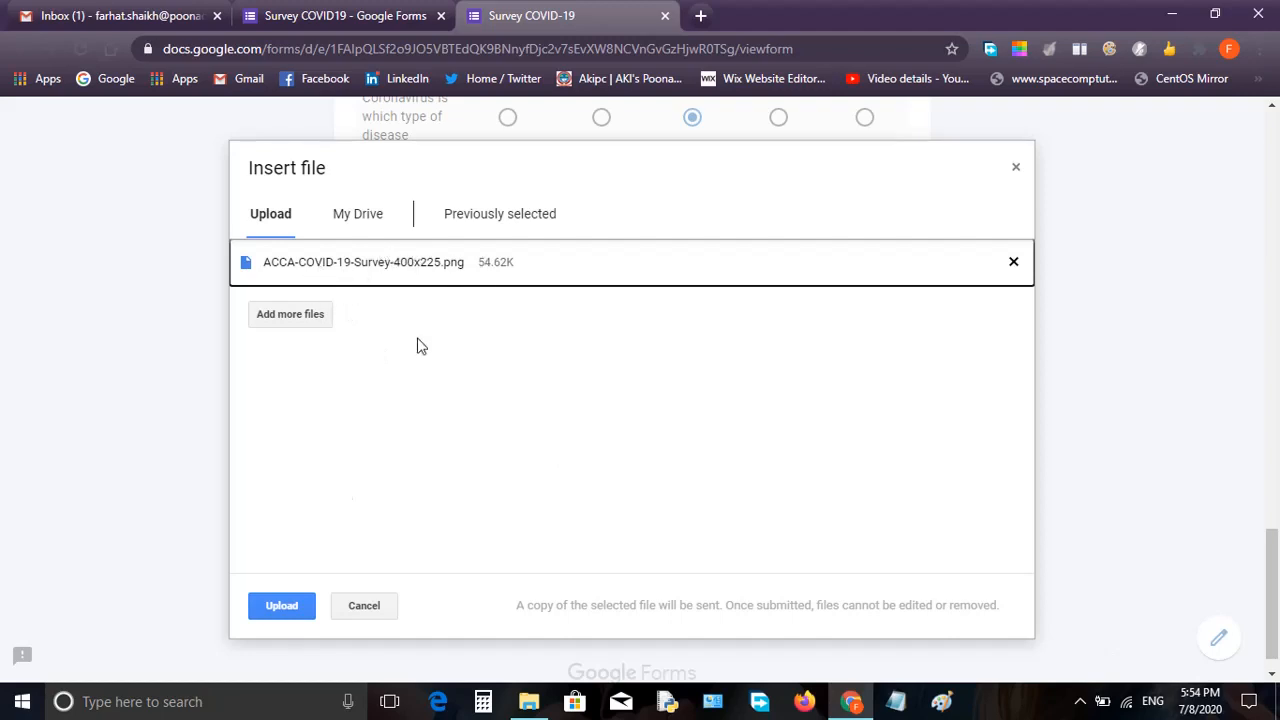
left_click(268, 612)
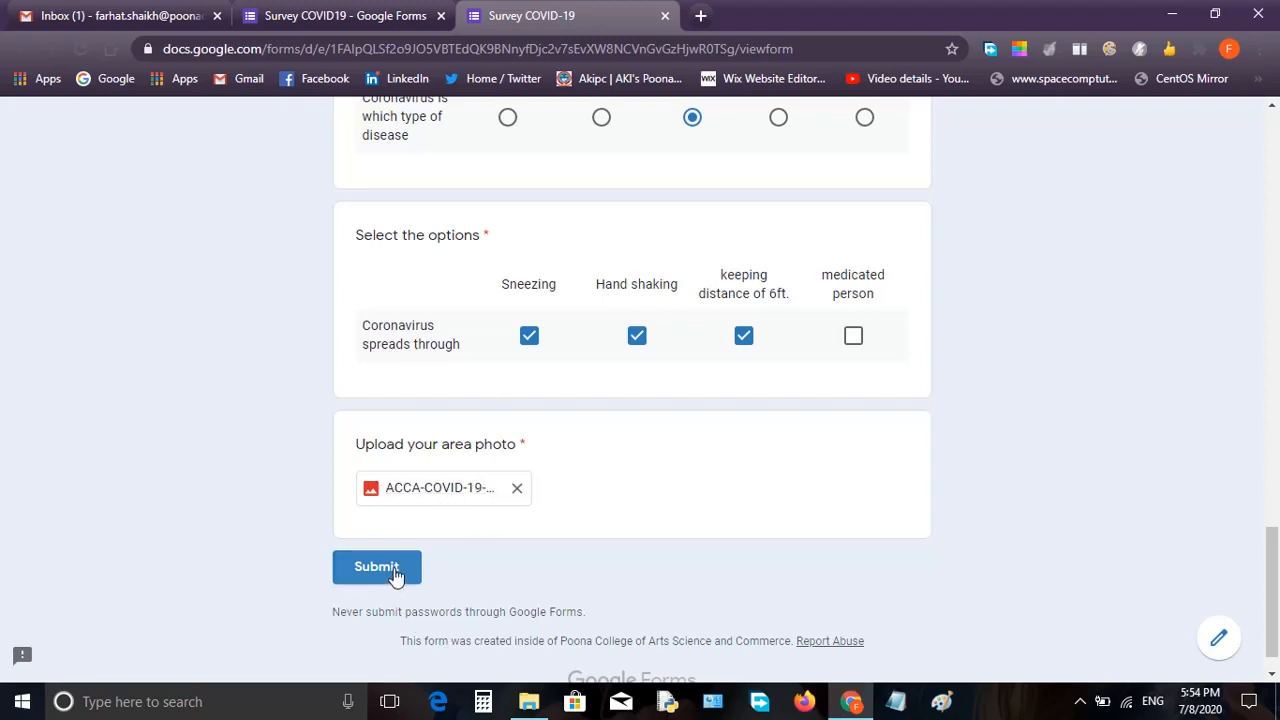
Return to the Survey COVID19 form editor and close the form preview without submitting the sample answers.
scroll(613, 541, "up", 20)
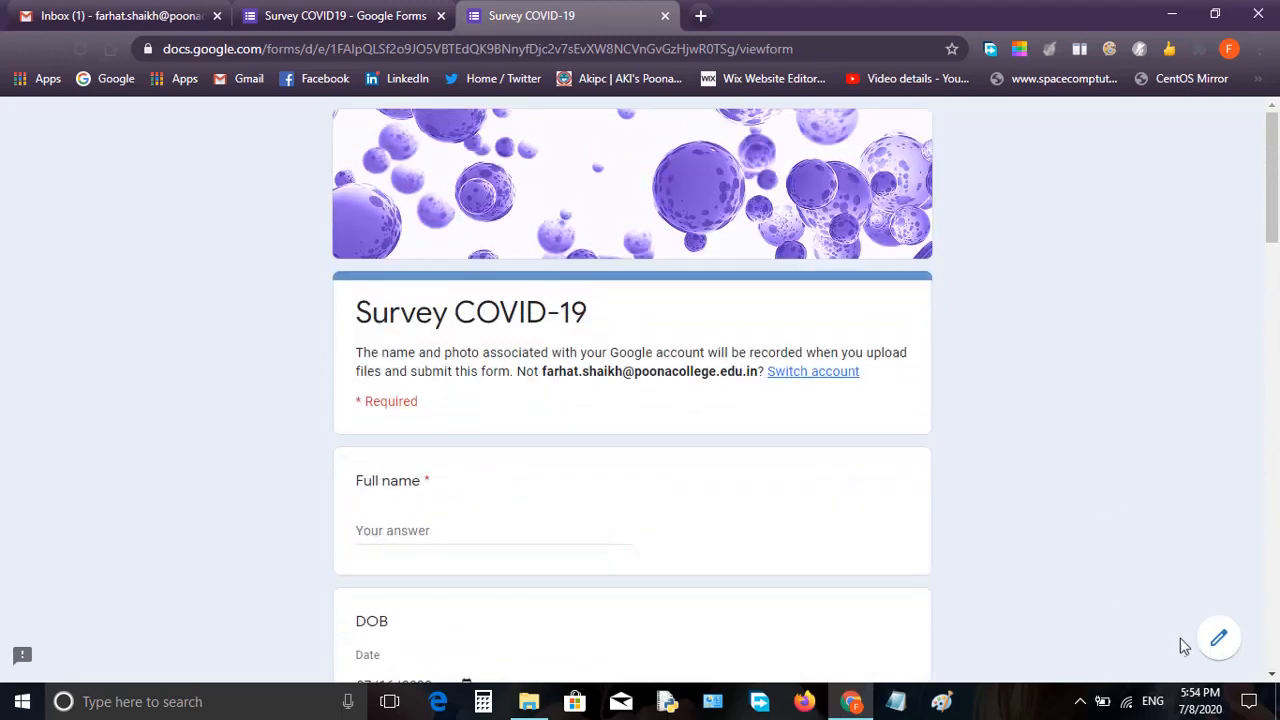
left_click(400, 15)
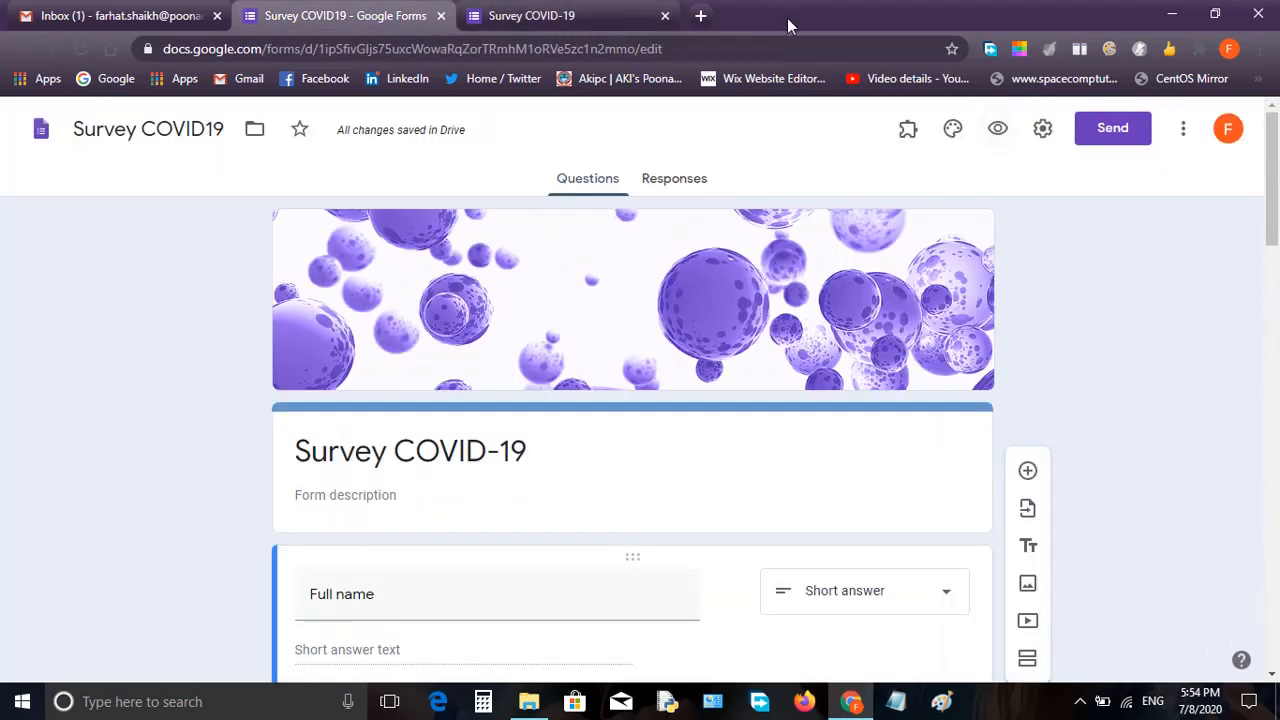
left_click(665, 16)
left_click(737, 145)
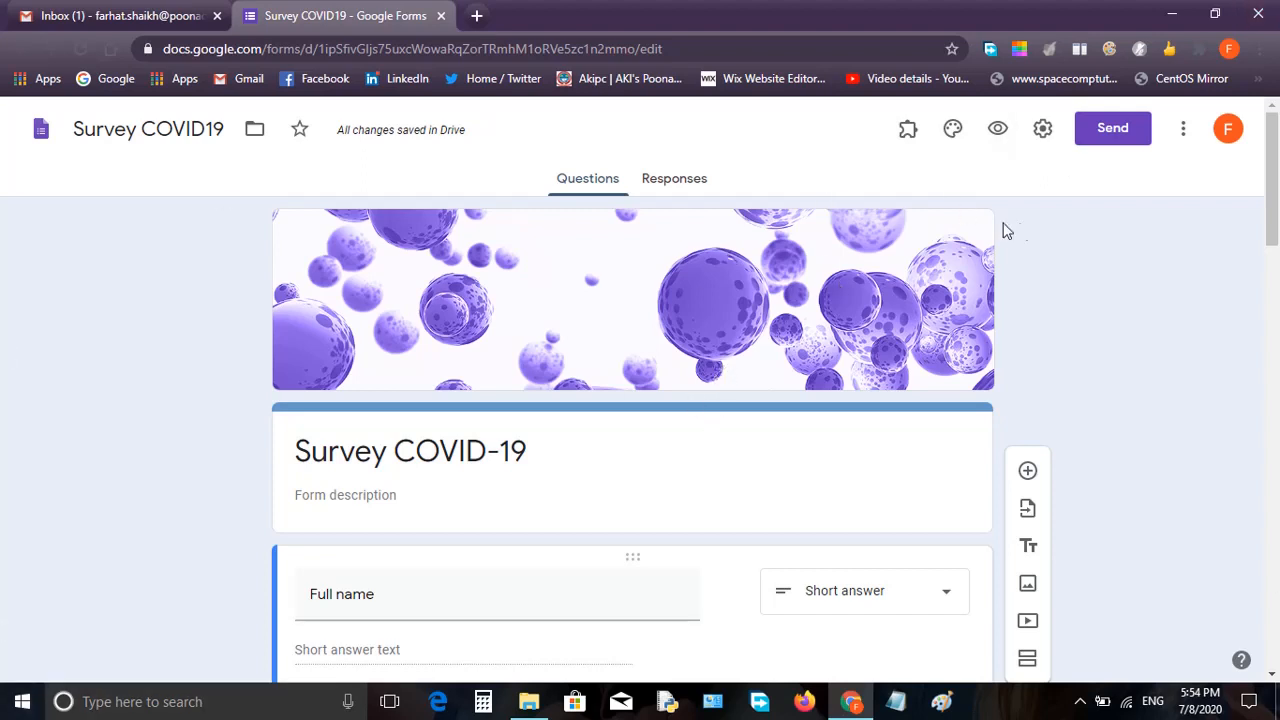
View the form's email sending options, then copy its shortened share link and close the Send form dialog.
left_click(1118, 130)
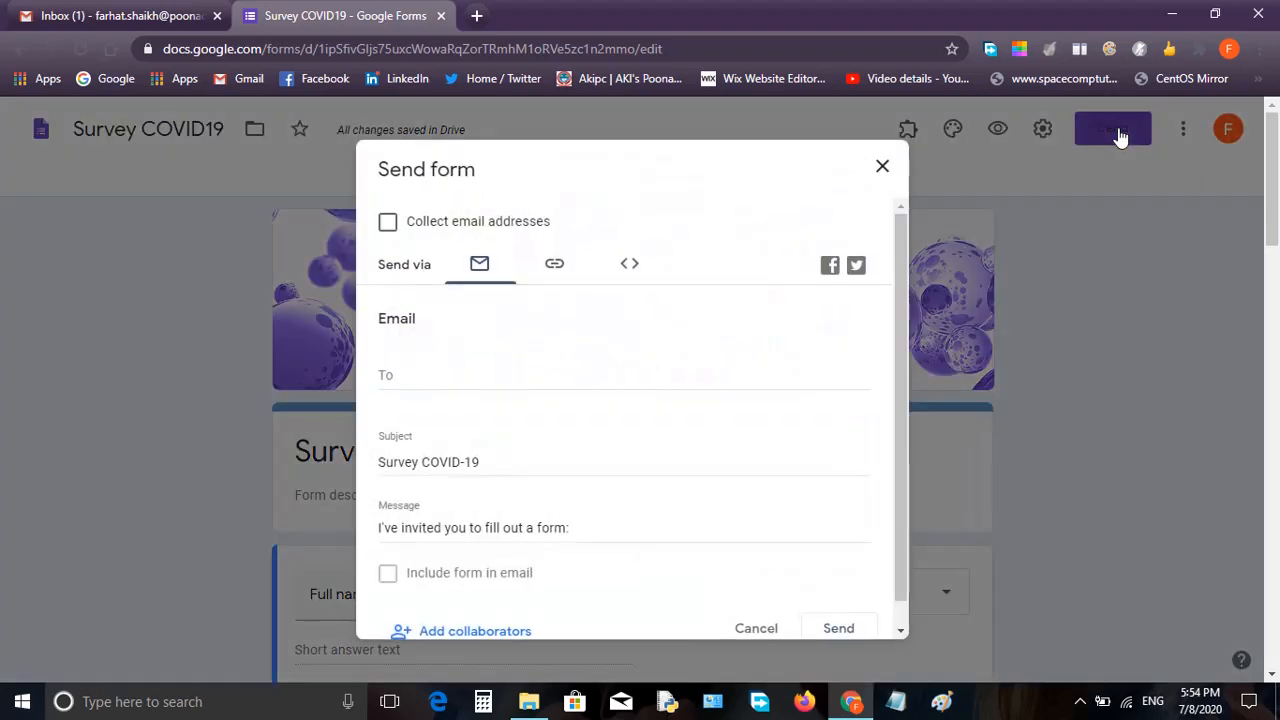
left_click(432, 379)
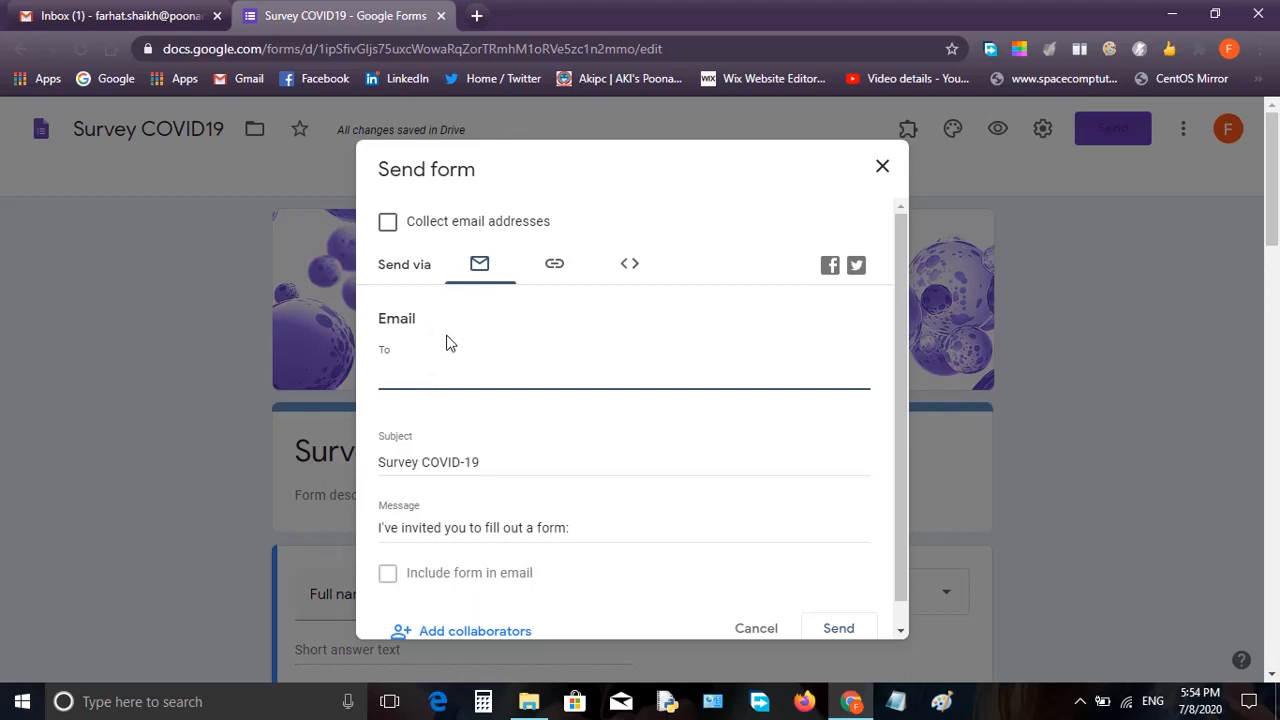
left_click(552, 268)
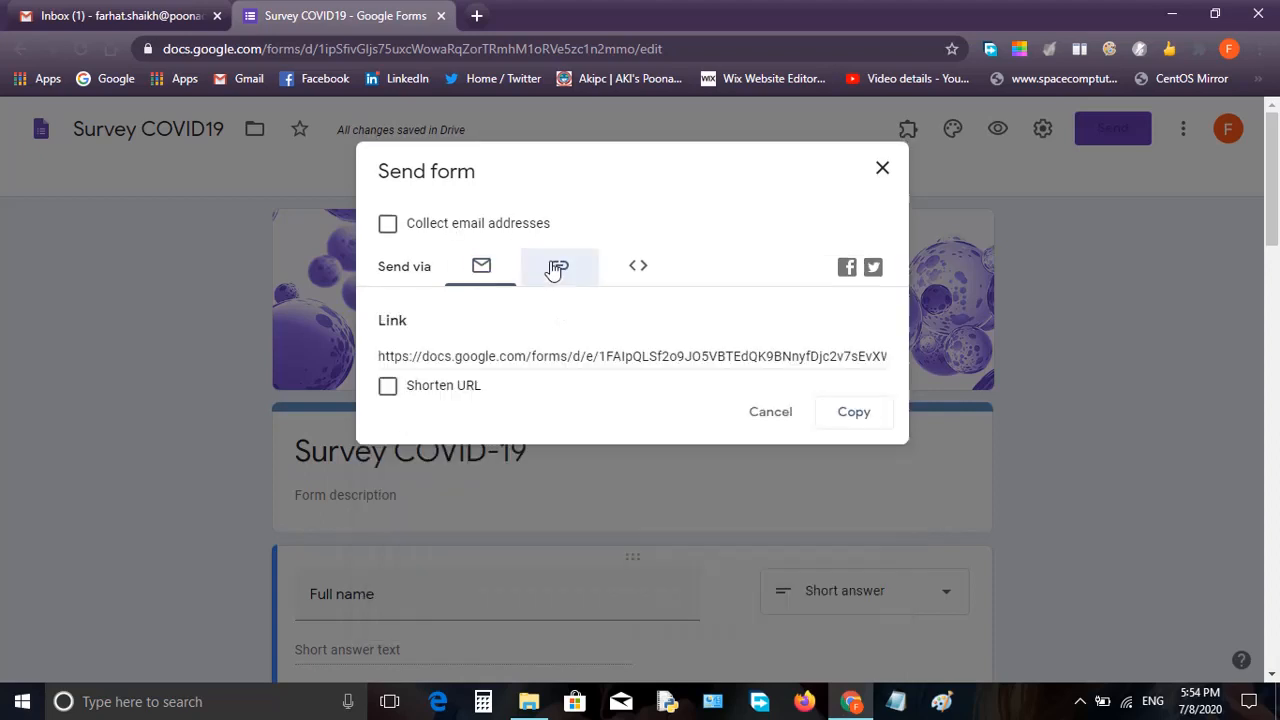
left_click(442, 356)
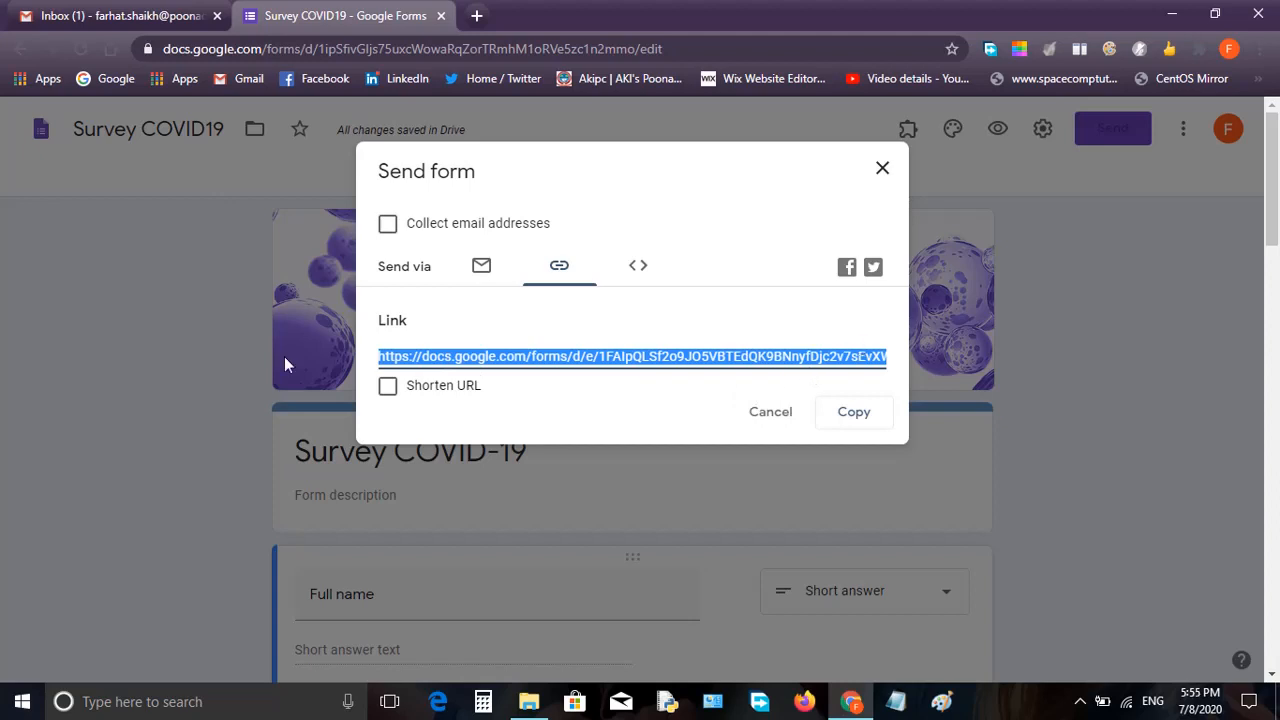
left_click(389, 390)
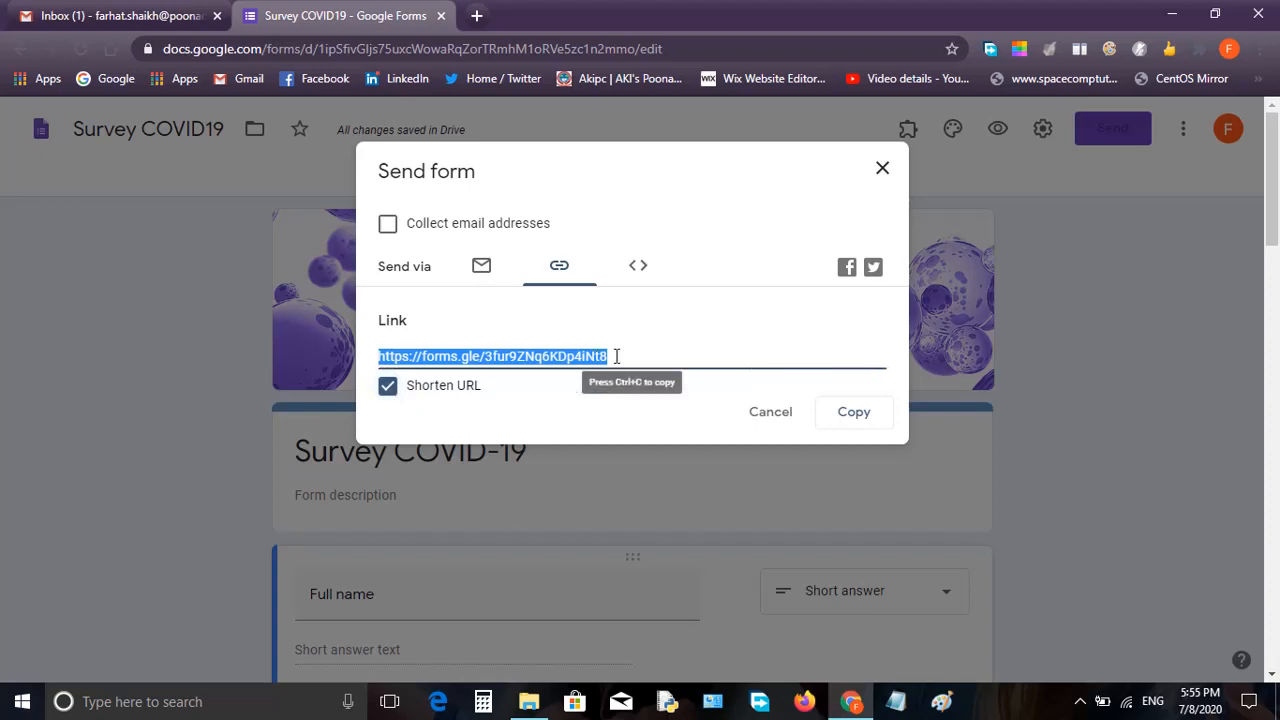
left_click(858, 420)
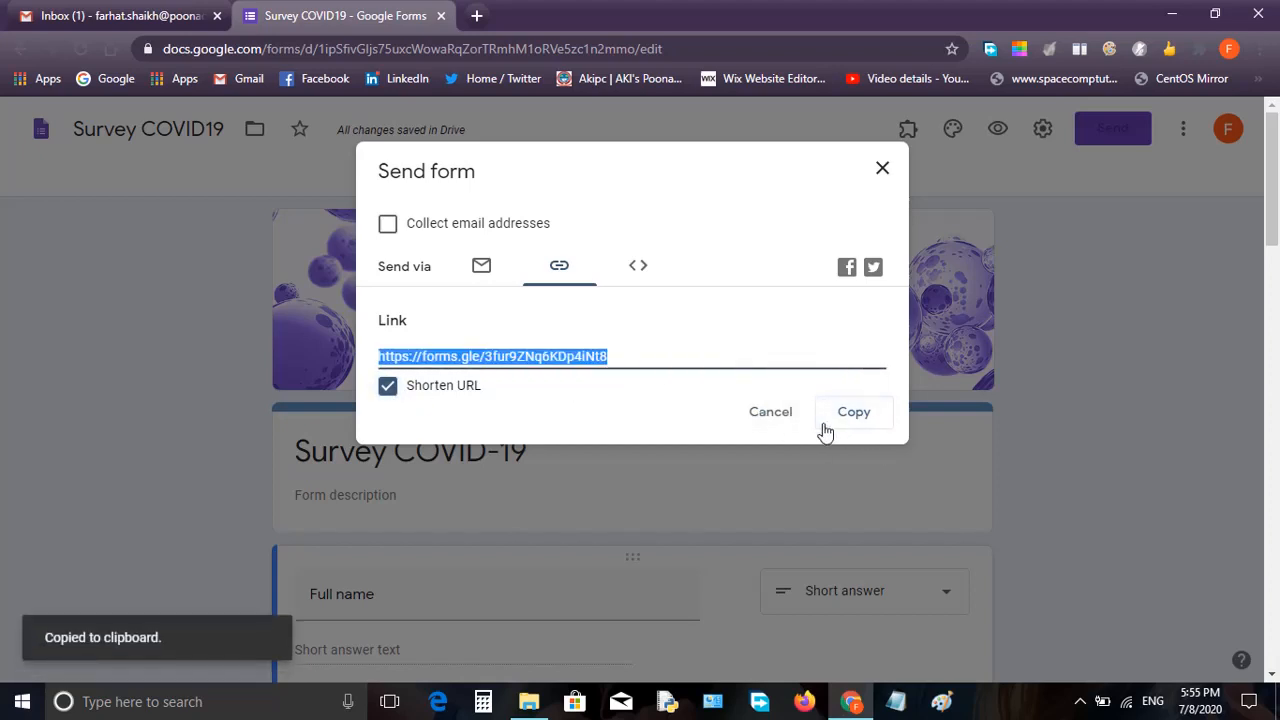
left_click(881, 169)
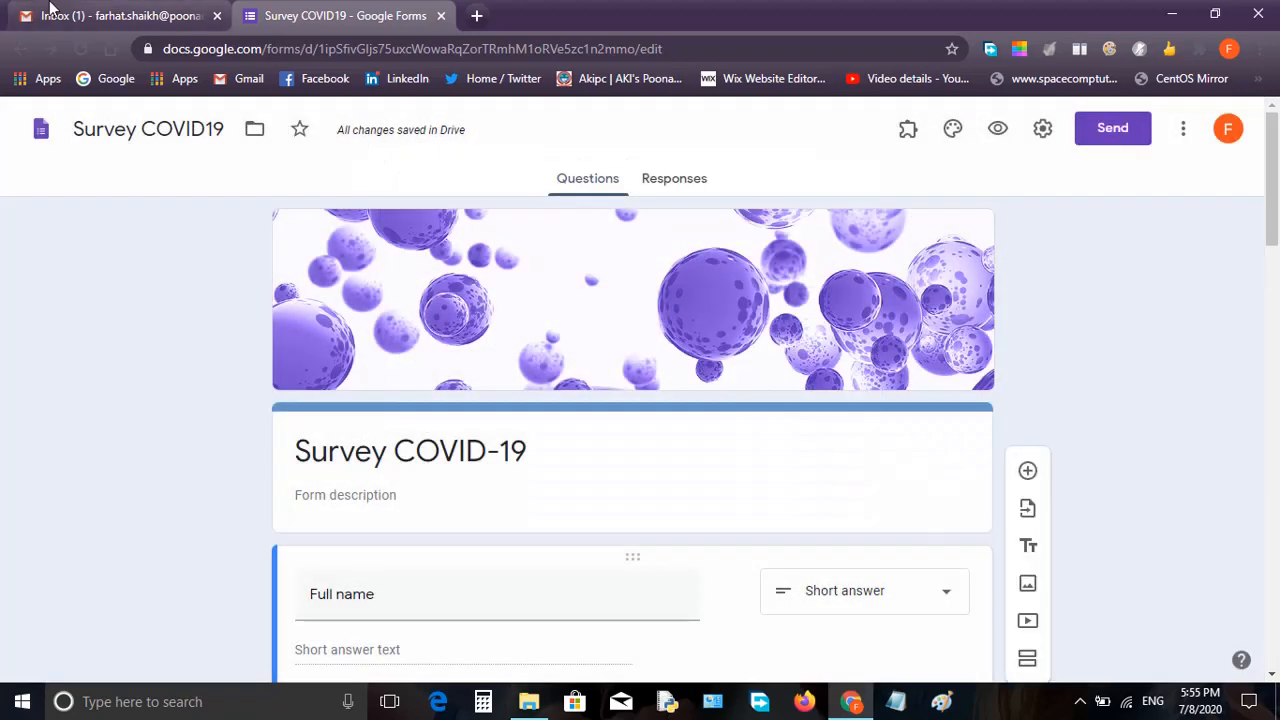
Switch to Gmail, compose a new message and paste the form's short link above the signature.
left_click(52, 12)
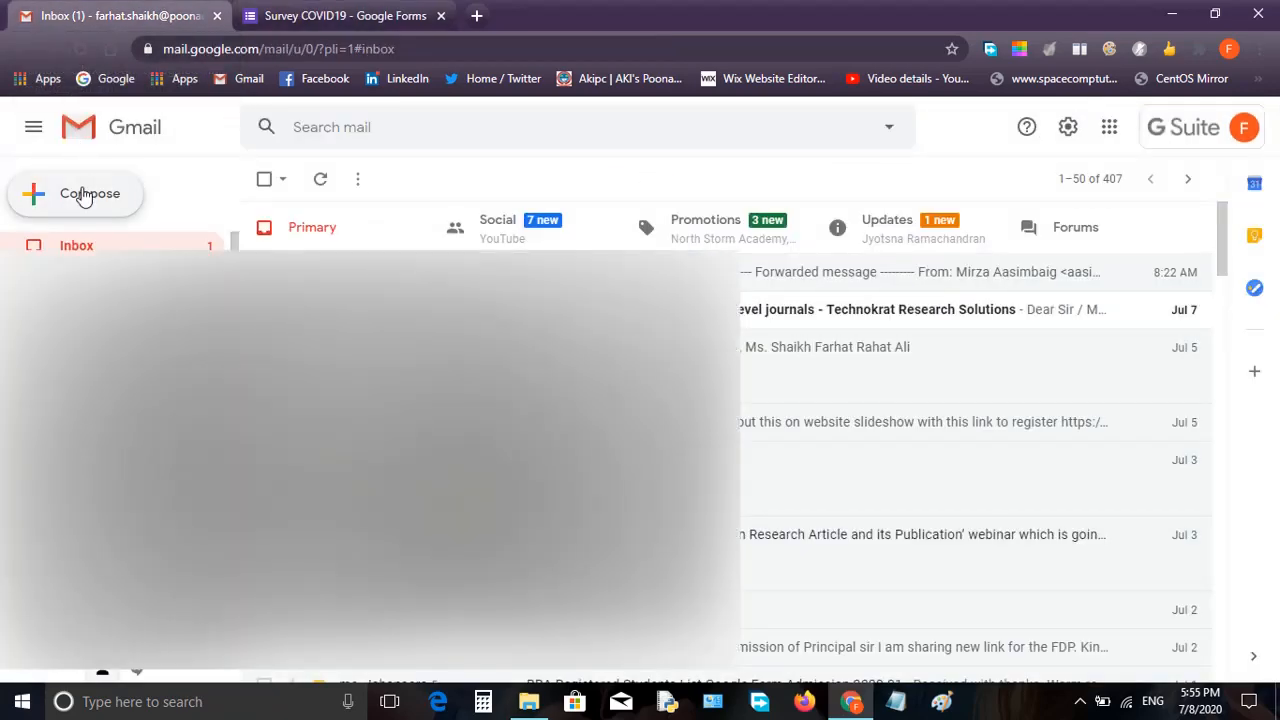
left_click(95, 193)
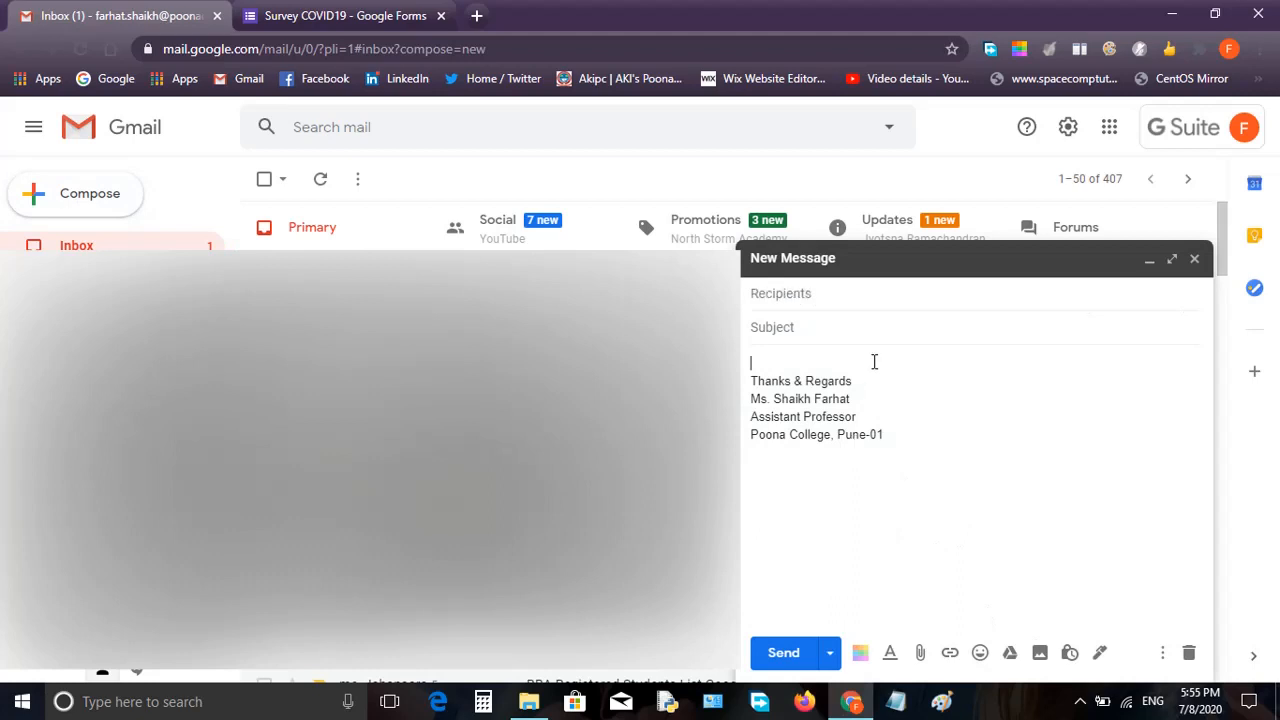
key("ctrl+v")
key("Return")
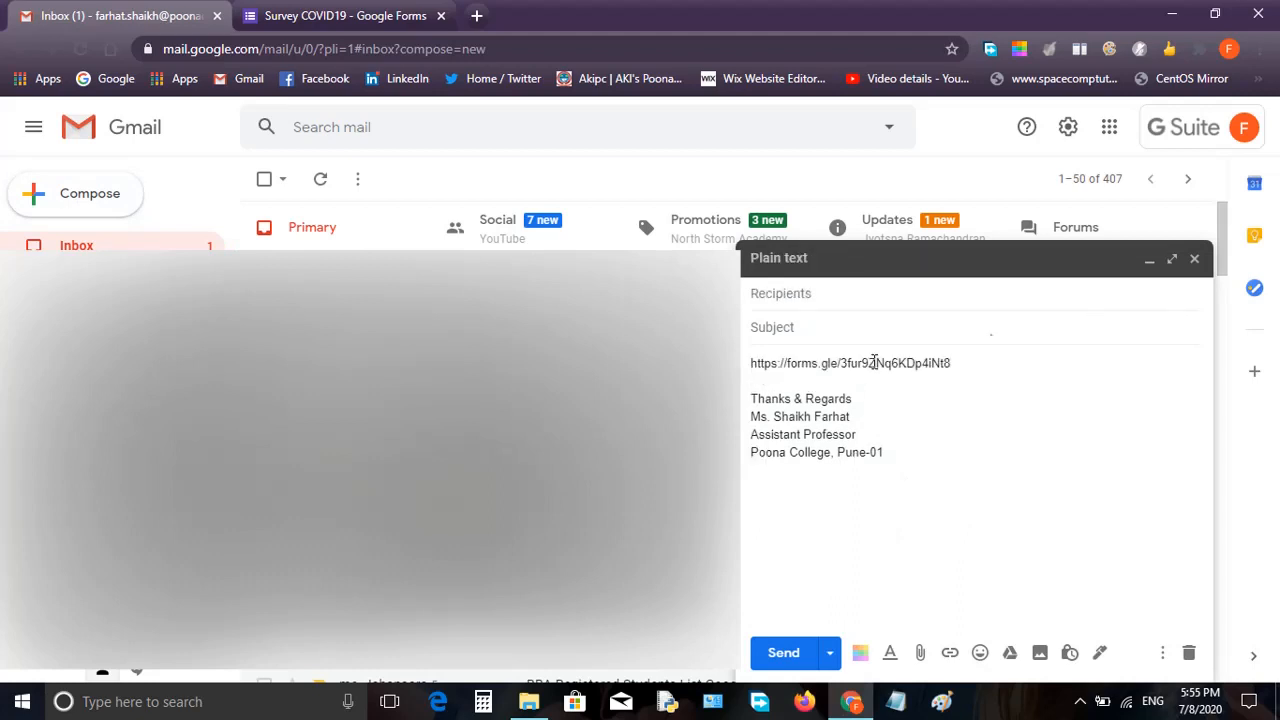
Return to the Survey COVID19 form editor and look through its questions from Full name to the "Select the options" grid.
left_click(392, 12)
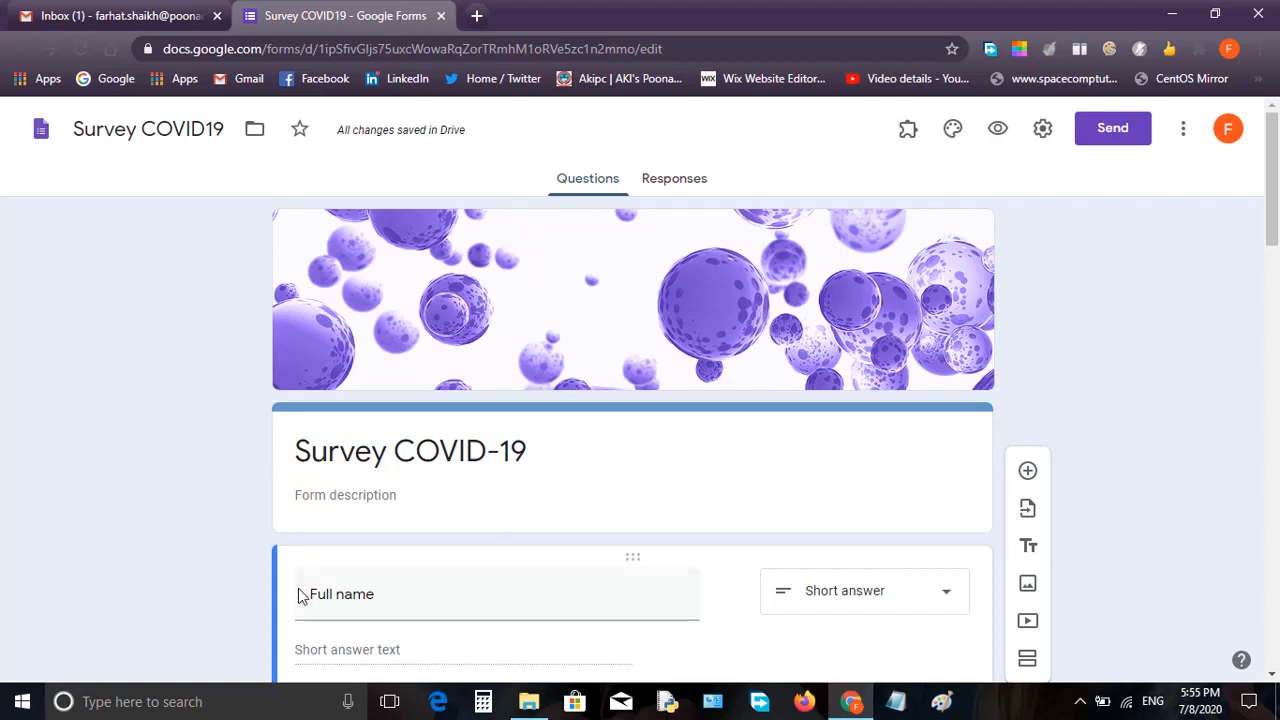
left_click(580, 550)
scroll(578, 551, "down", 1)
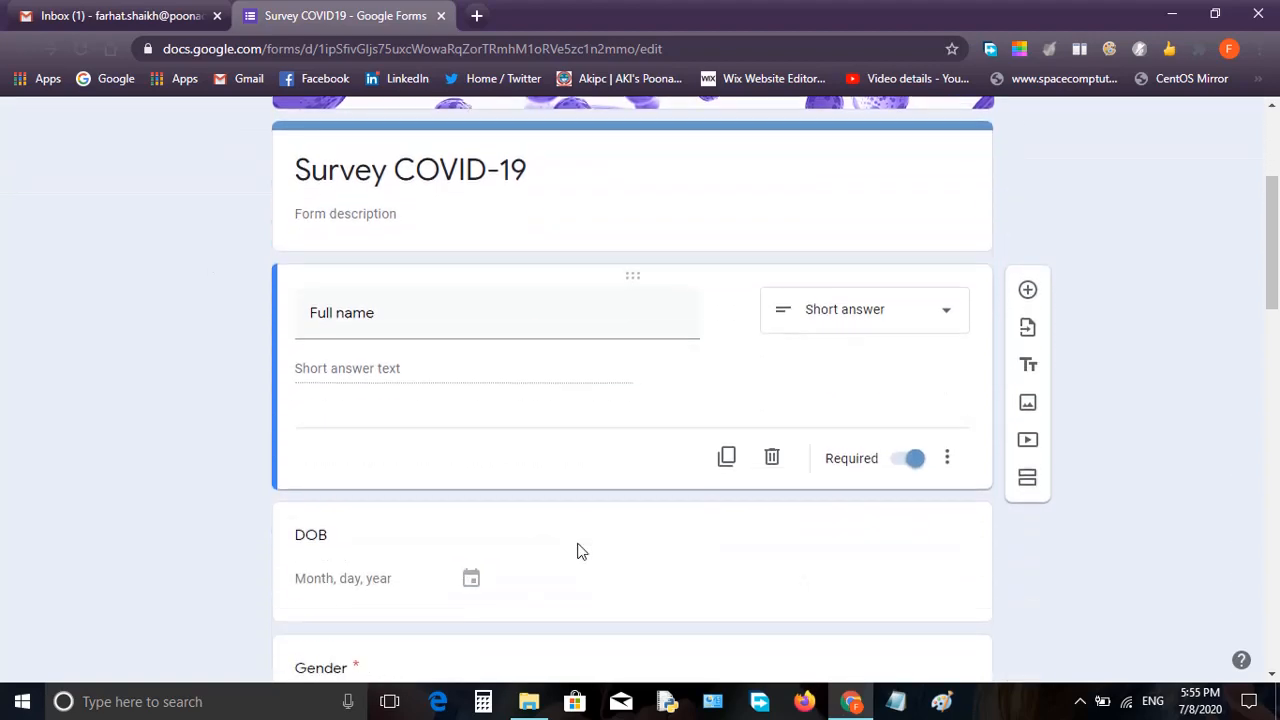
scroll(578, 551, "up", 3)
scroll(600, 540, "down", 4)
scroll(598, 532, "down", 3)
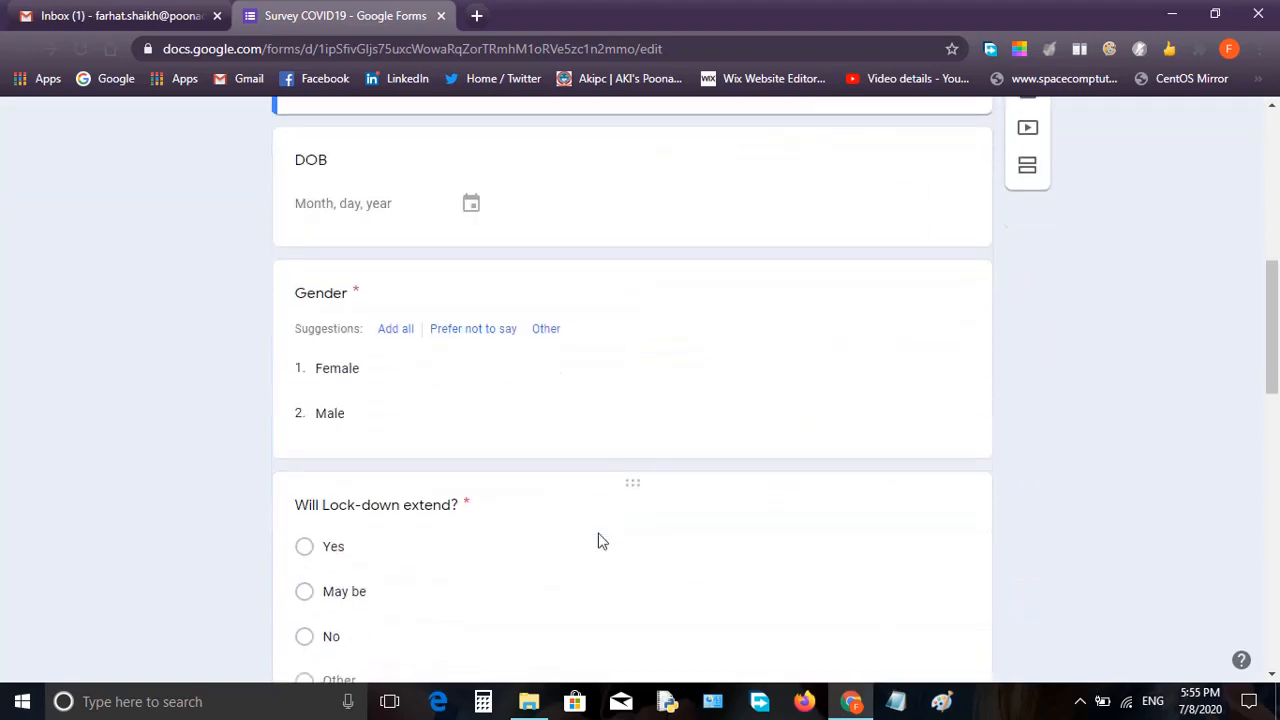
scroll(600, 537, "up", 3)
scroll(600, 537, "down", 1)
scroll(598, 530, "down", 4)
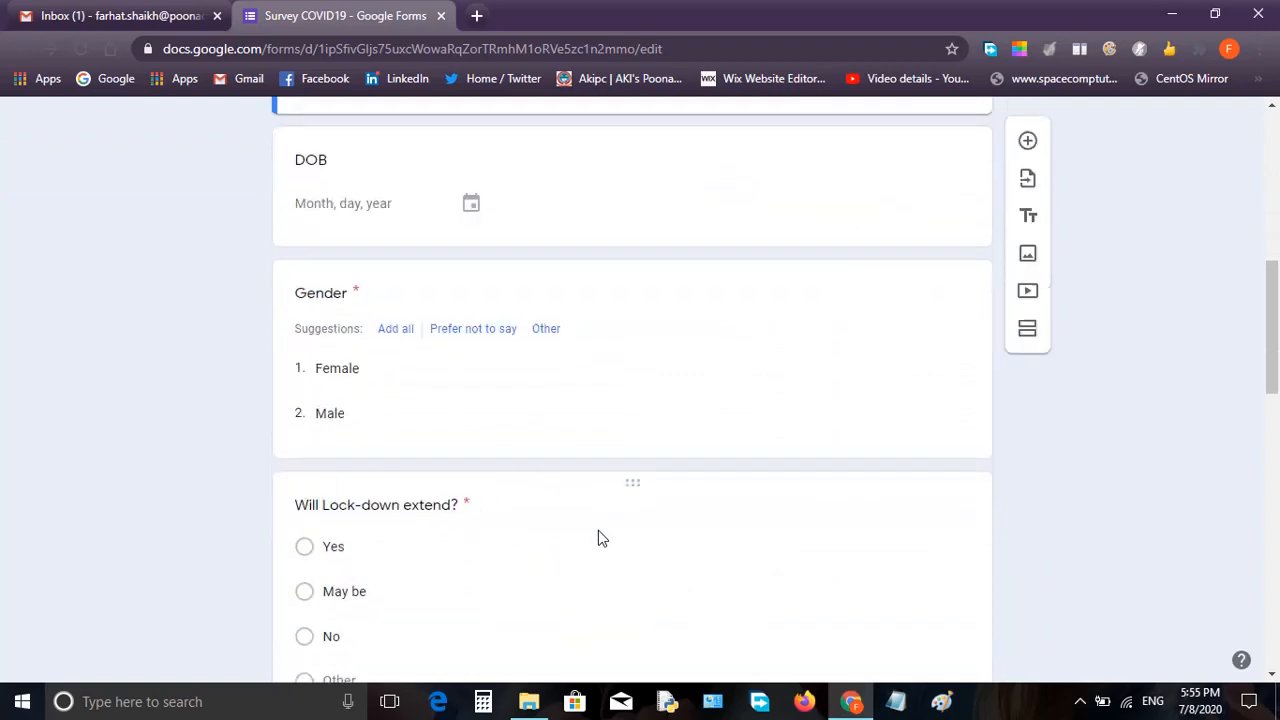
scroll(600, 538, "down", 10)
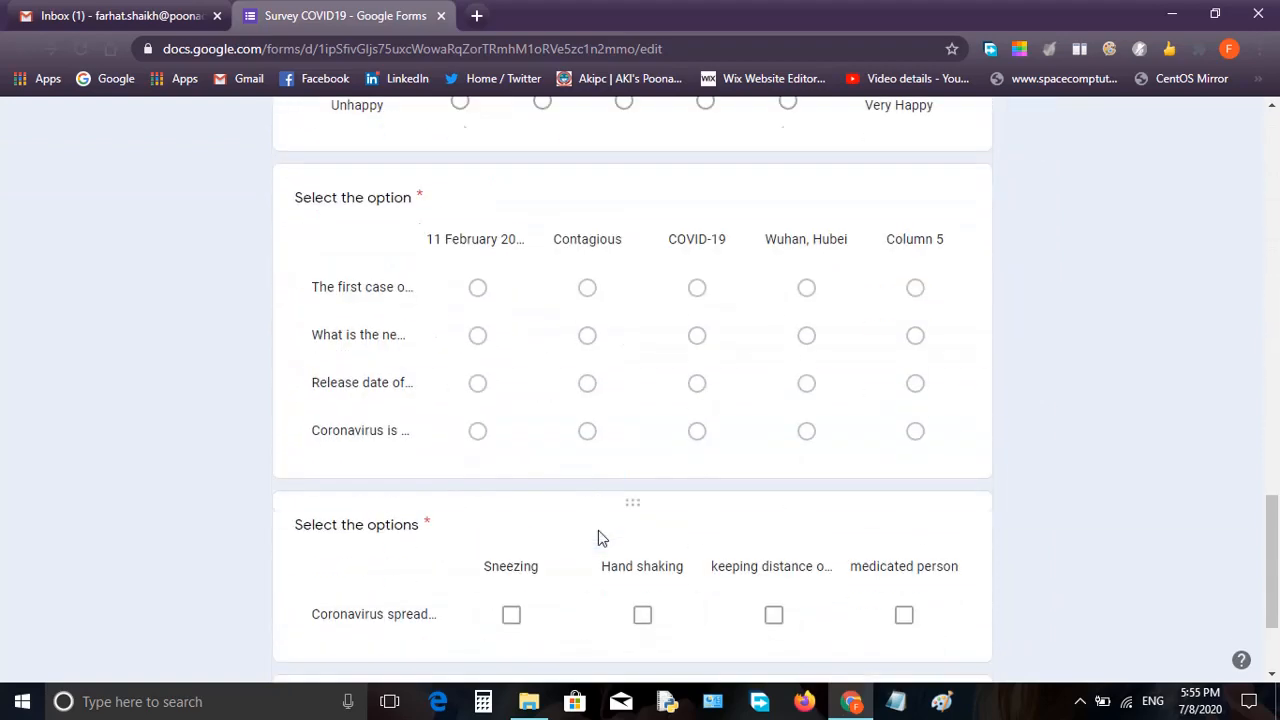
scroll(600, 538, "up", 13)
scroll(598, 538, "up", 5)
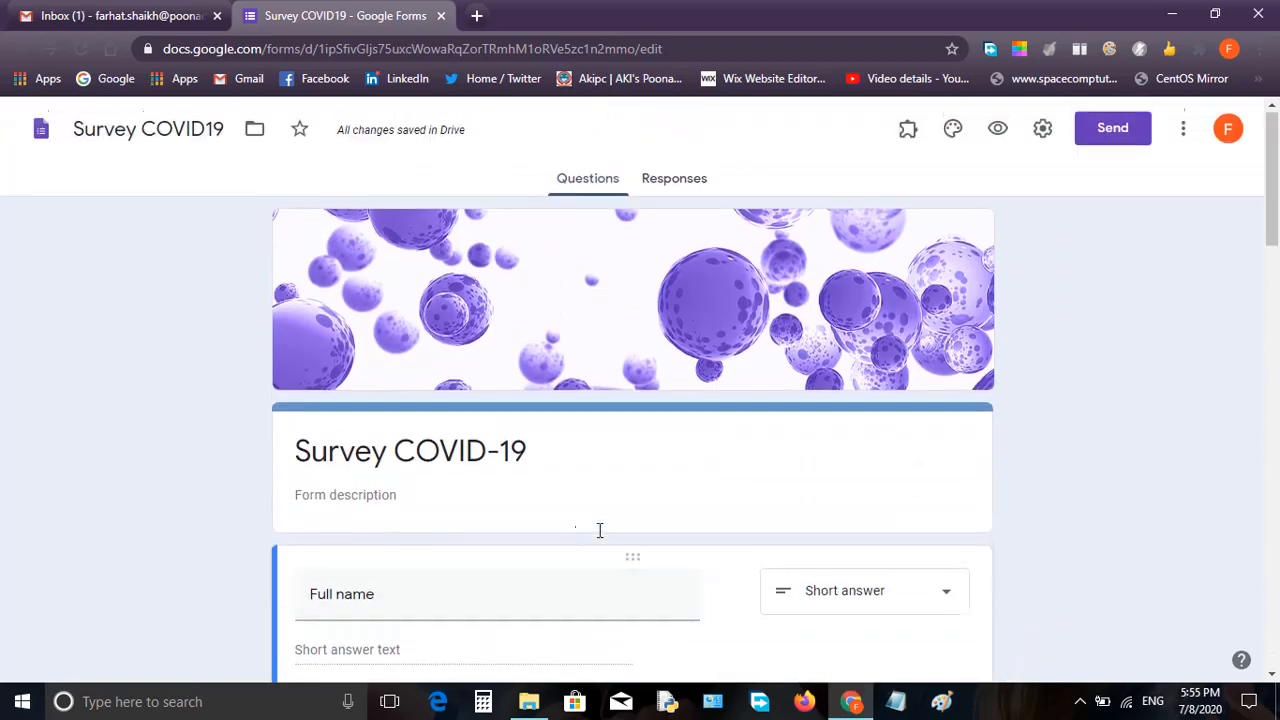